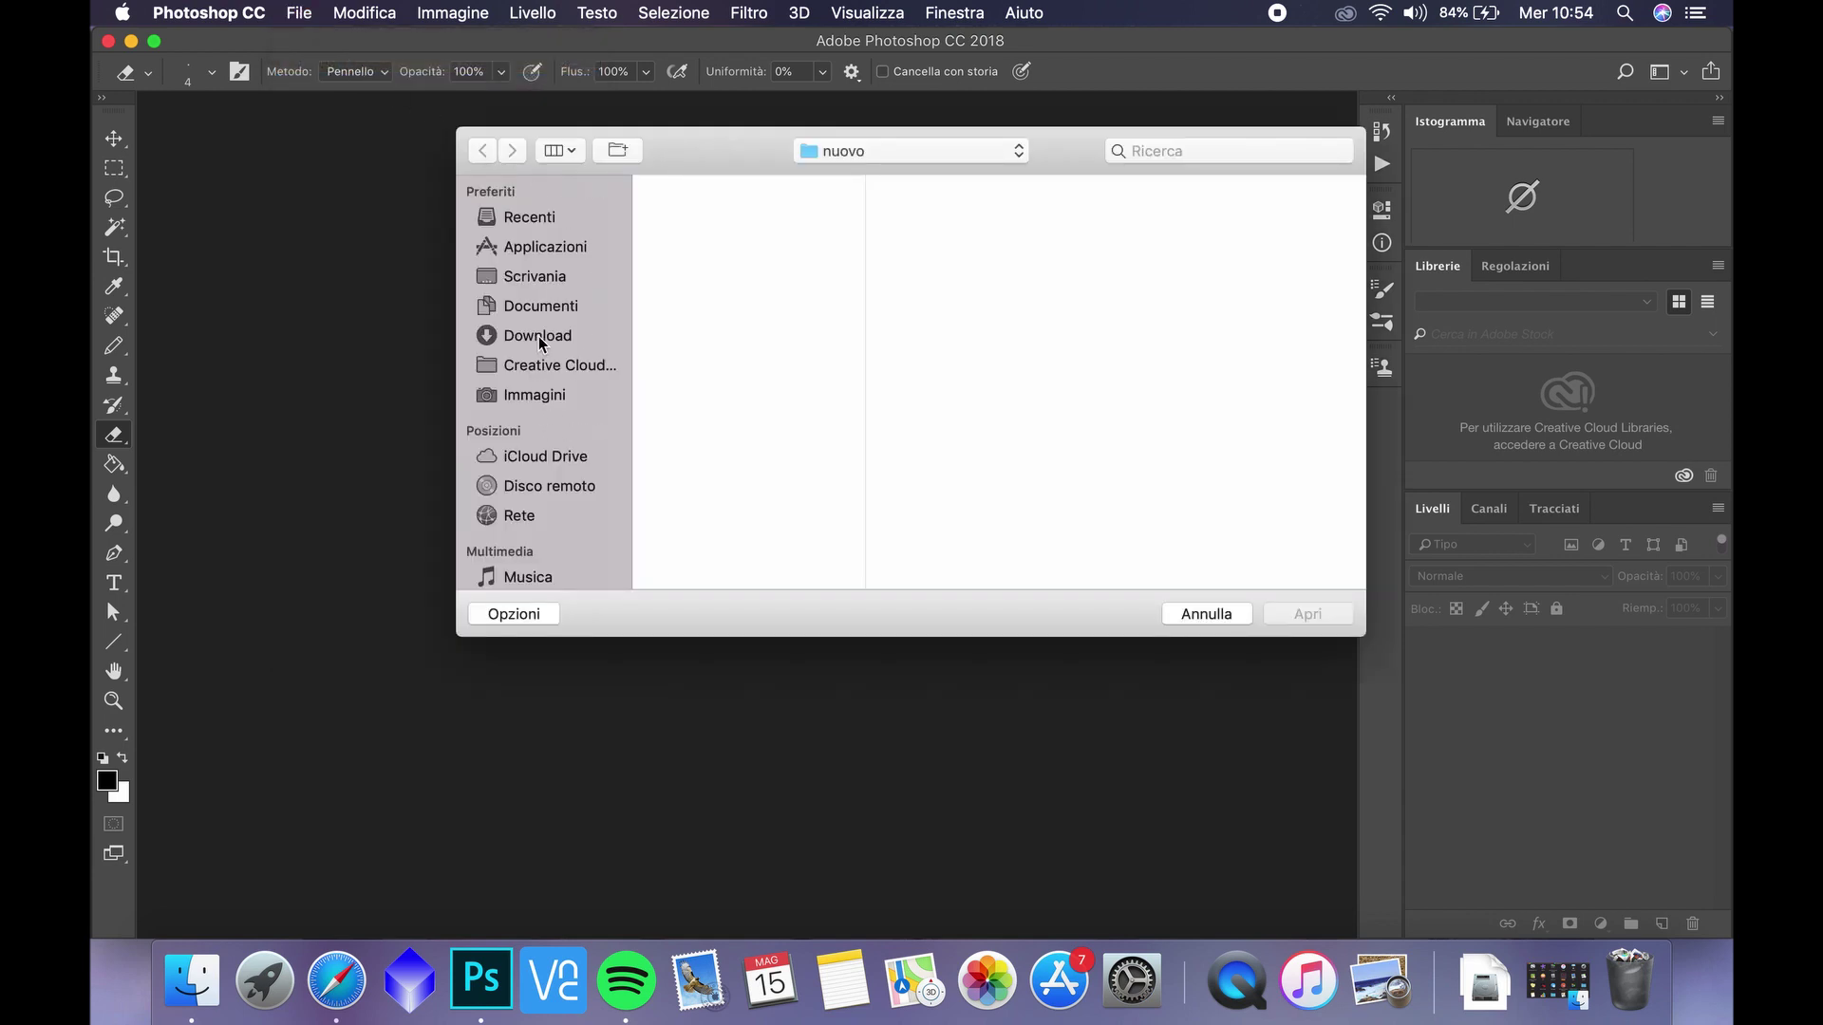
- Open all the raw photos from IMG_8874.CR2 to IMG_9018.CR2 in the desktop's startrail folder
left_click(552, 281)
left_click(691, 193)
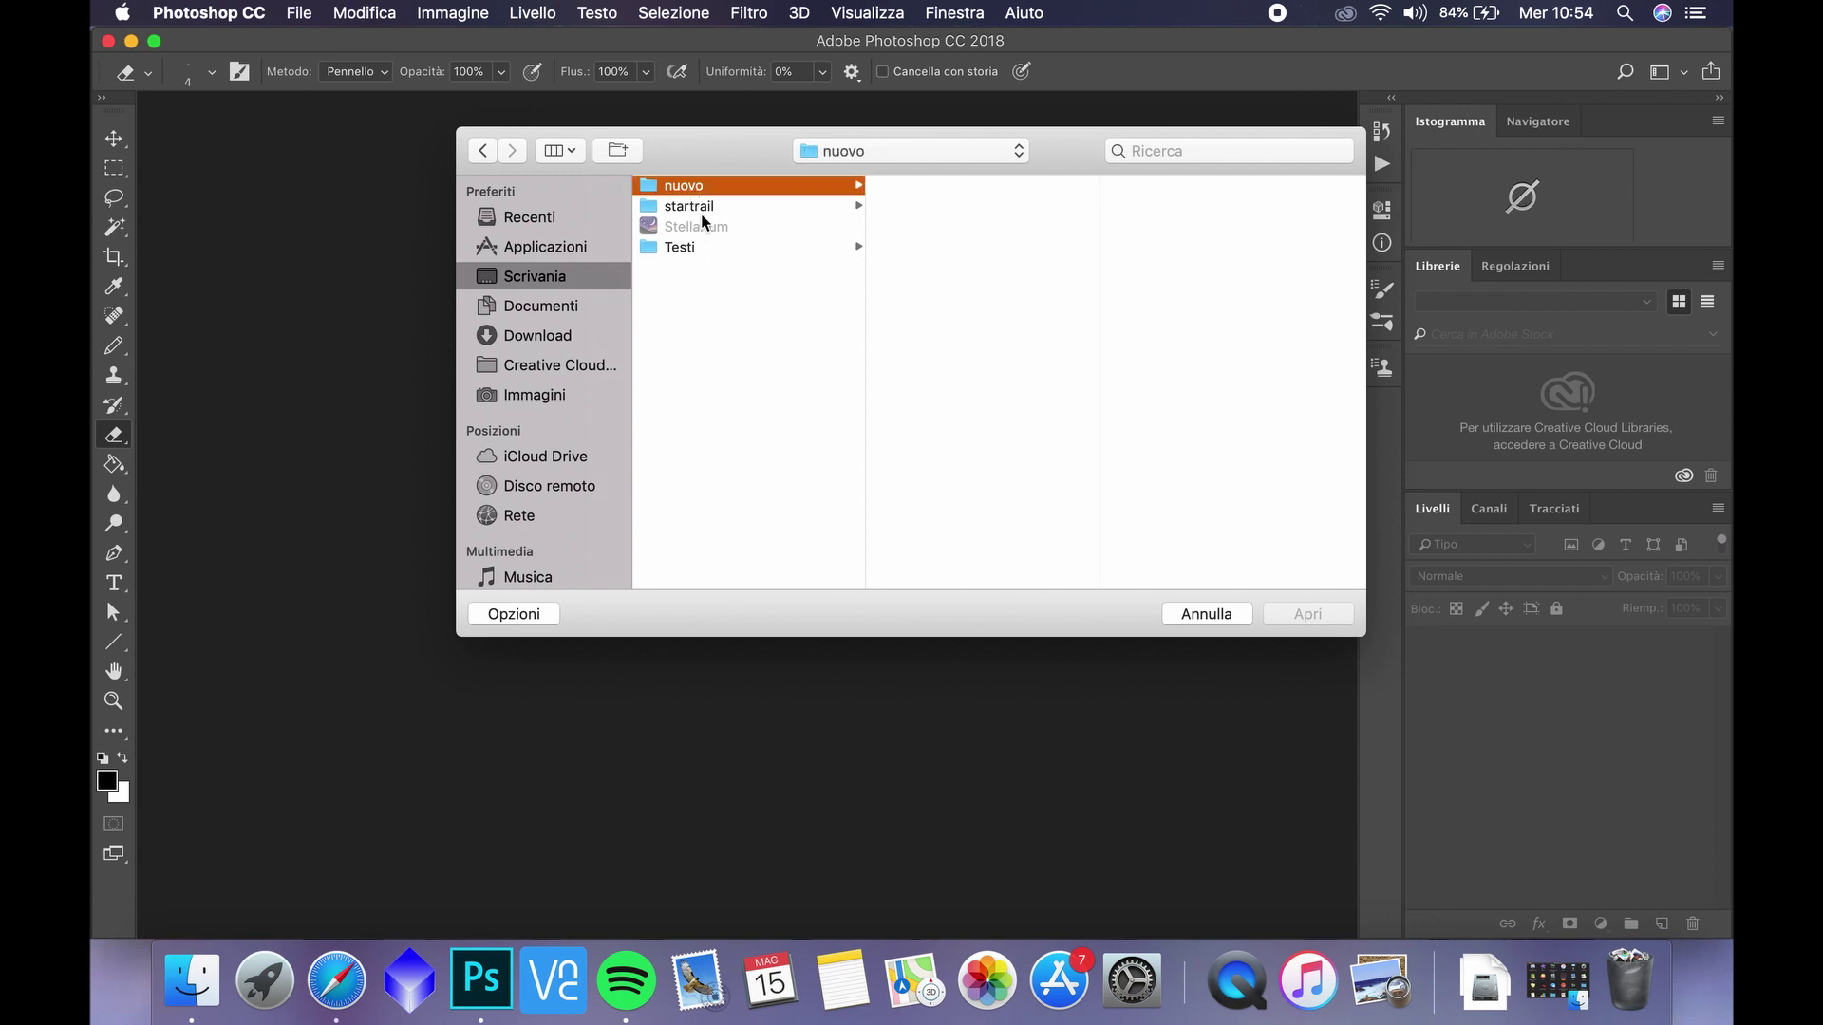
left_click(693, 207)
left_click(956, 194)
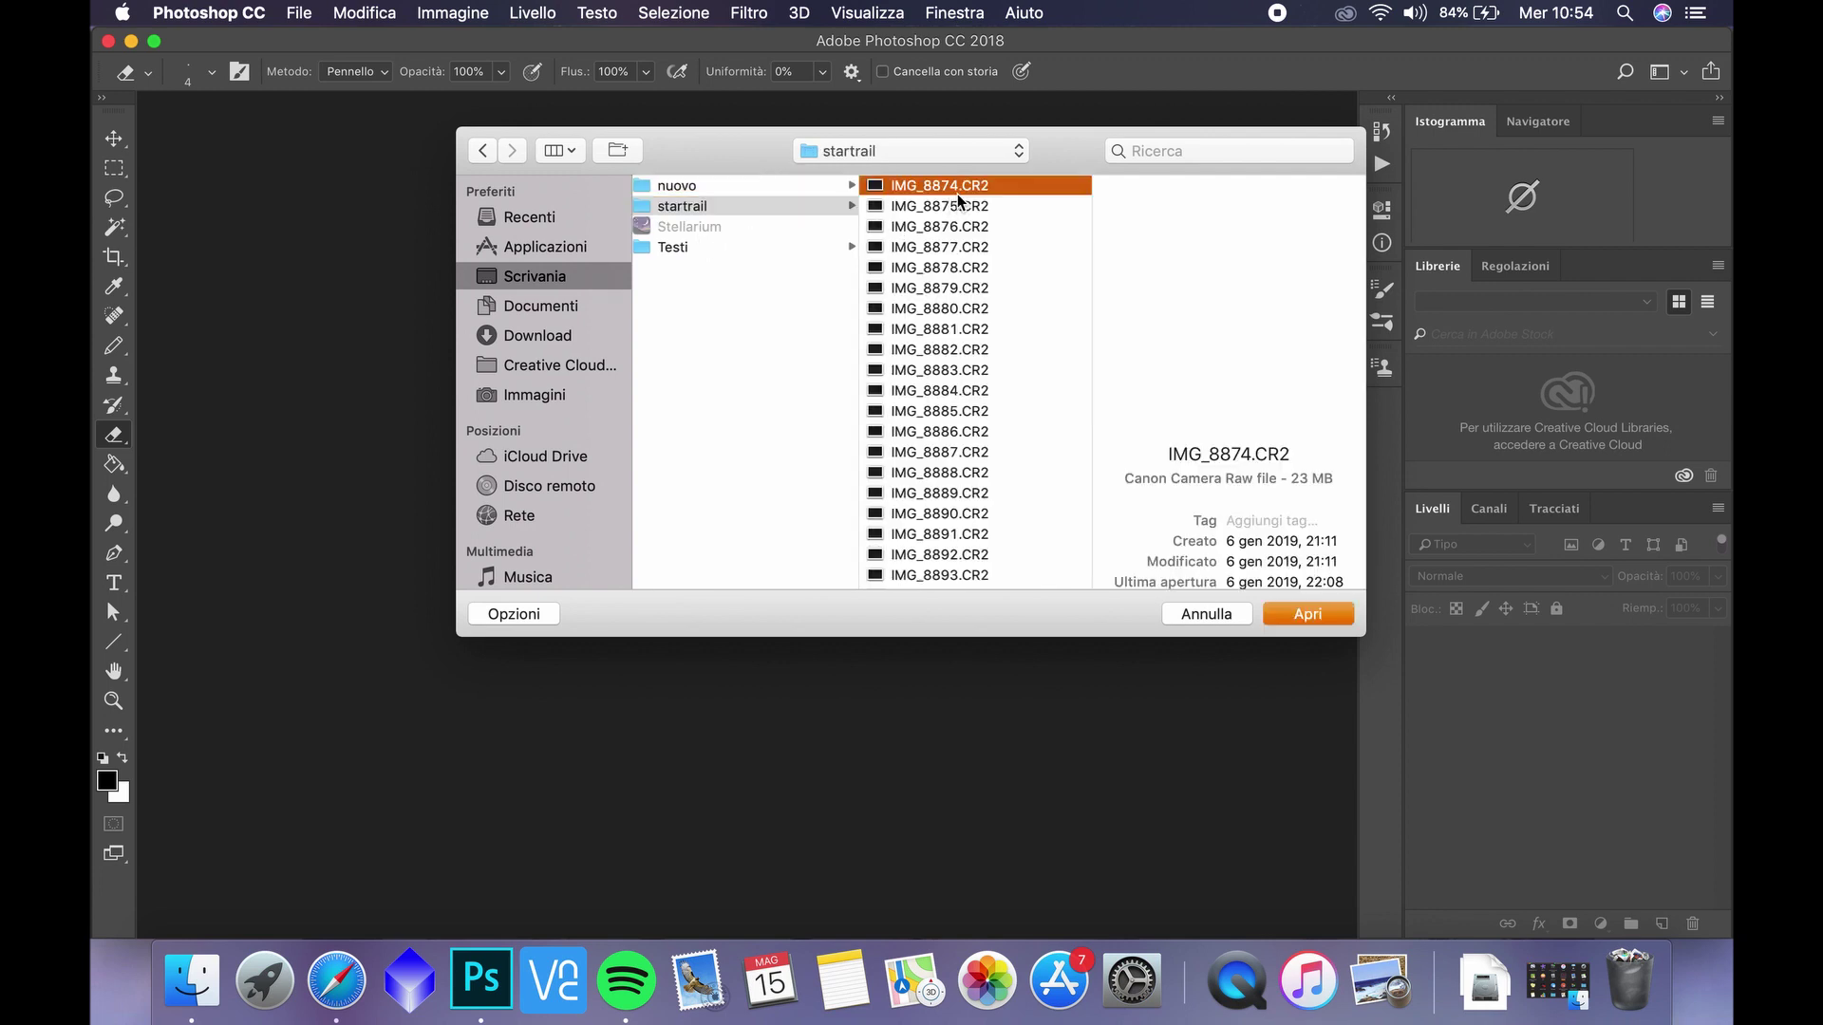
scroll(932, 294, "down", 15)
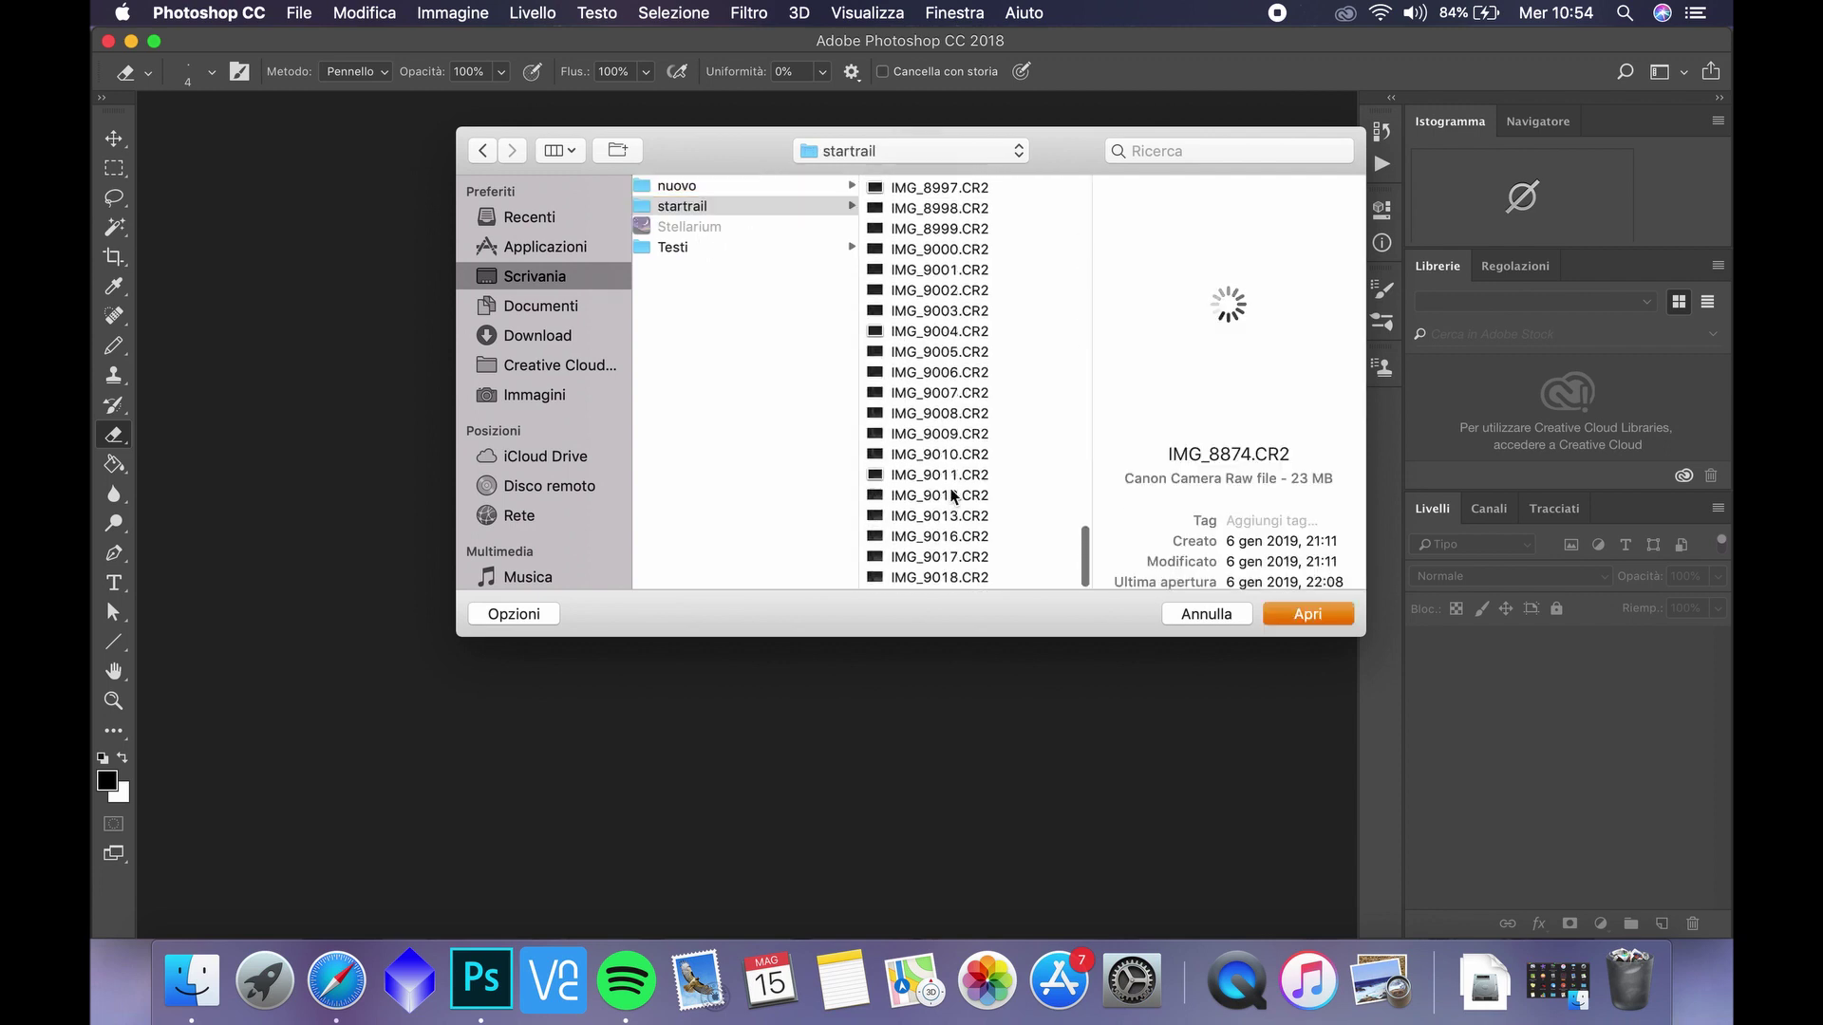
left_click(944, 584, "shift")
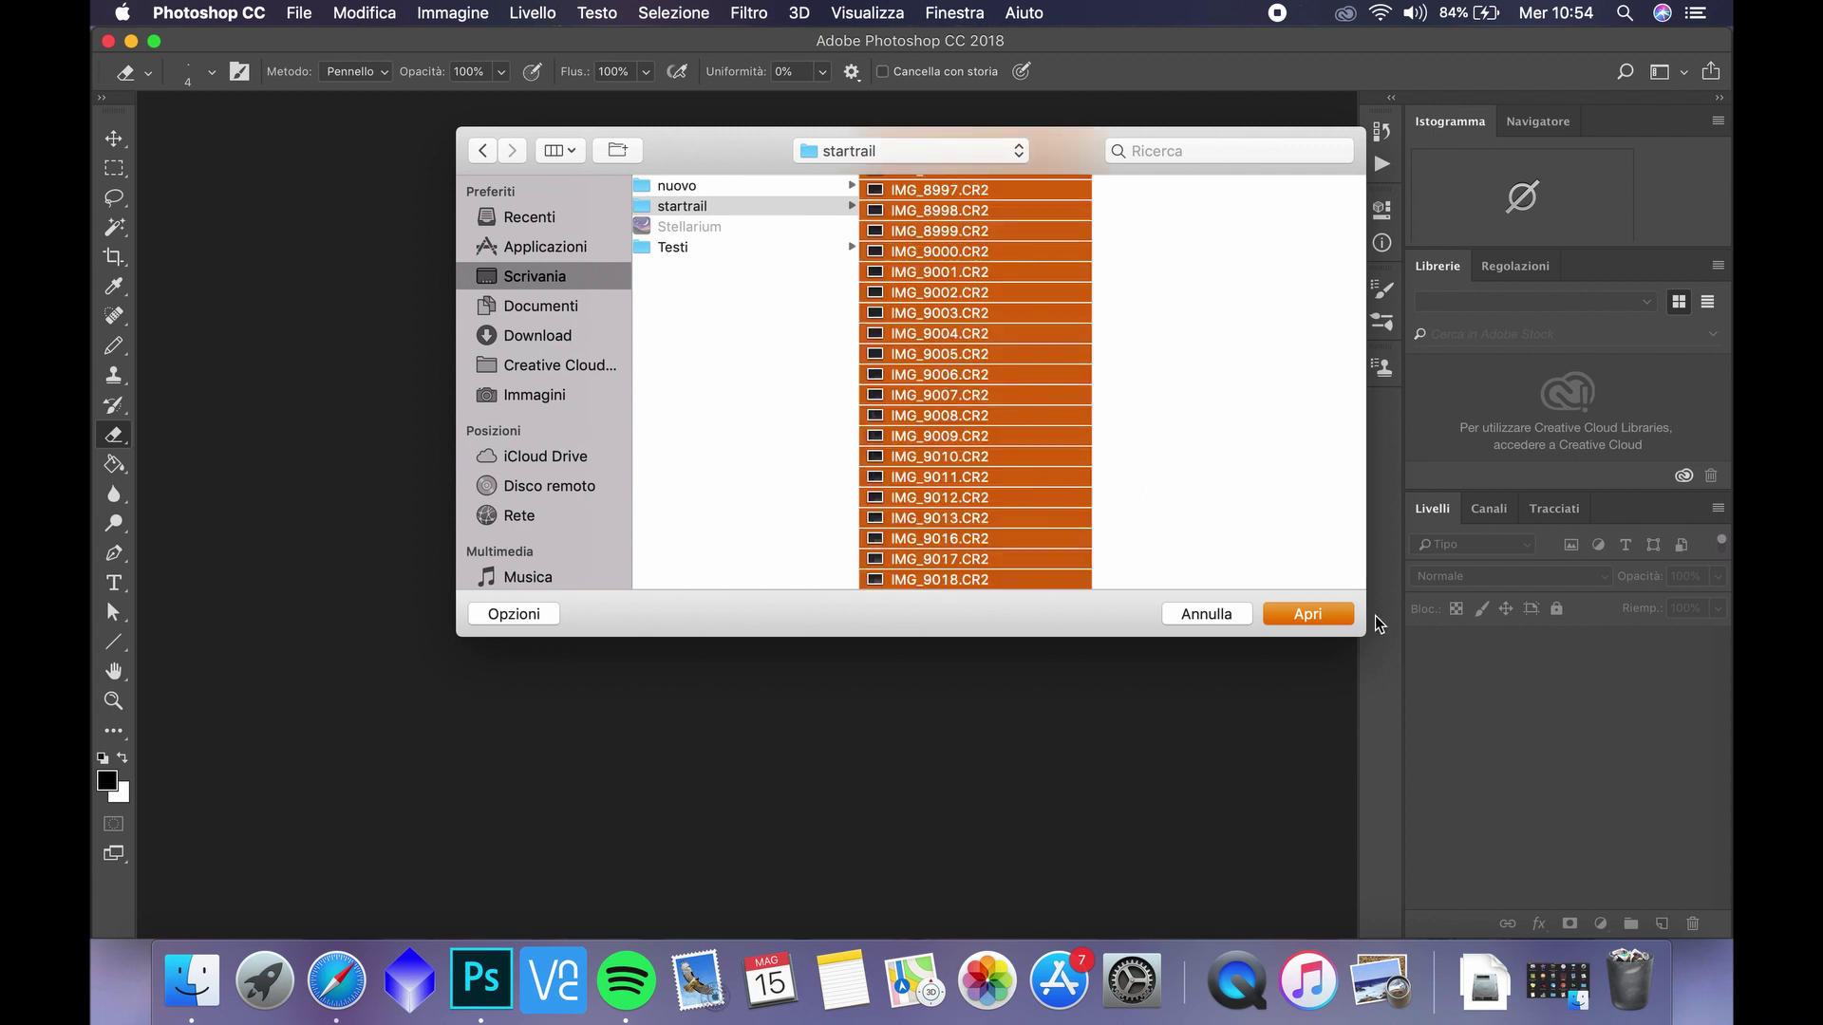
left_click(1306, 614)
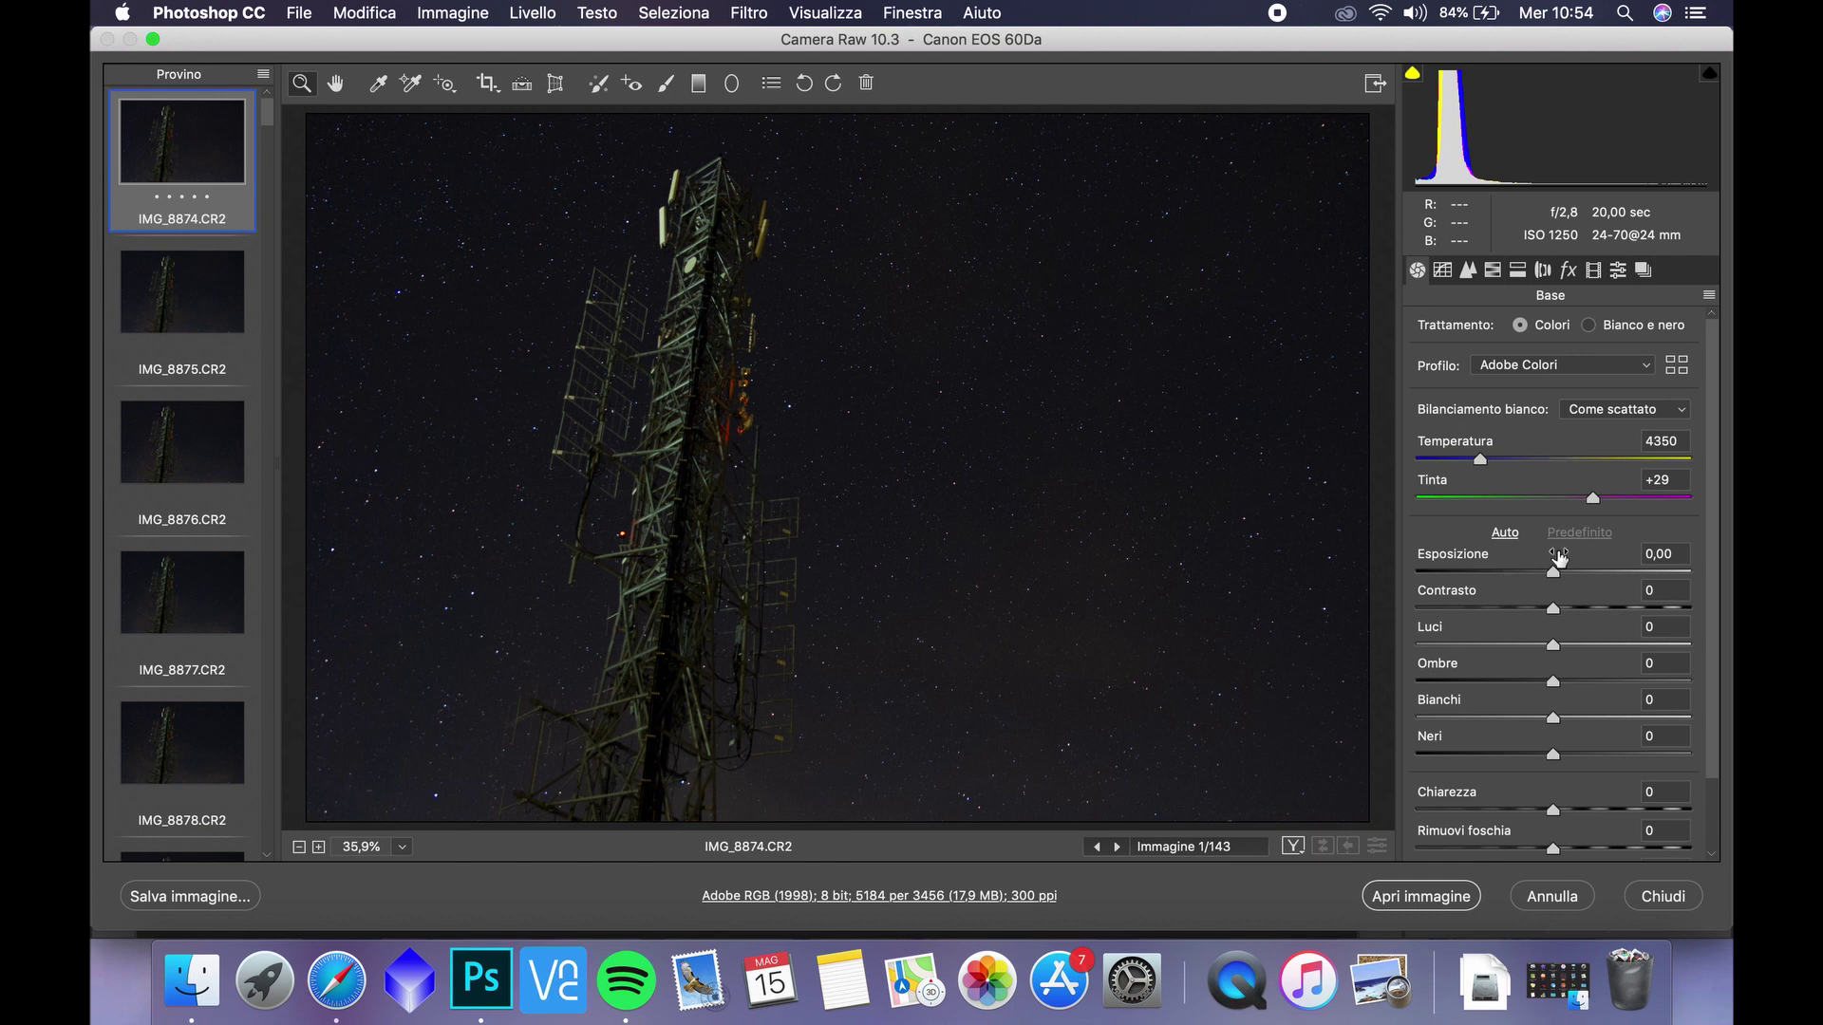
- Set IMG_8874's exposure to +0.25, contrast +24, highlights +32, shadows -2, whites +28, blacks +8, clarity +26 and dehaze +25
left_click_drag(1554, 572, 1591, 719)
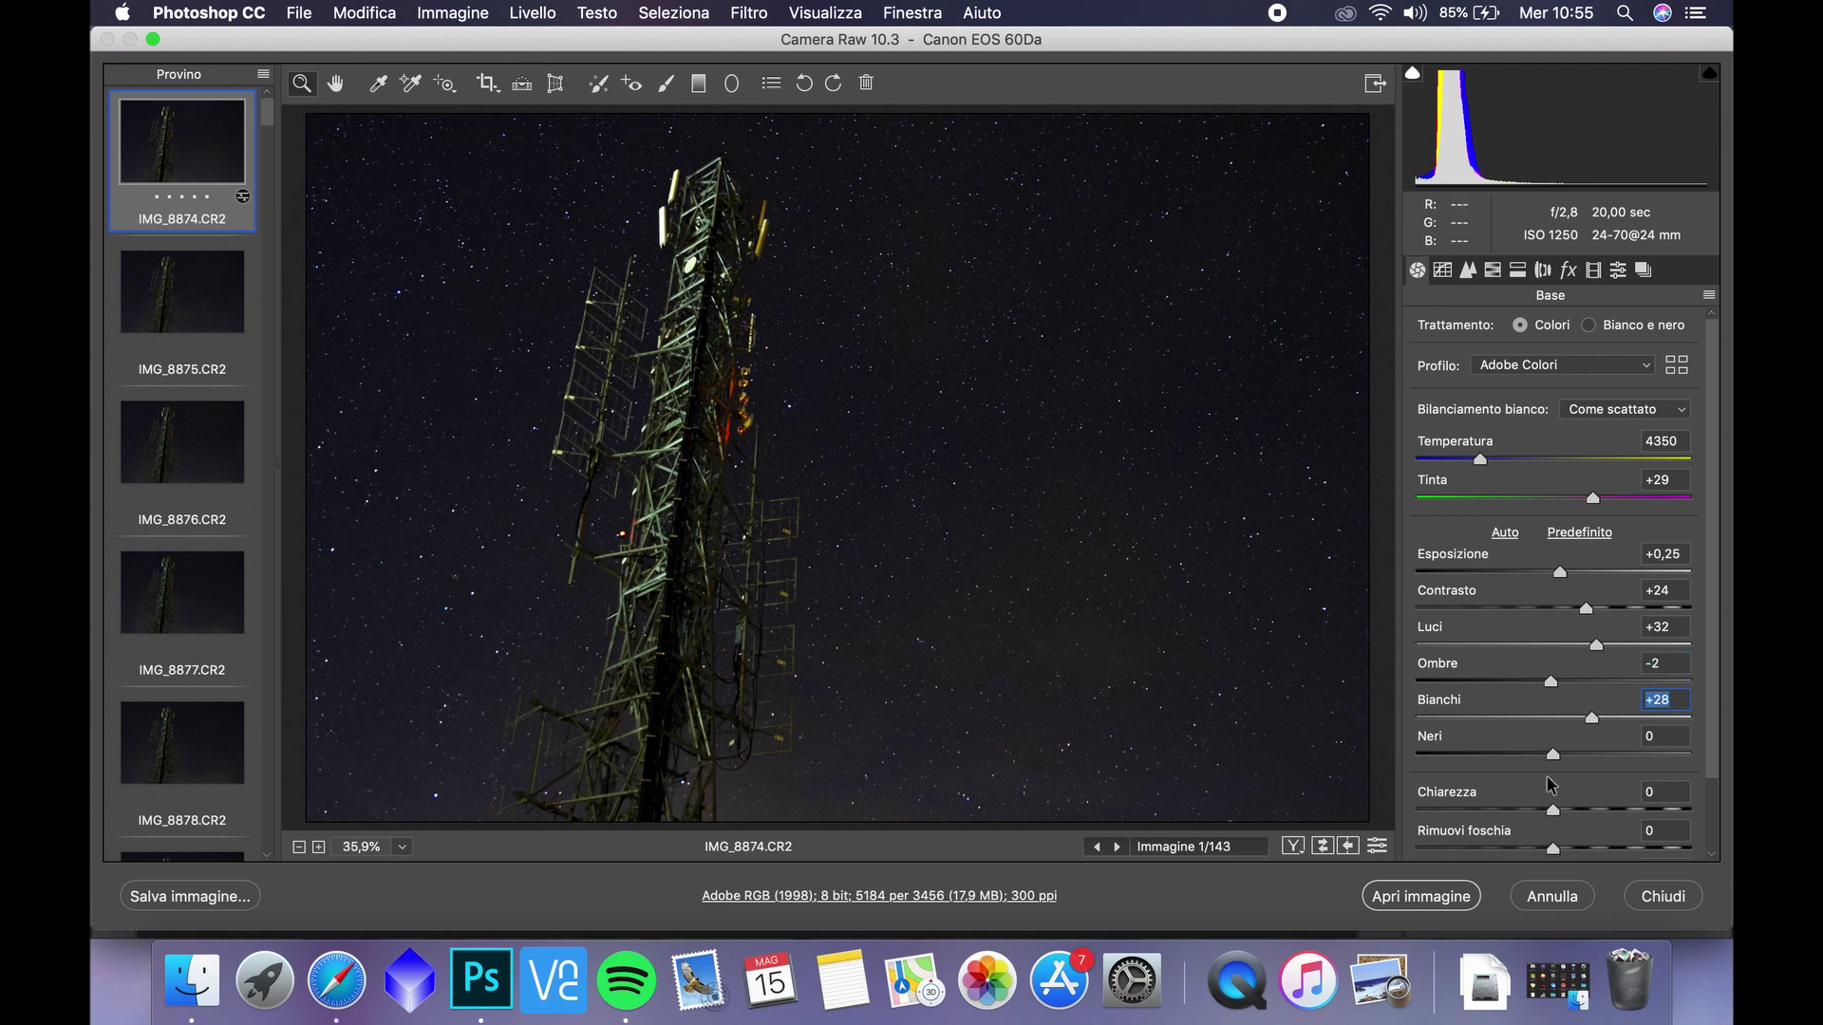
left_click_drag(1554, 756, 1591, 852)
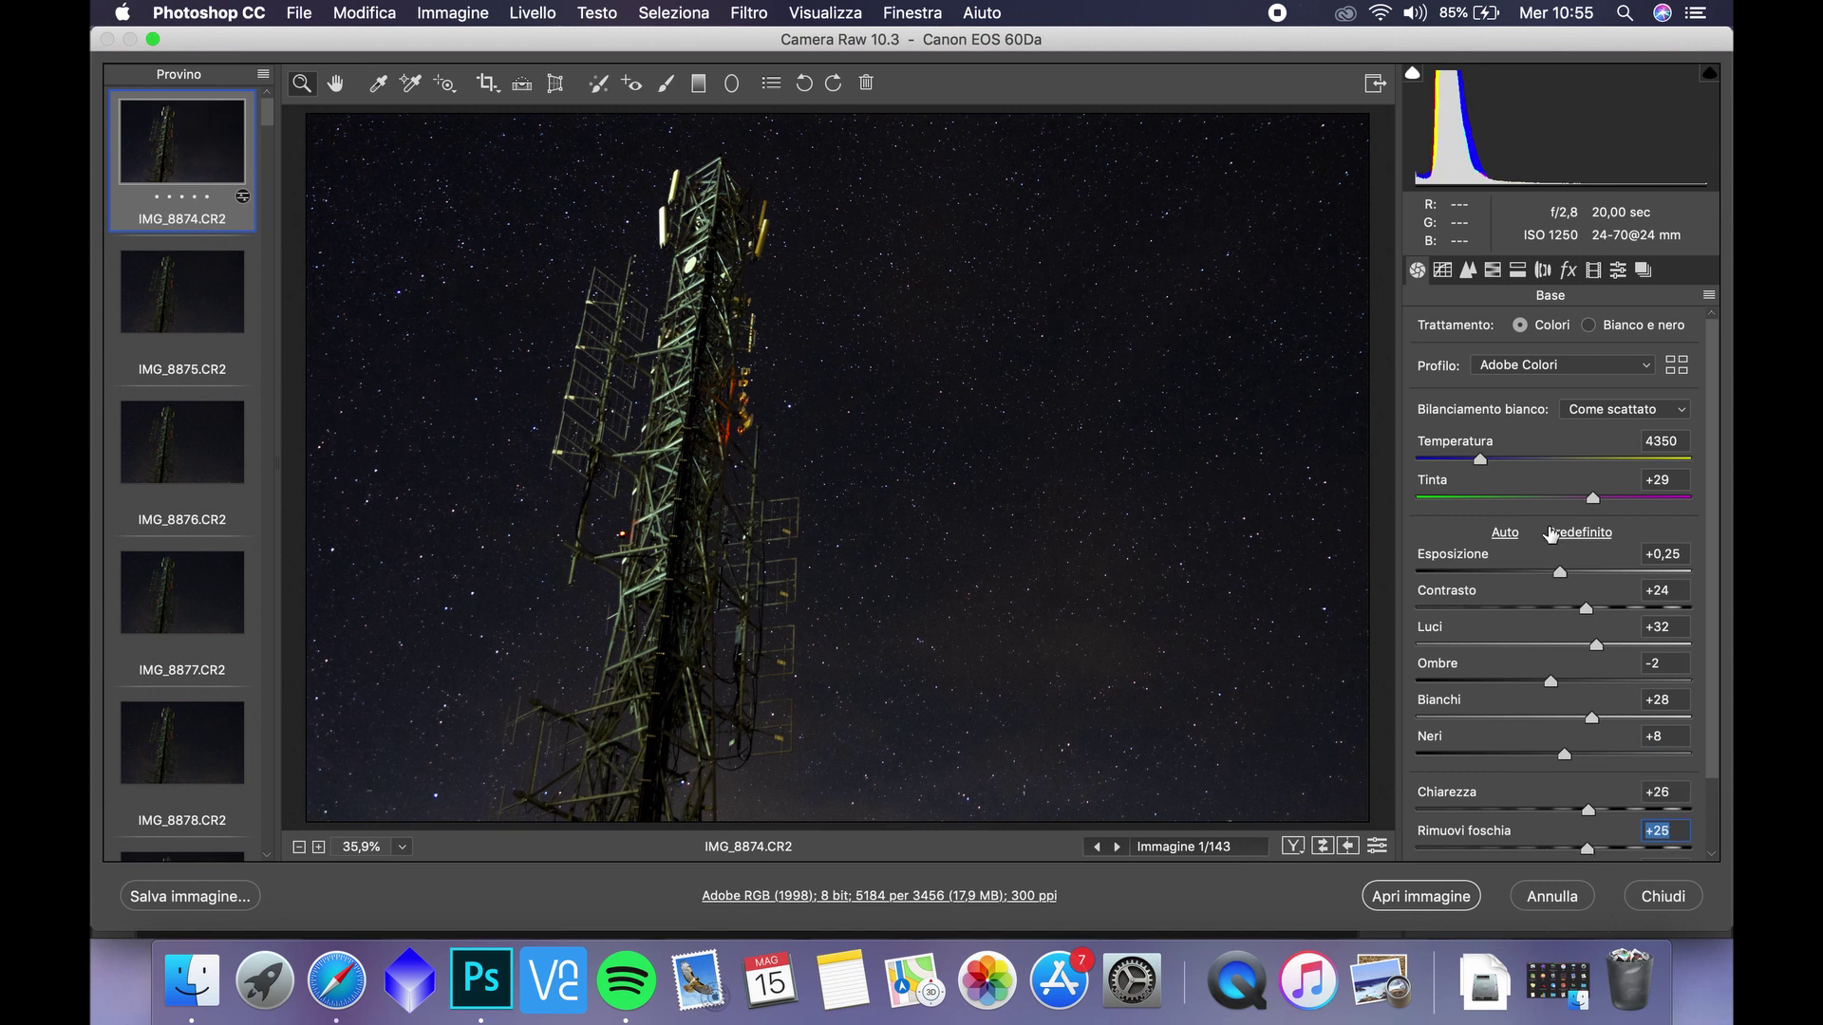
- Raise the luminance noise reduction of IMG_8874 and set its parametric tone curve highlights to +13
left_click(1442, 272)
left_click(1463, 273)
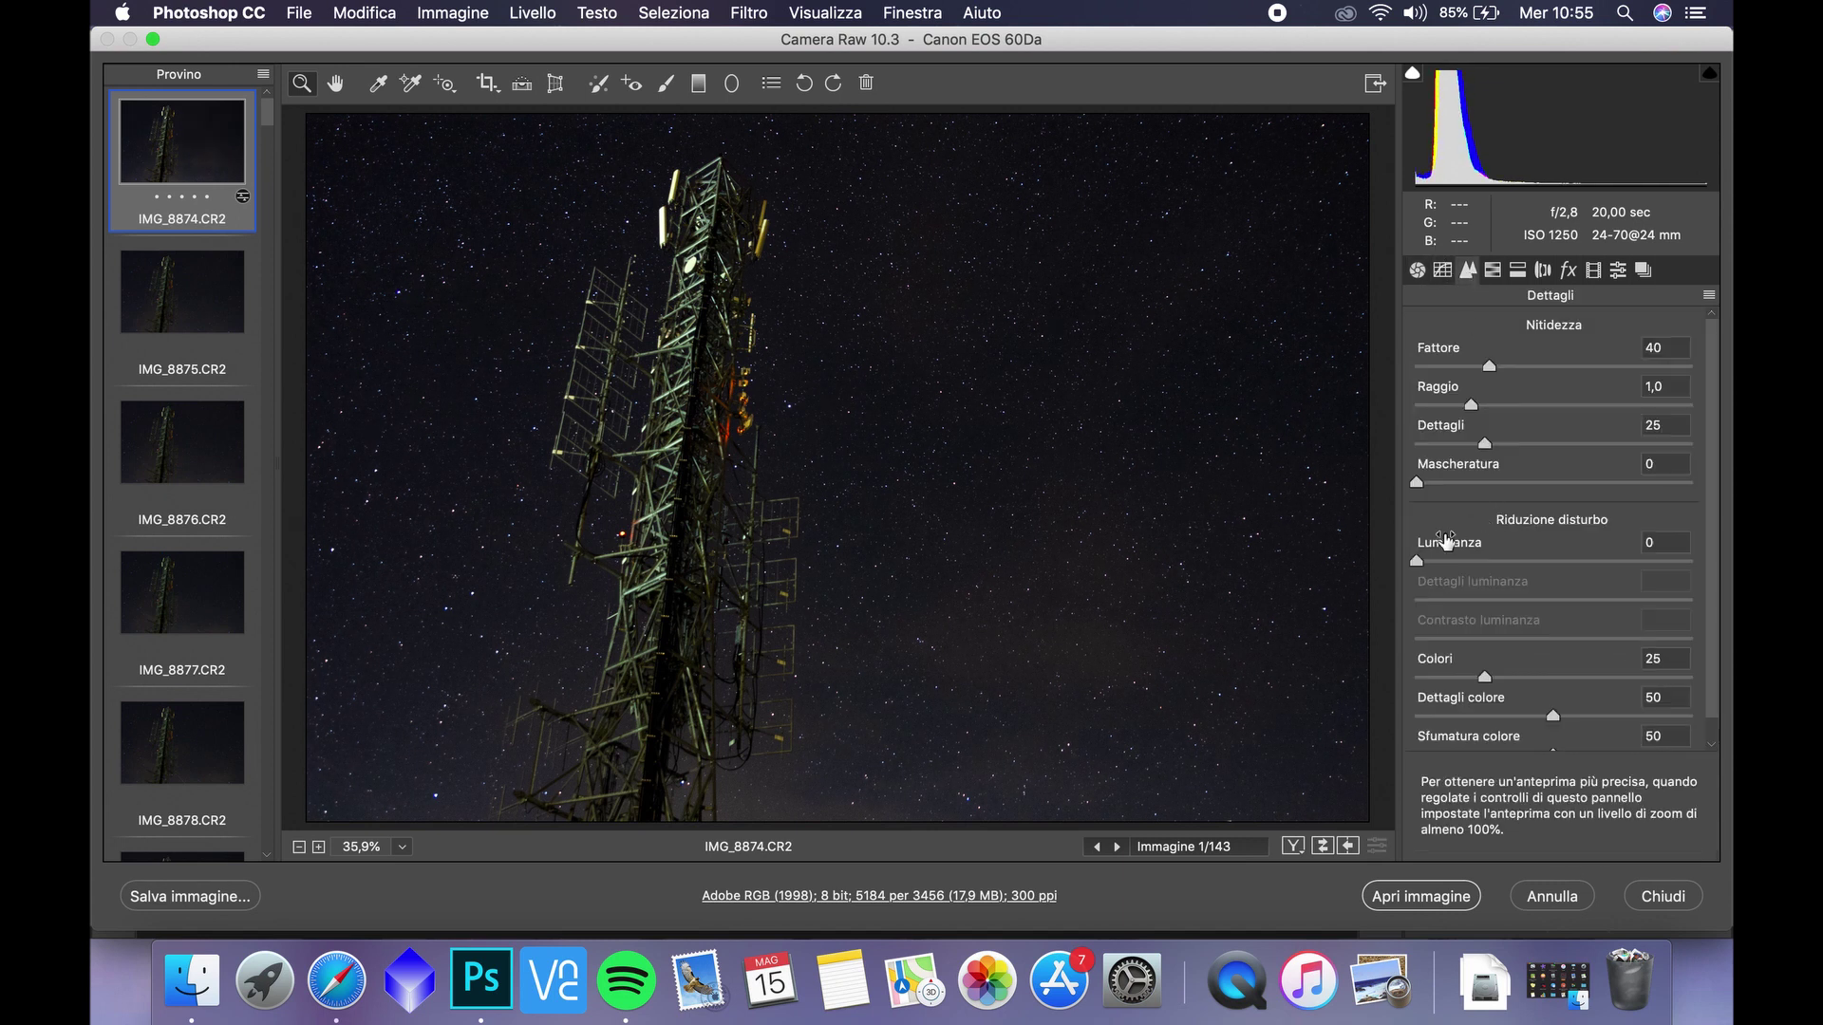
left_click_drag(1417, 561, 1524, 567)
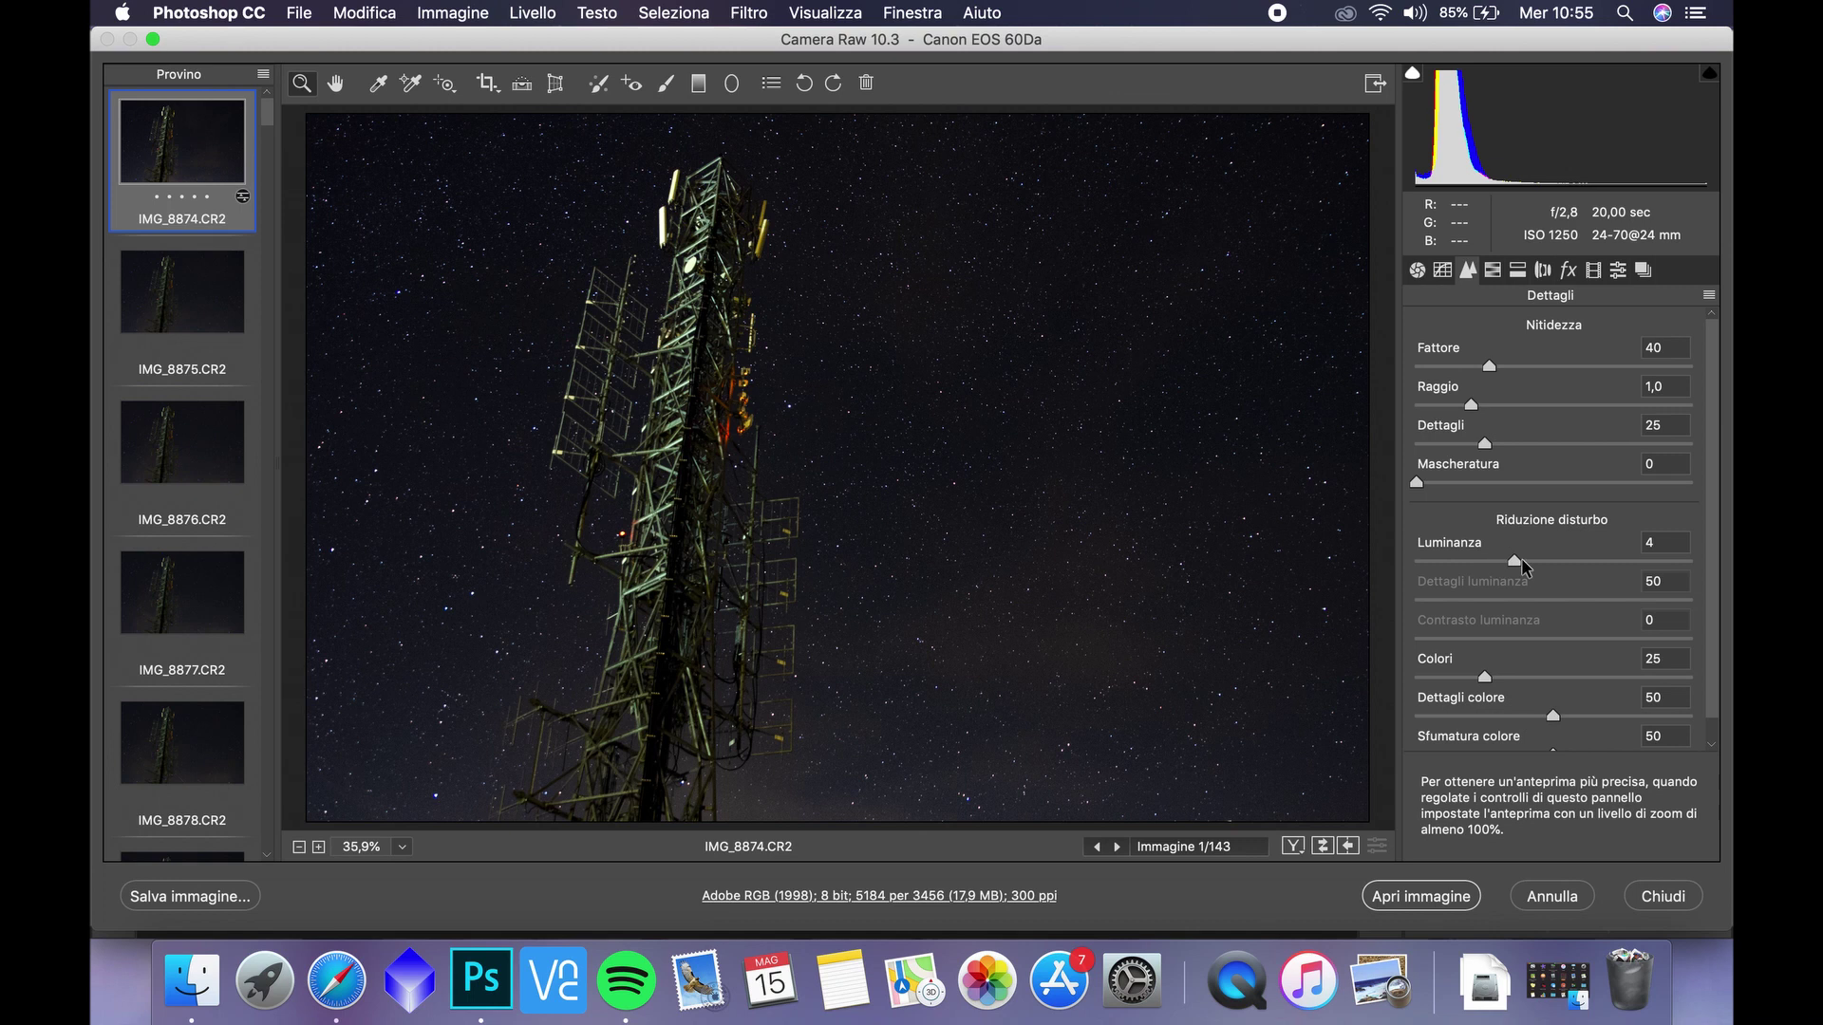
left_click(1442, 272)
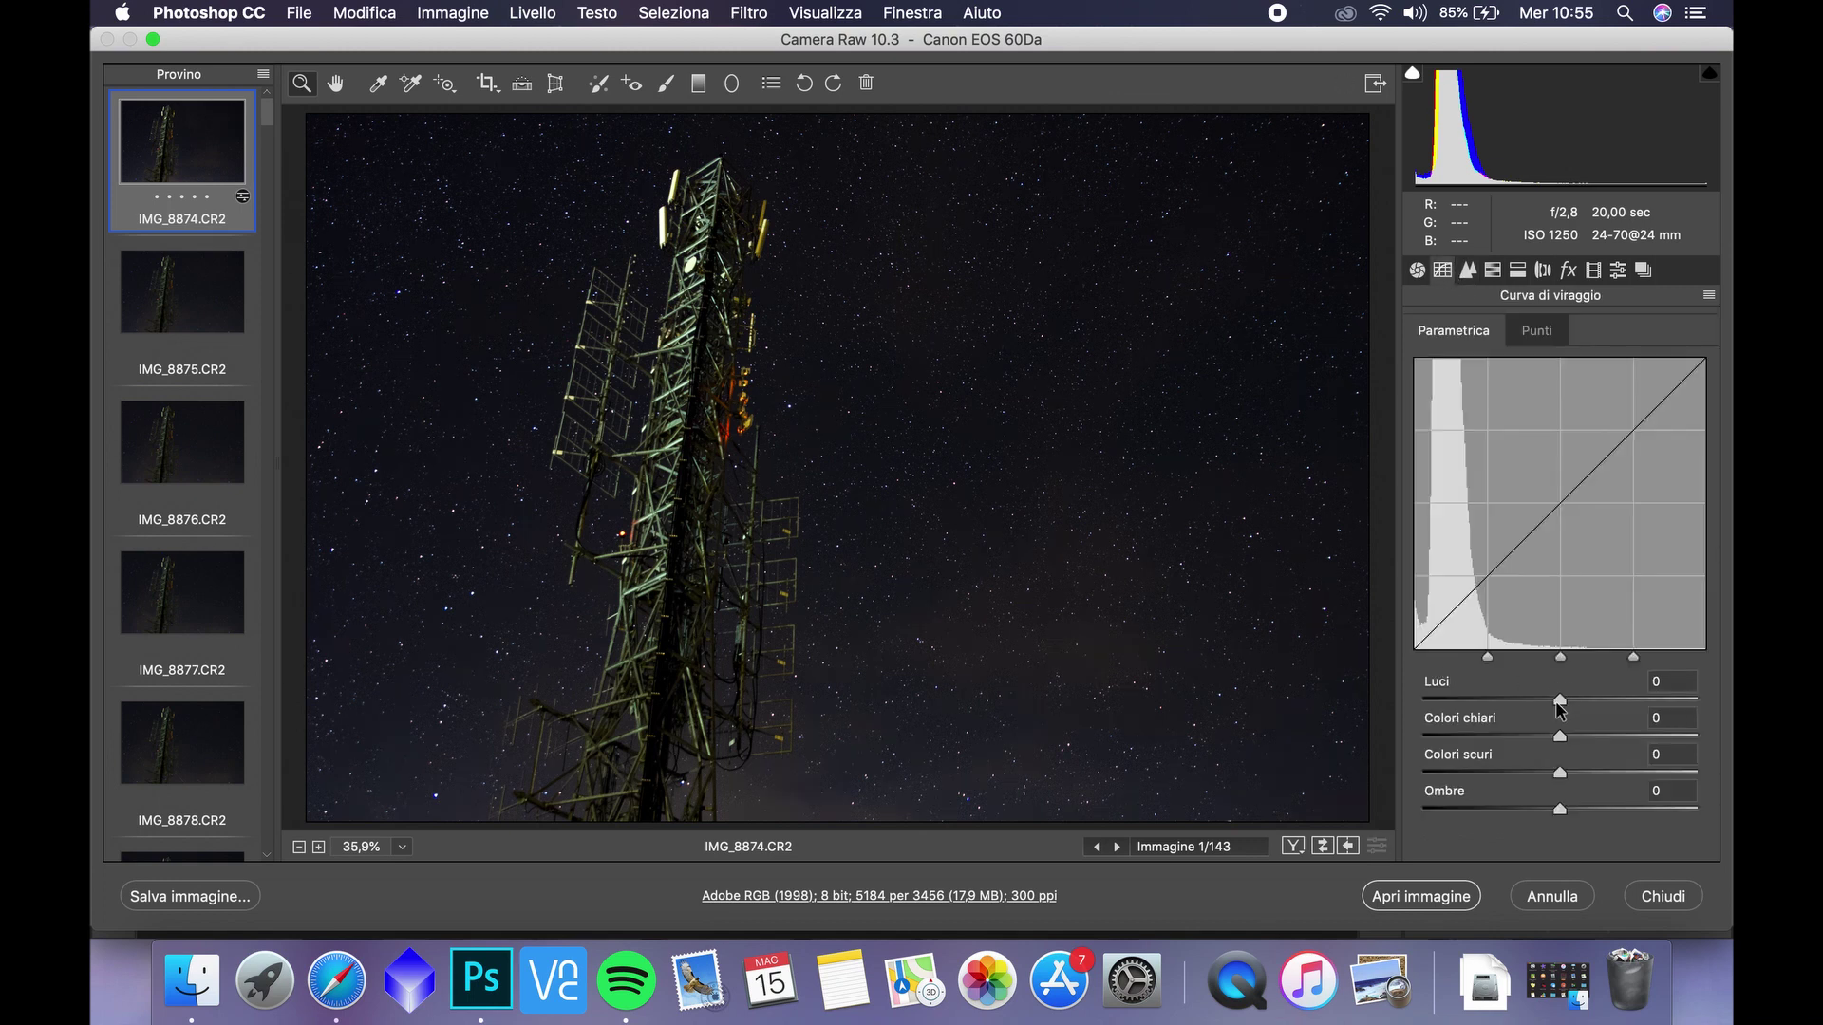
left_click_drag(1557, 704, 1574, 703)
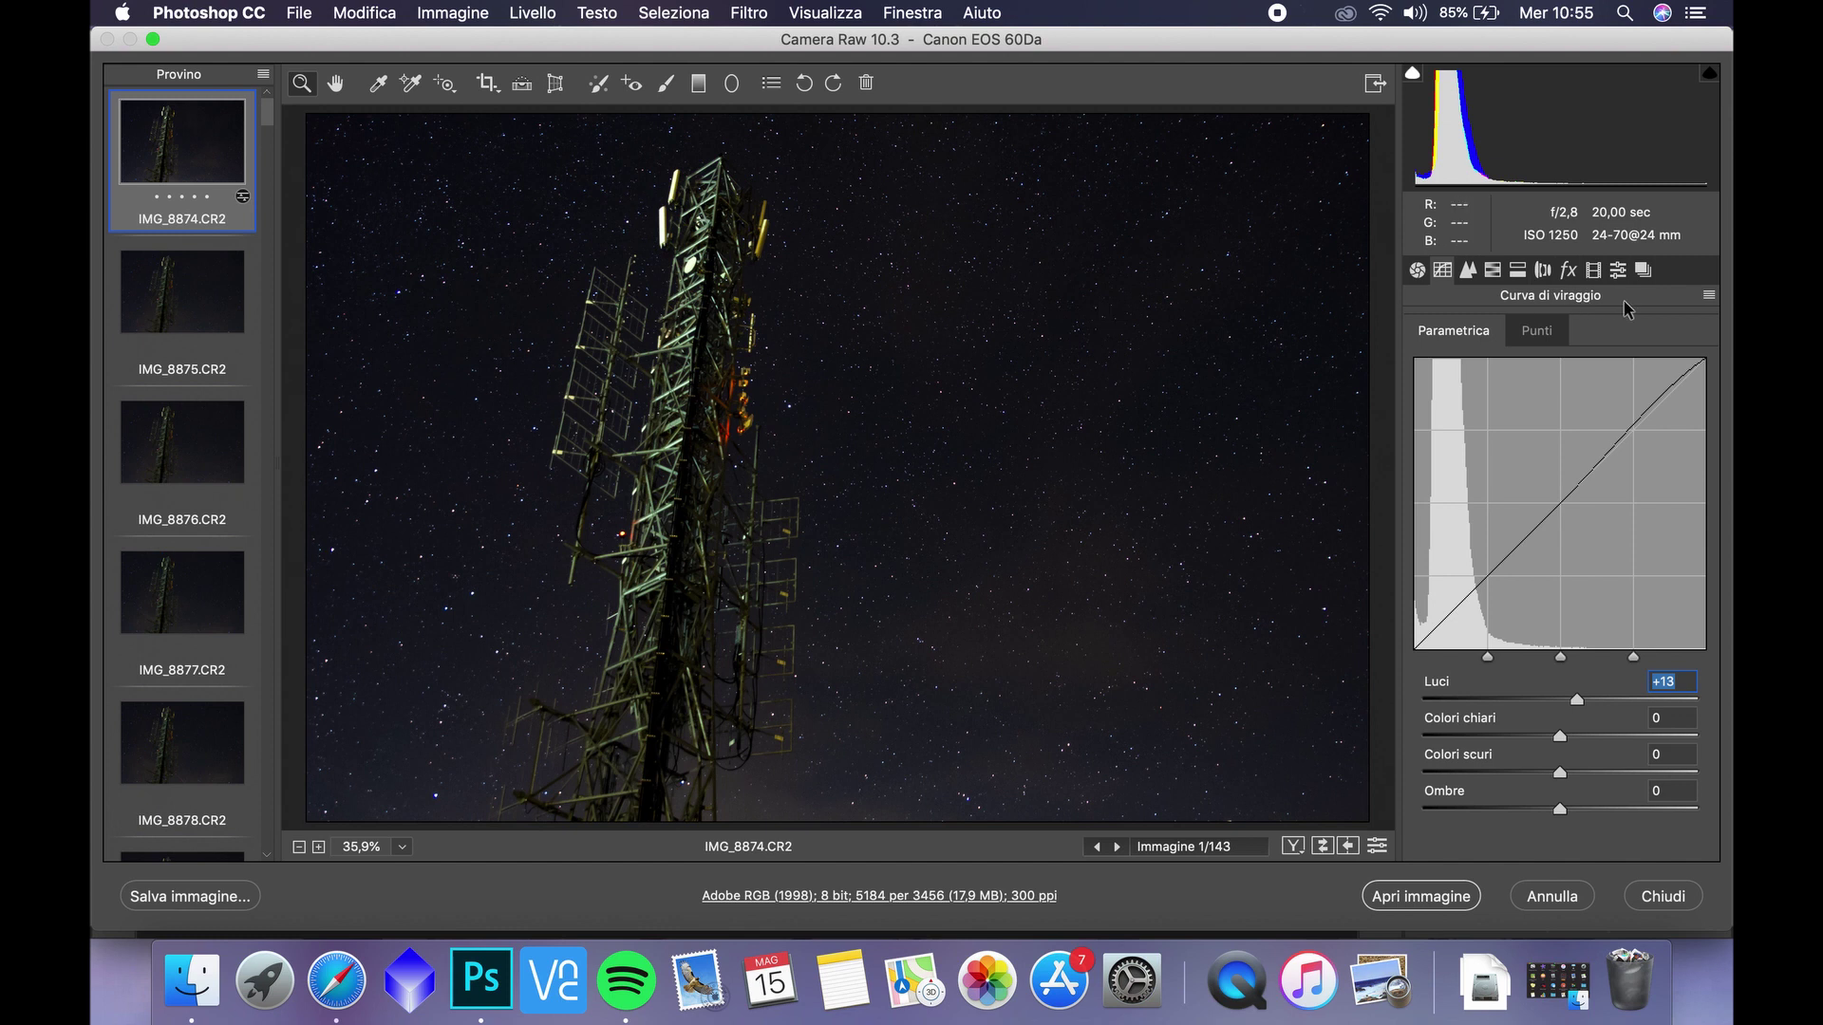
- Save the current adjustments, with all settings included, as a user preset named StarTrail 1
left_click(1644, 272)
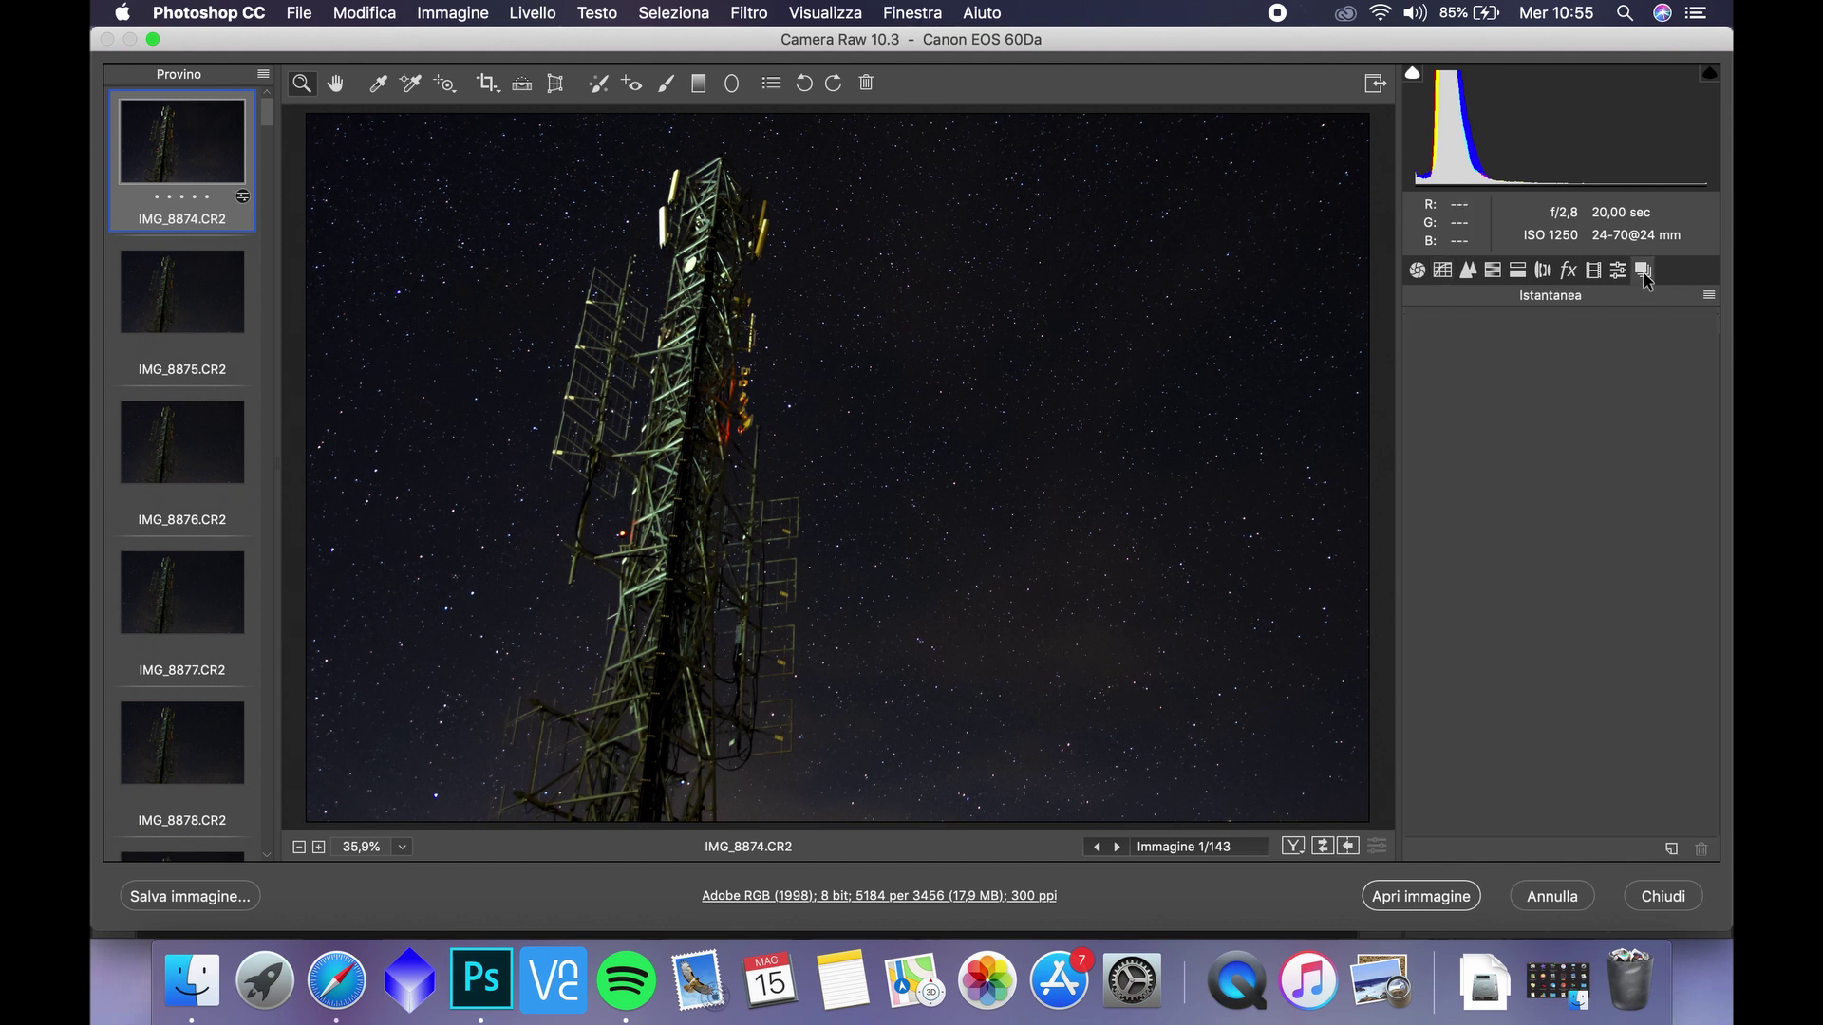
left_click(1621, 273)
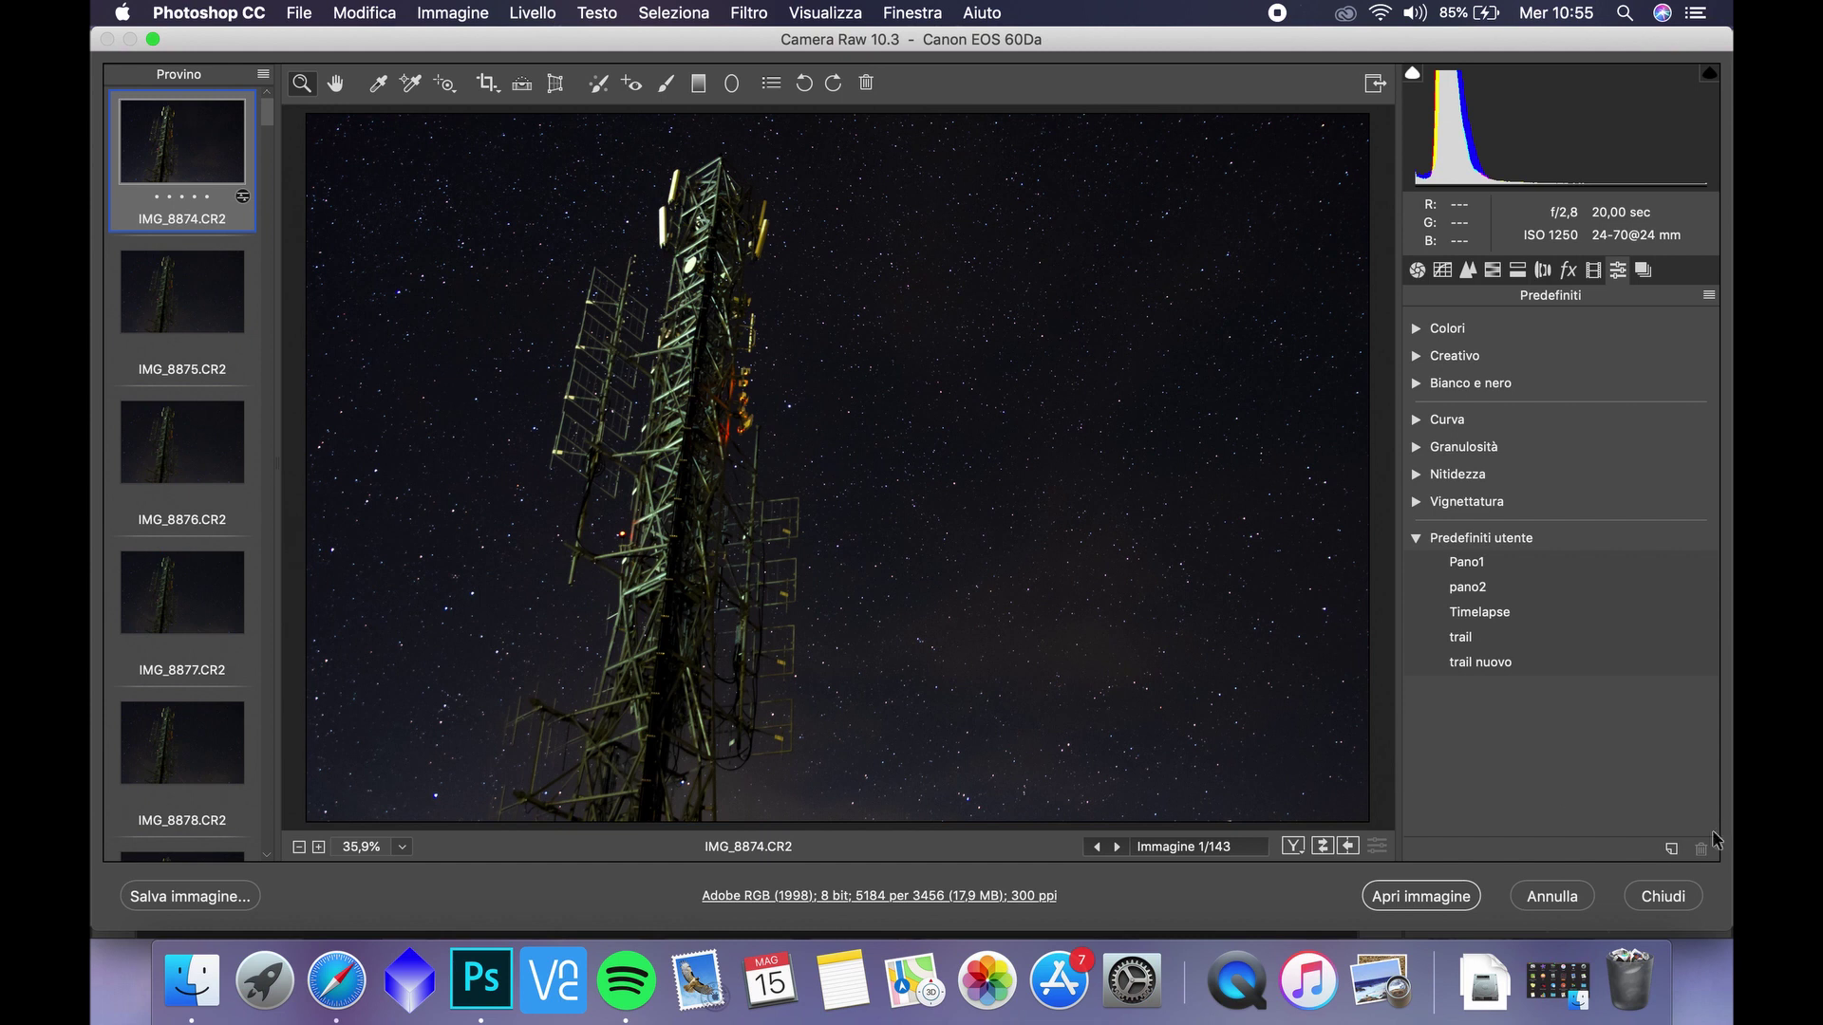
left_click(1672, 849)
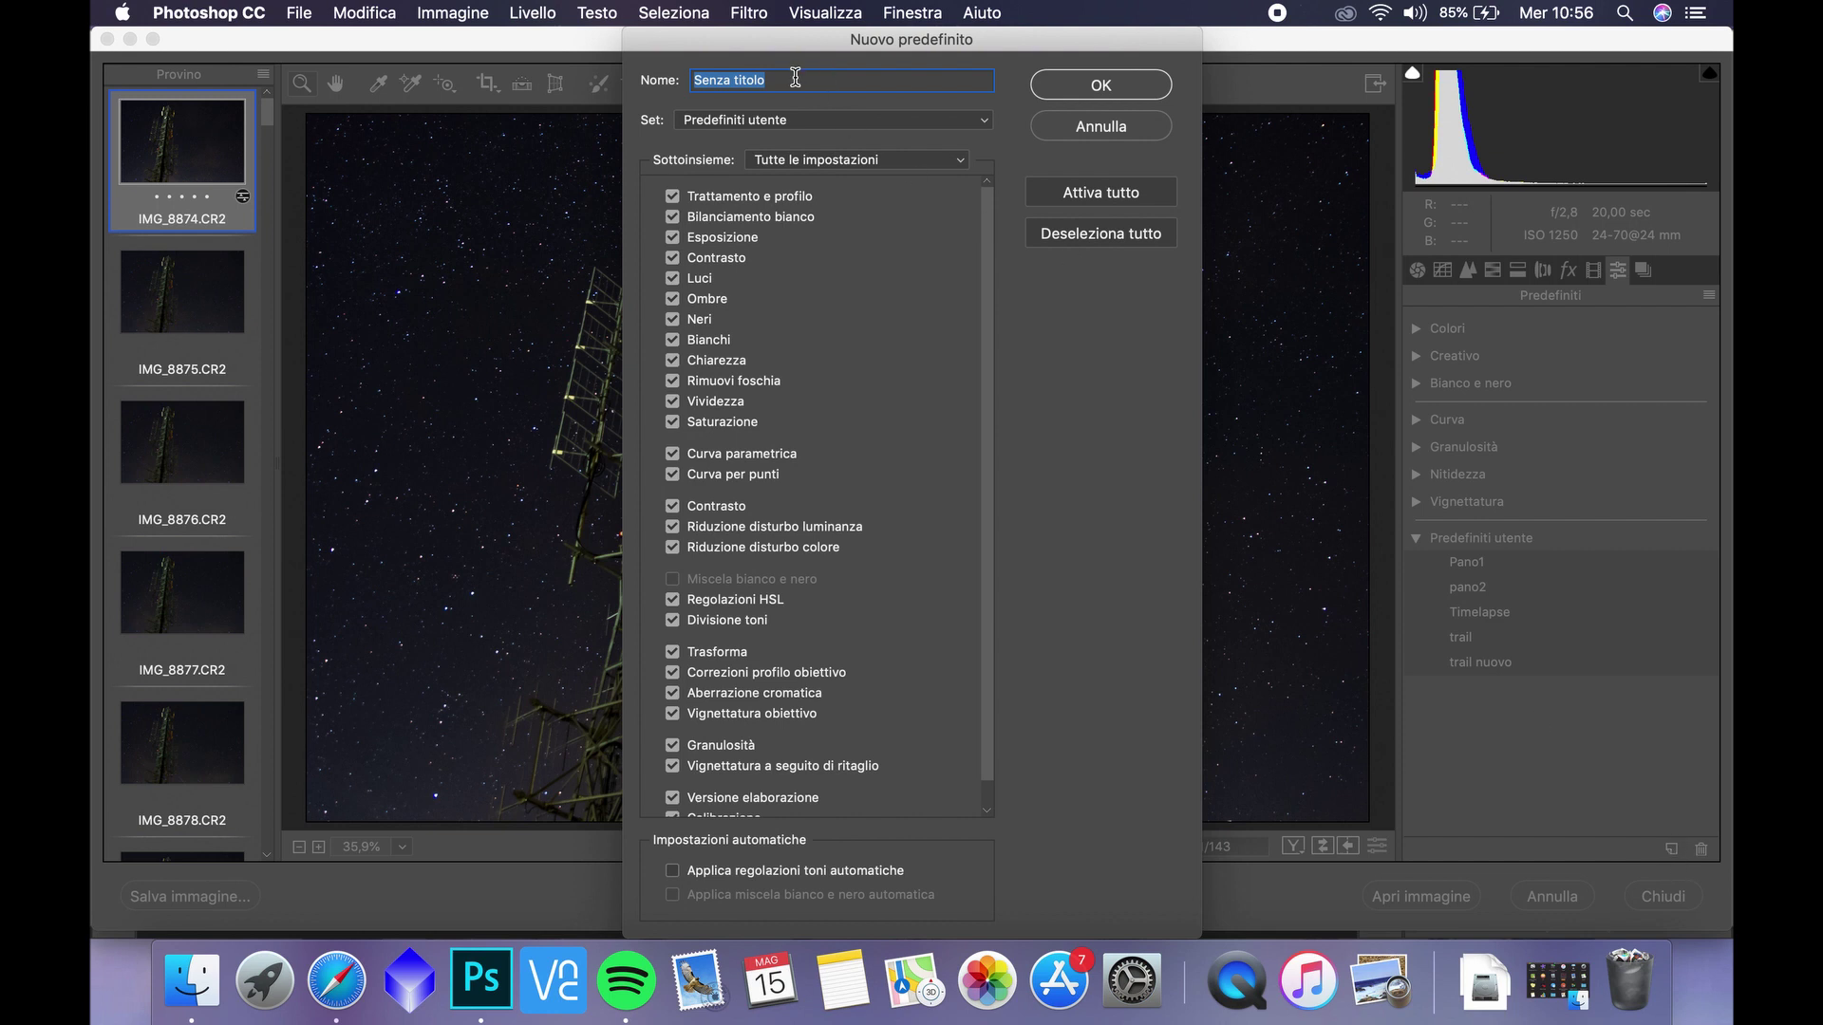
type("StarTrail 1")
left_click(1099, 85)
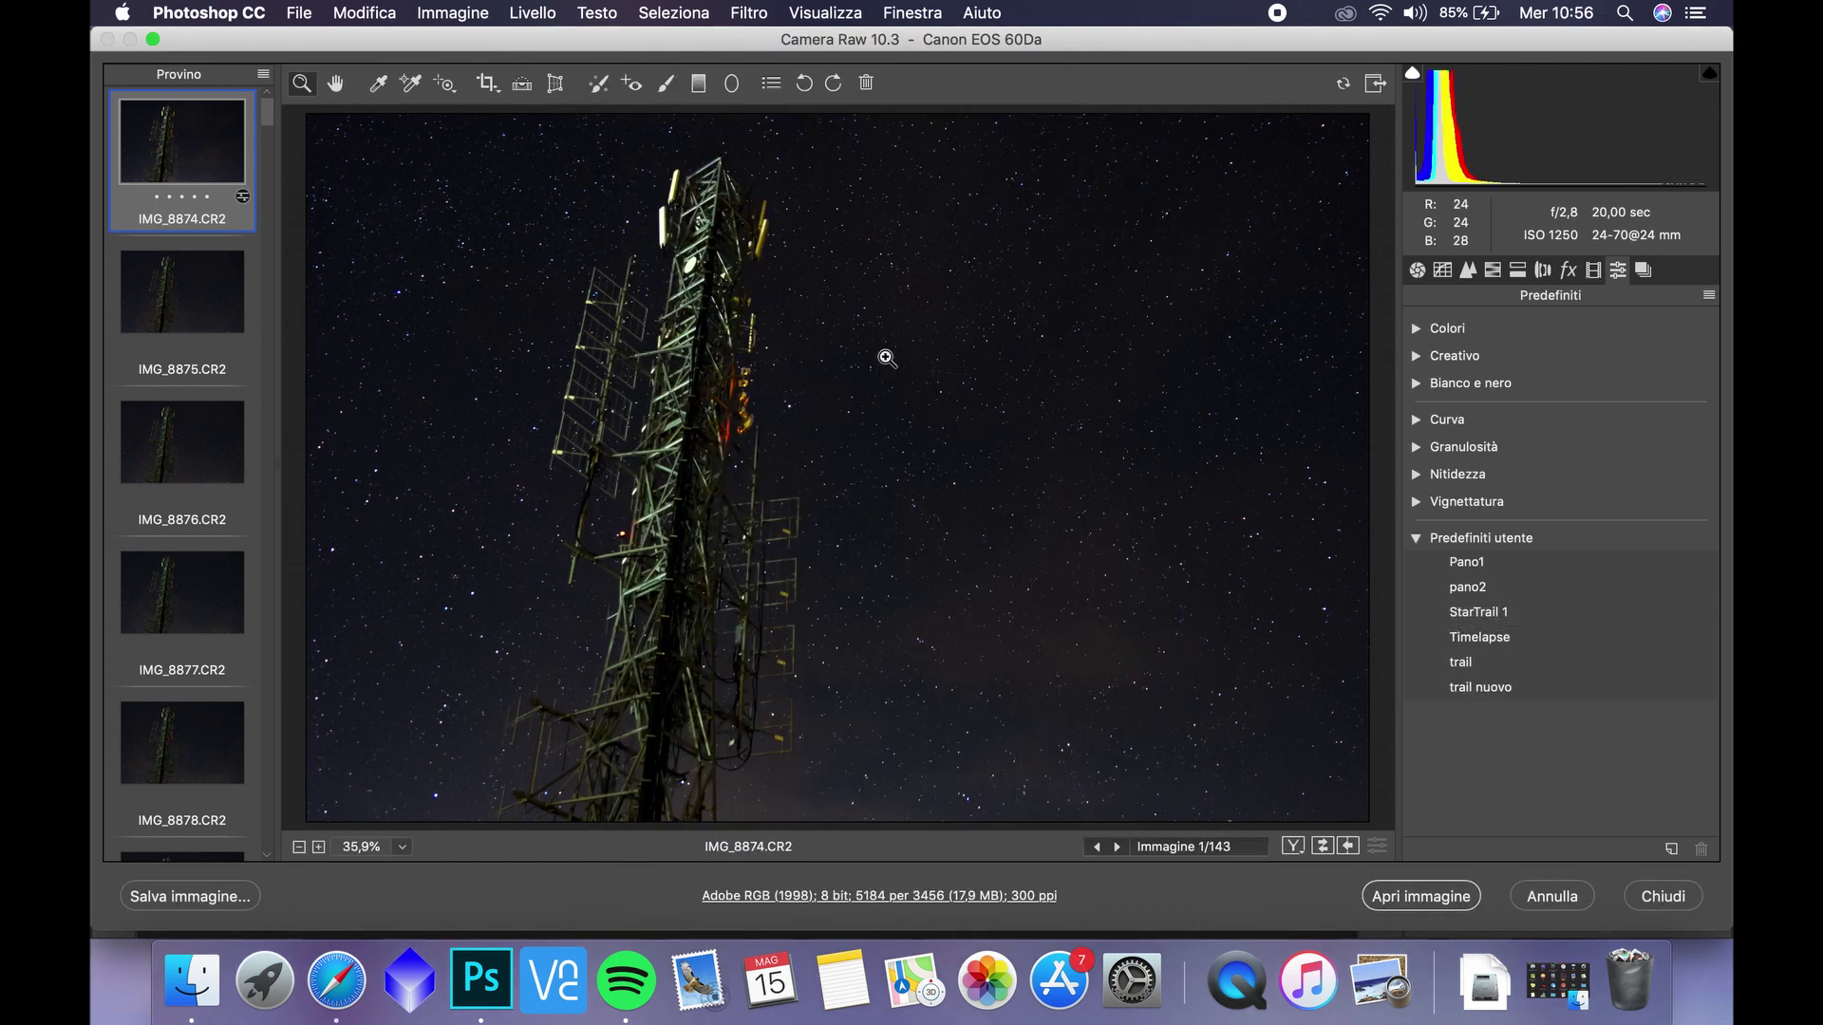
- Apply the StarTrail 1 preset to IMG_8875.CR2 and to all the remaining photos in the filmstrip
left_click(216, 305)
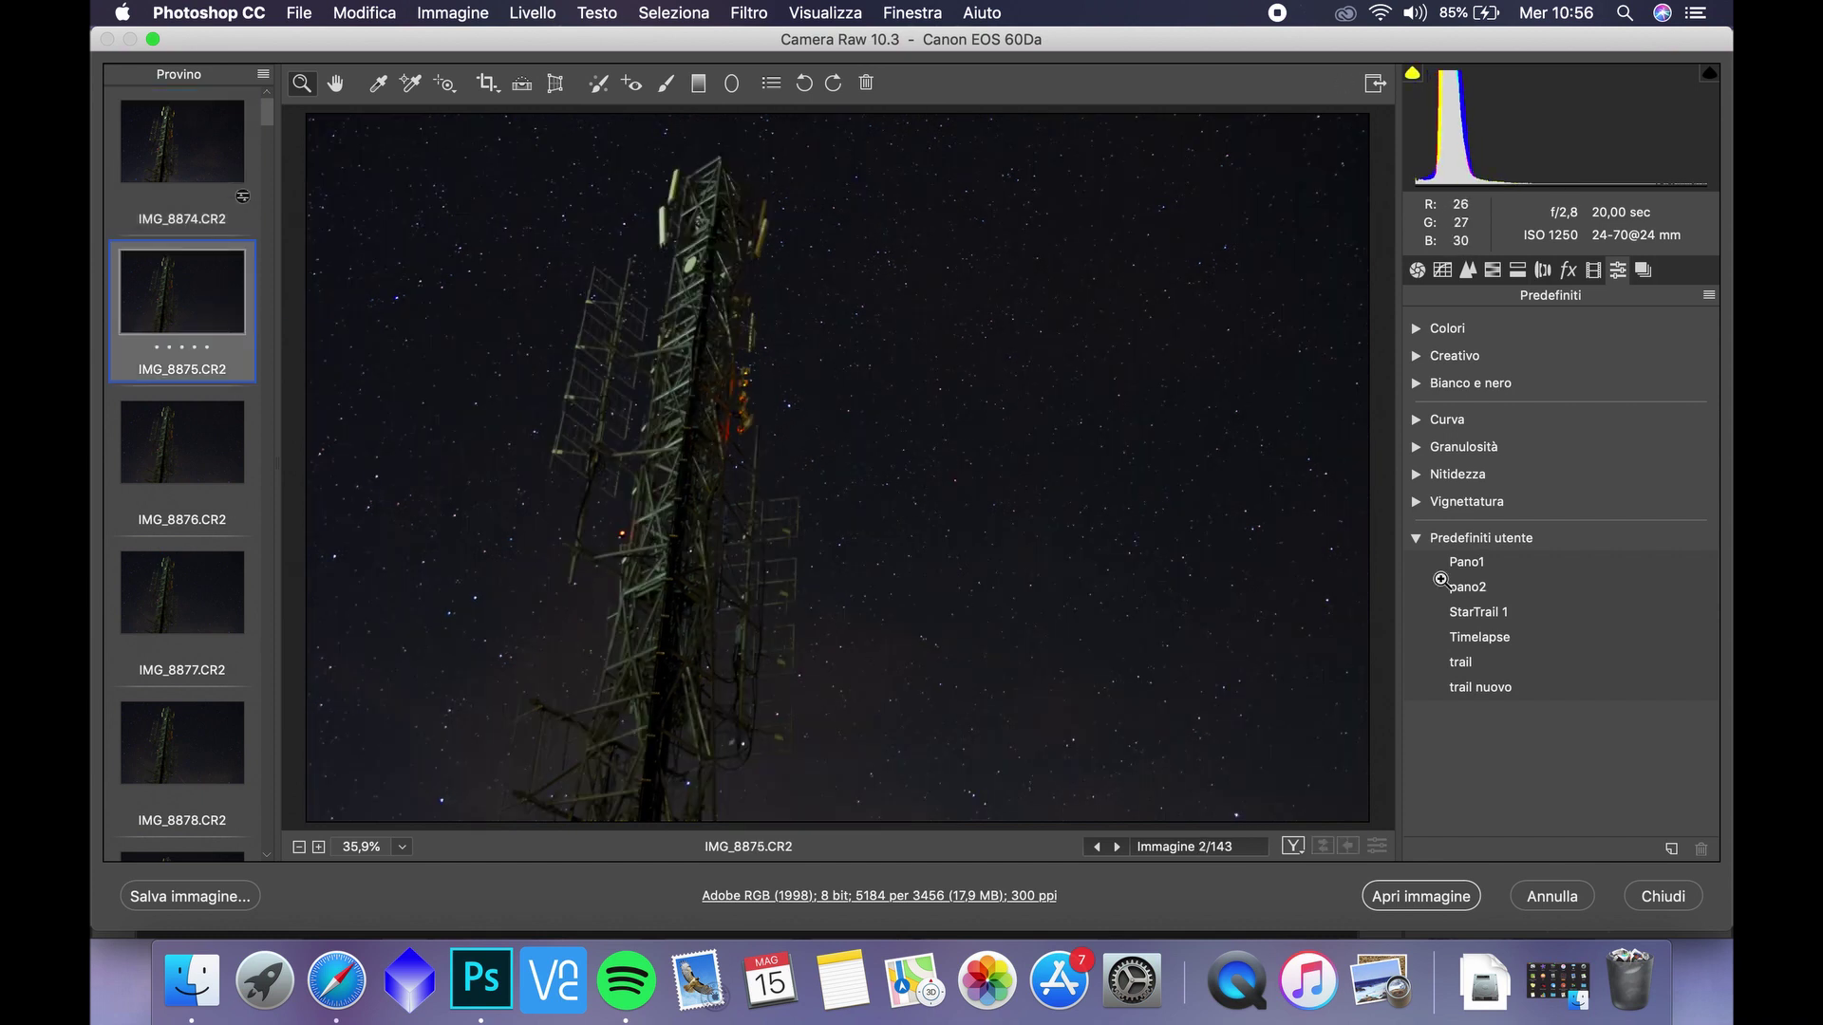
left_click(1476, 622)
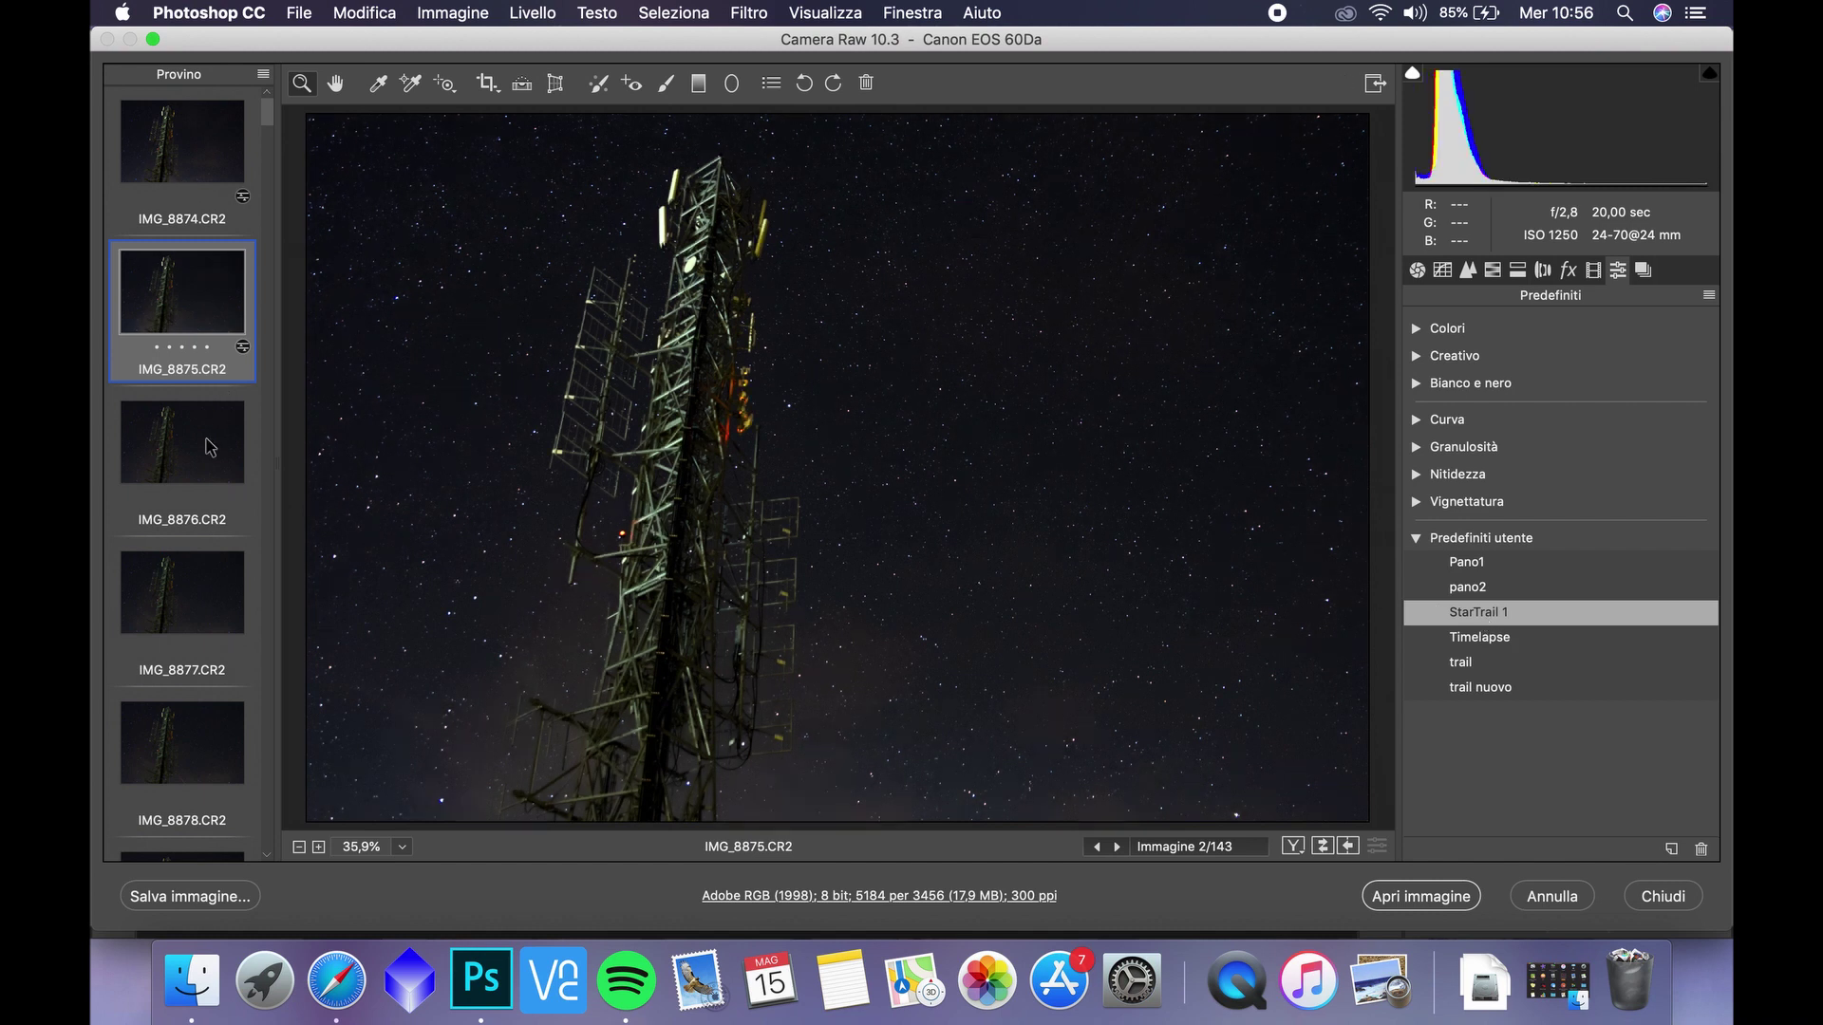
scroll(210, 447, "down", 2)
scroll(210, 447, "down", 20)
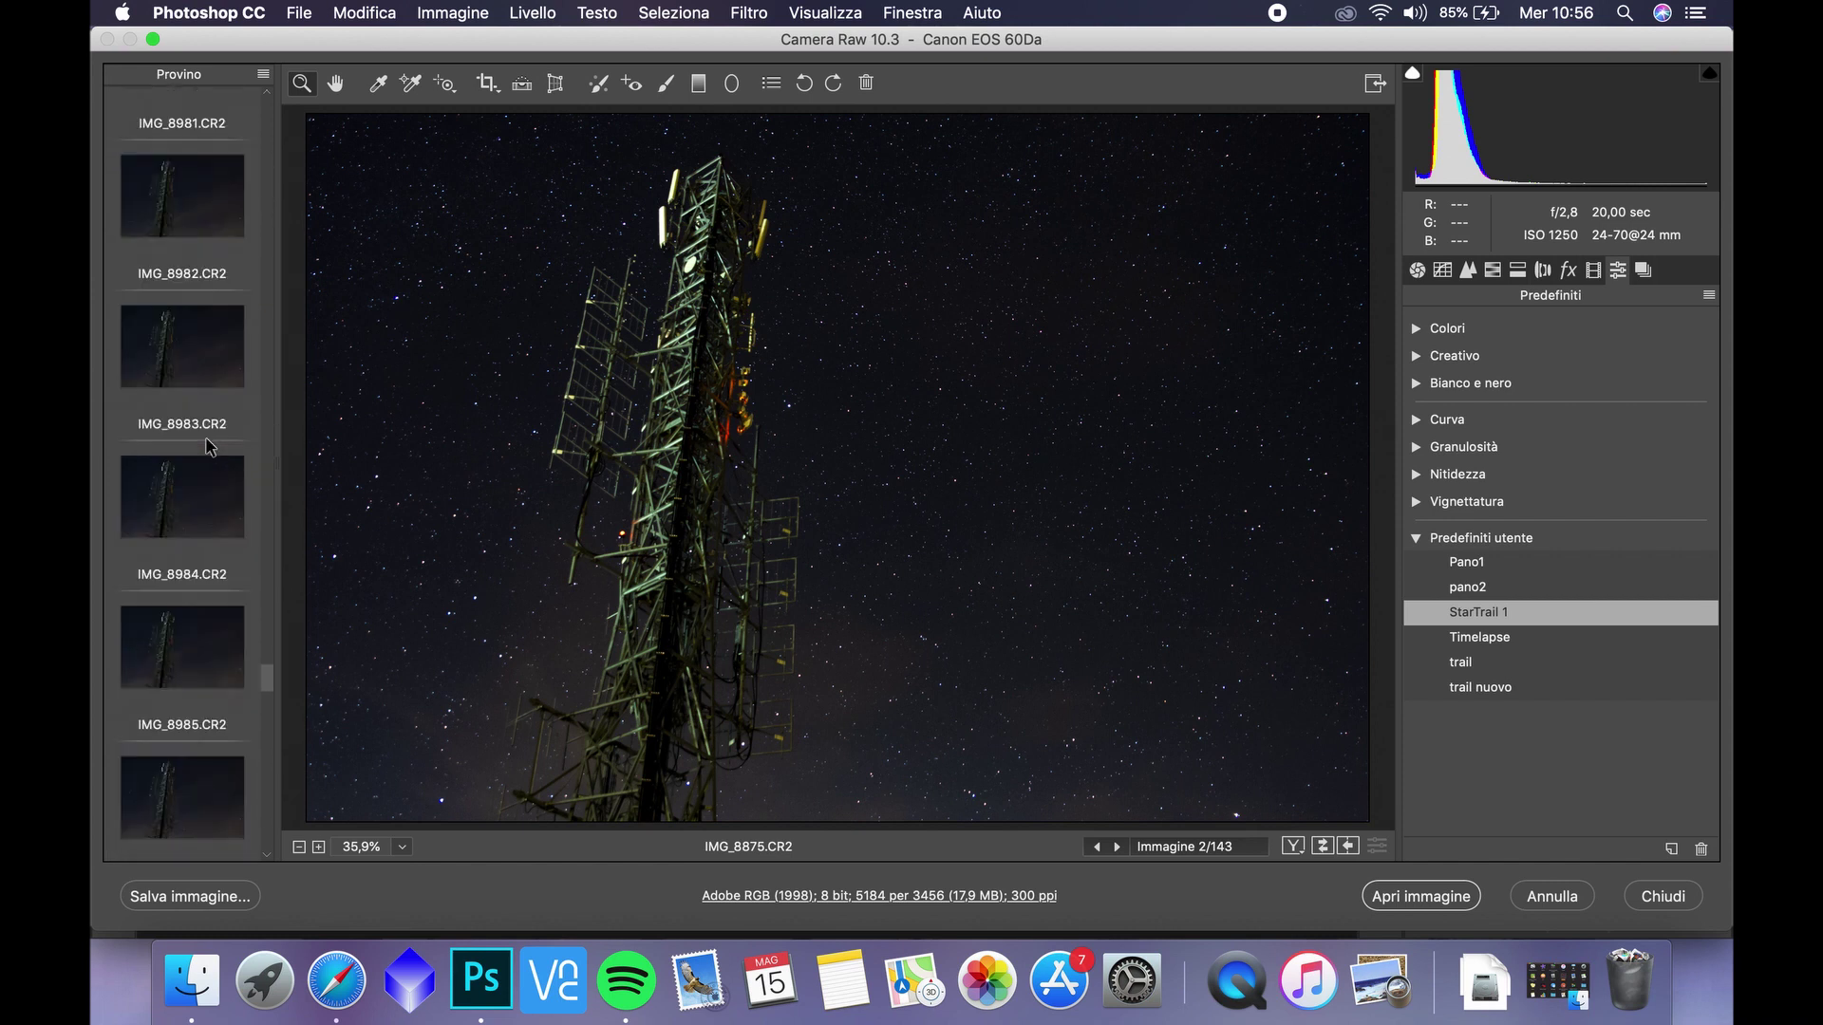
scroll(202, 579, "down", 5)
key("super+a")
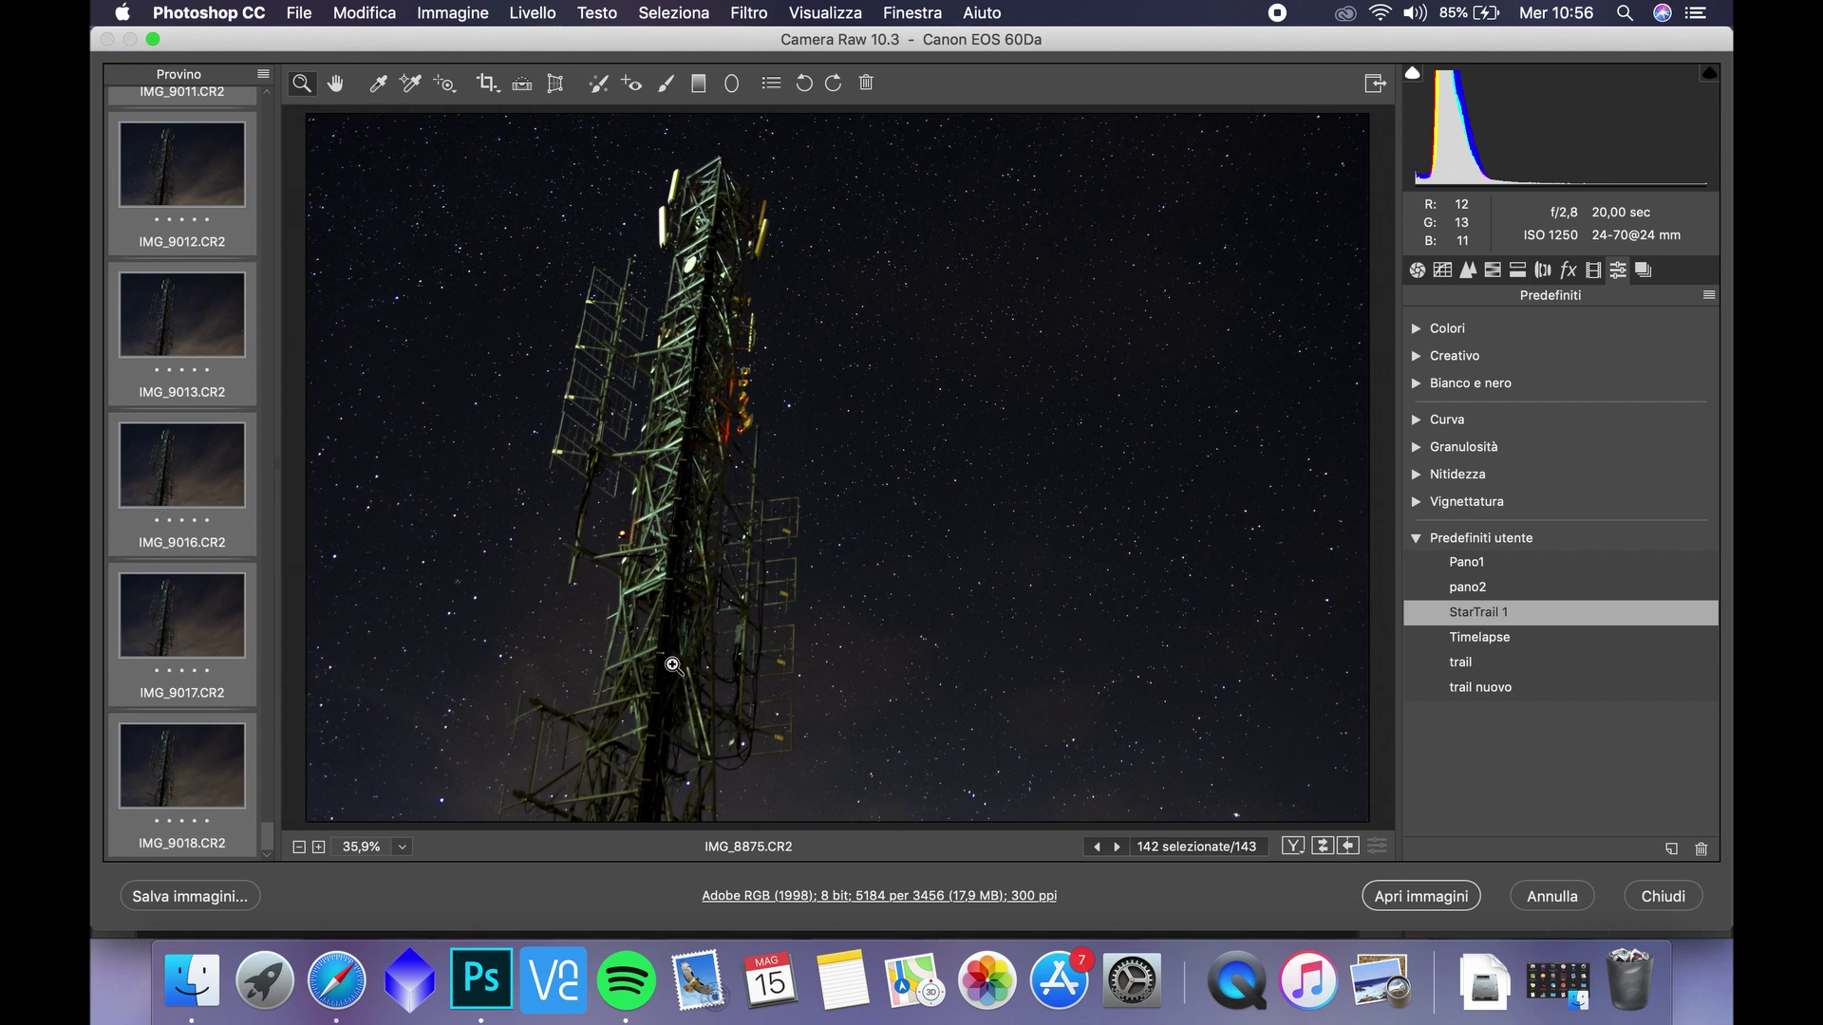
scroll(195, 377, "up", 20)
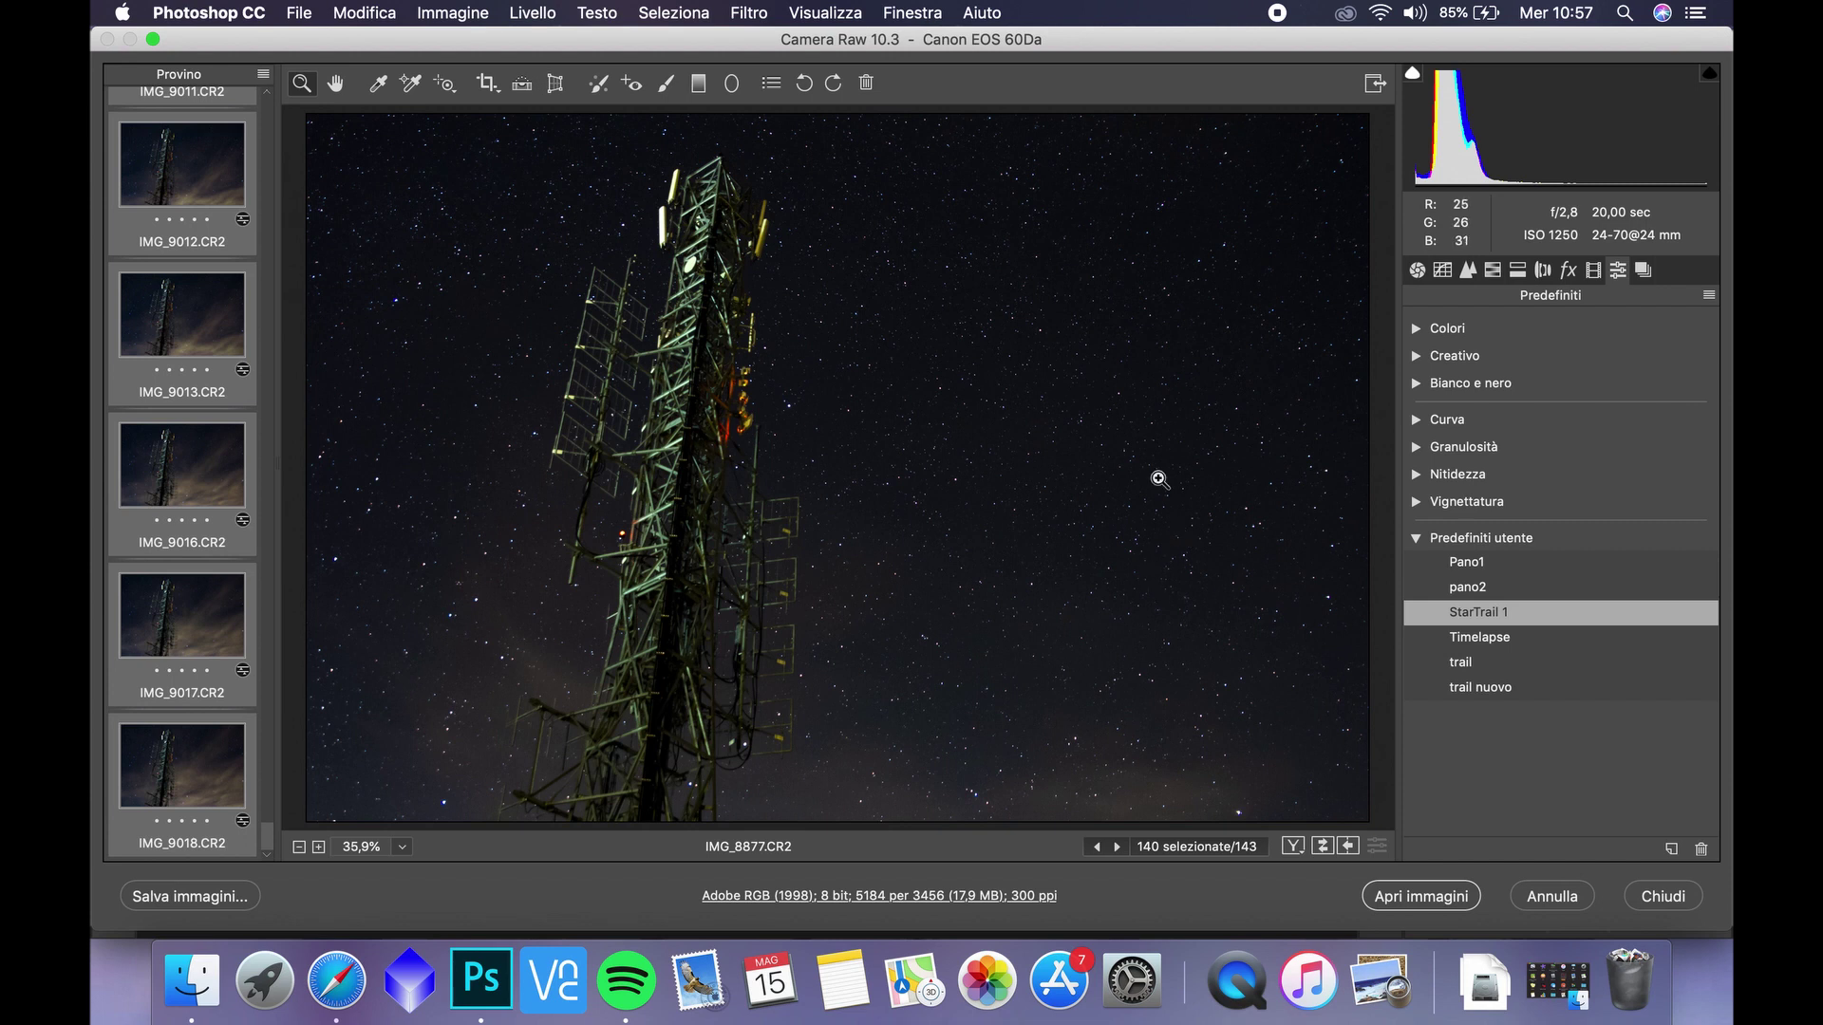
scroll(191, 362, "up", 3)
scroll(192, 362, "up", 20)
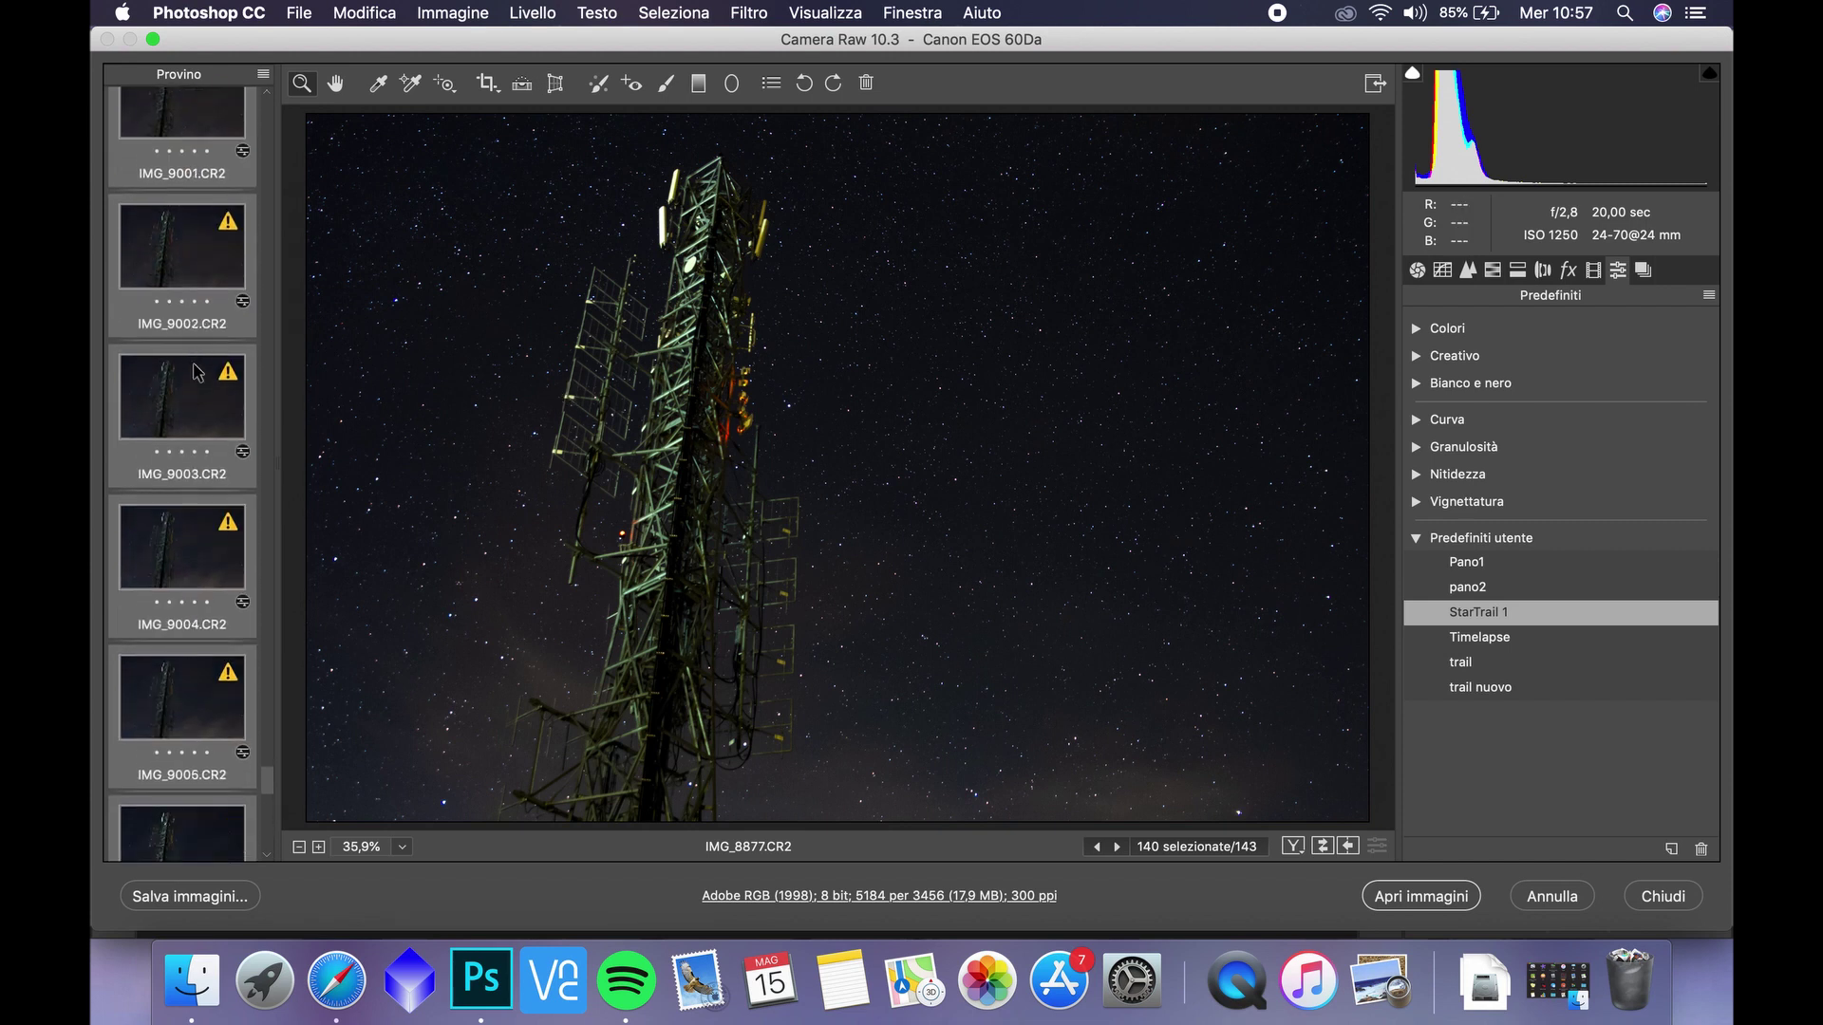
scroll(191, 361, "up", 20)
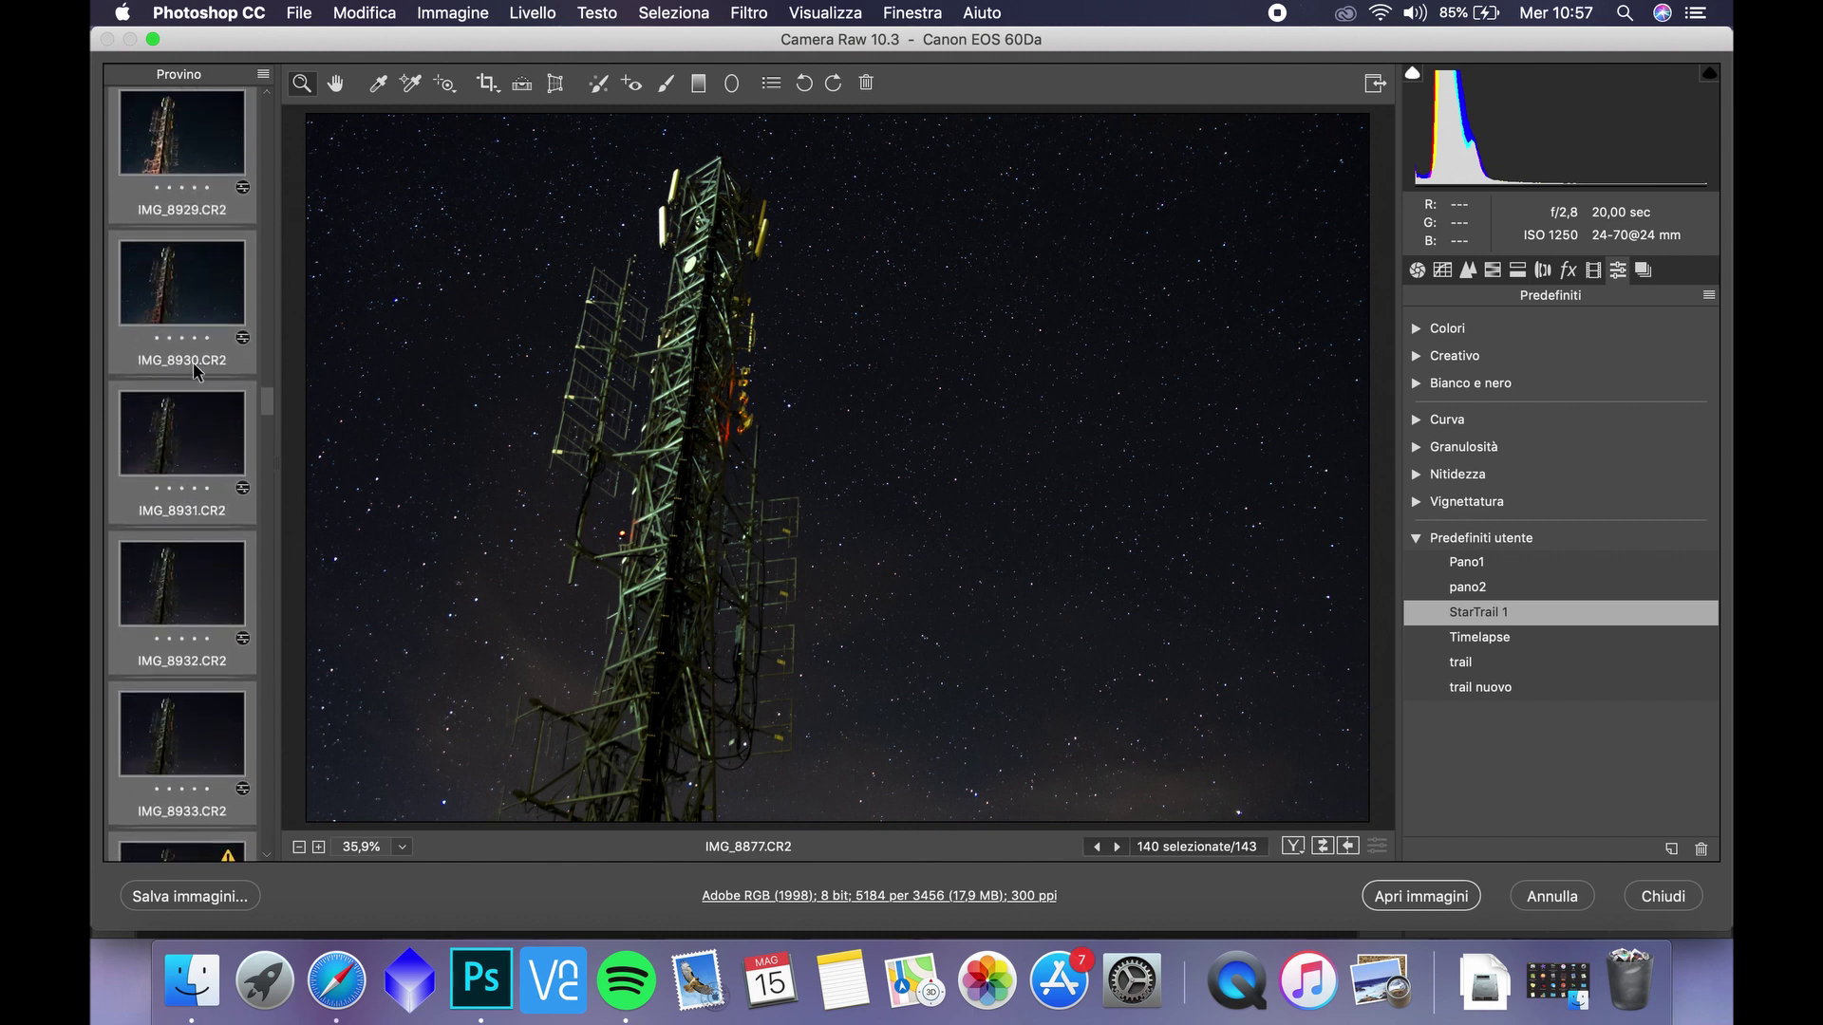
- Save the selected photos as maximum-quality JPEGs named StarTrail in the desktop's nuovo folder, and close Camera Raw
left_click(176, 897)
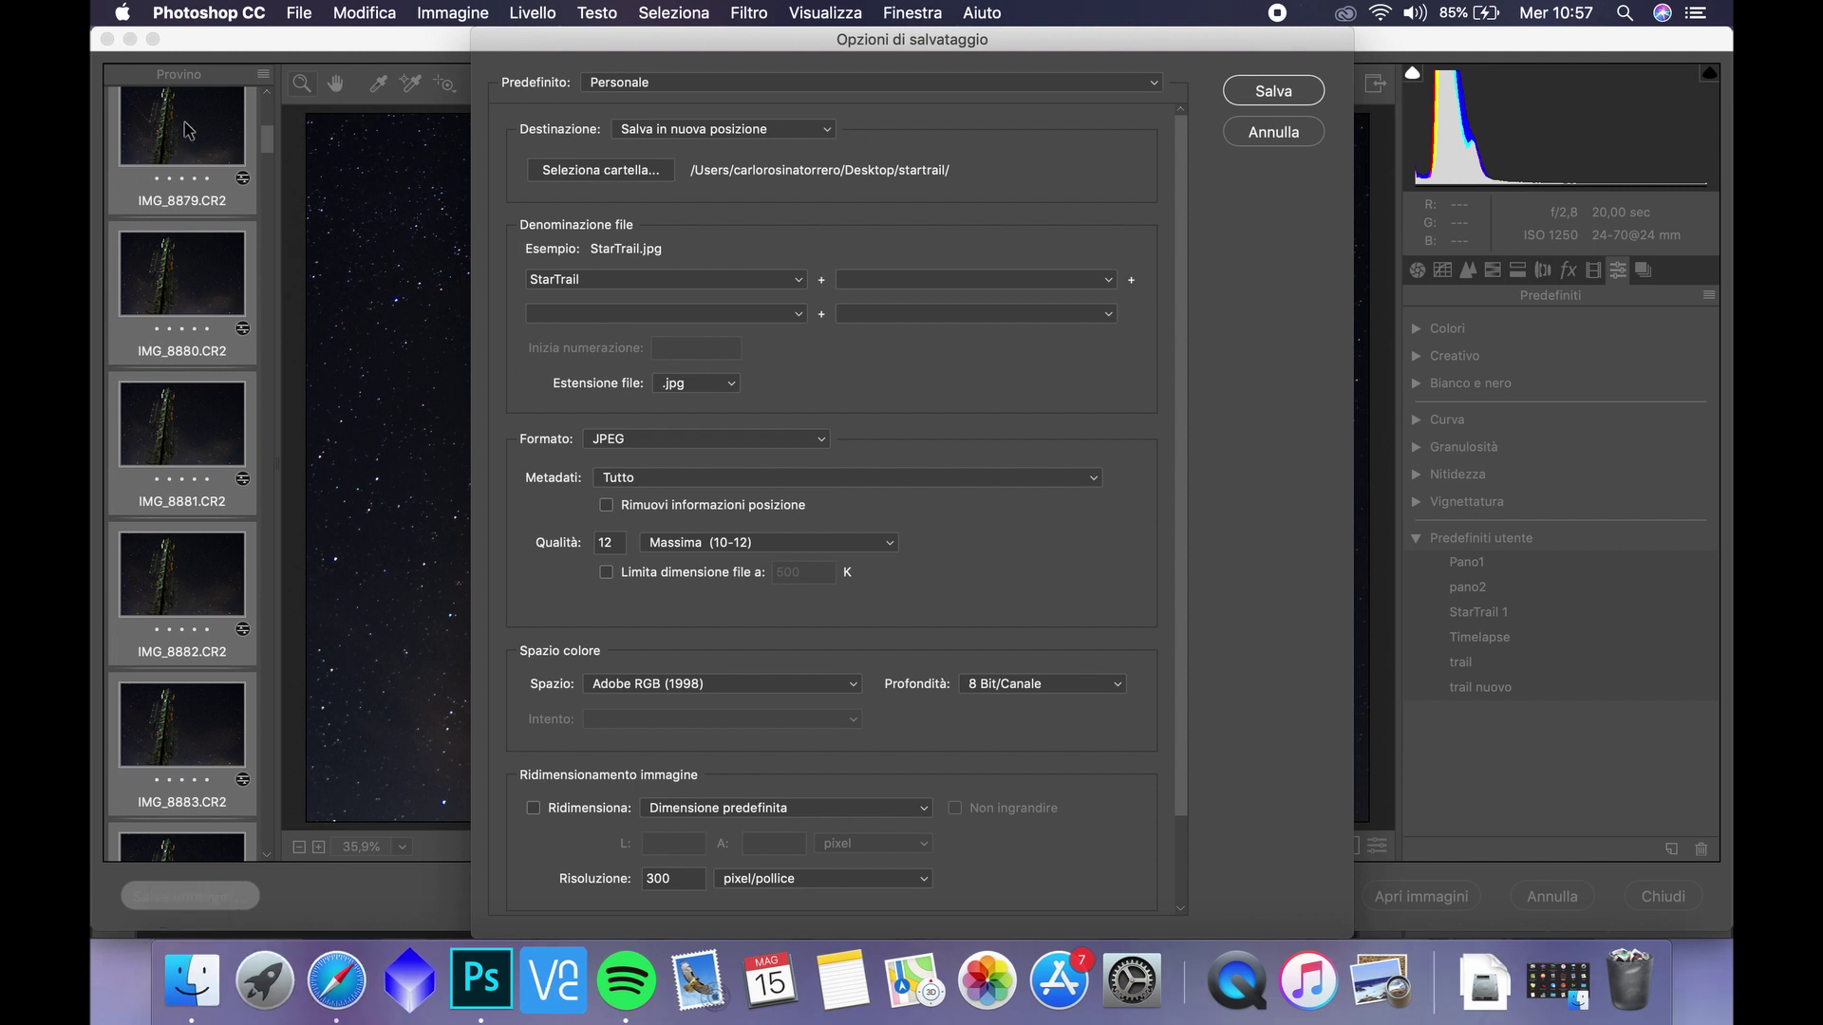
left_click(621, 171)
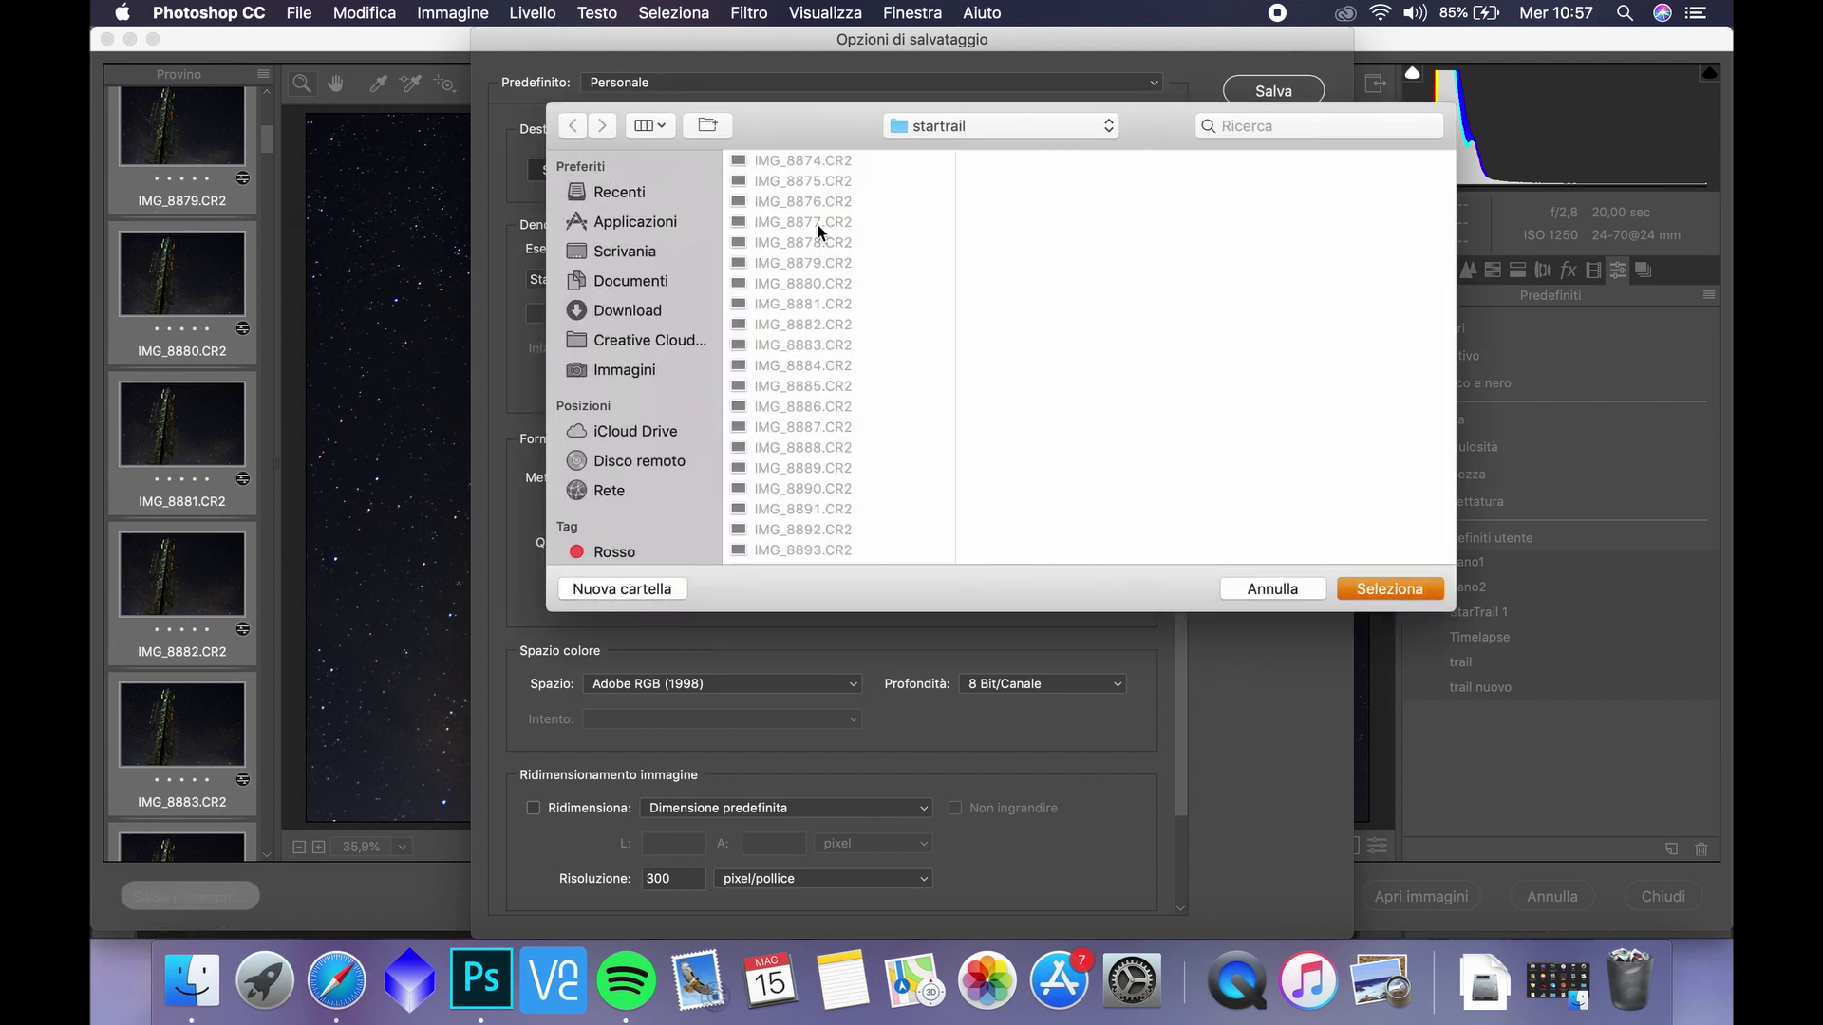
left_click(633, 252)
left_click(794, 180)
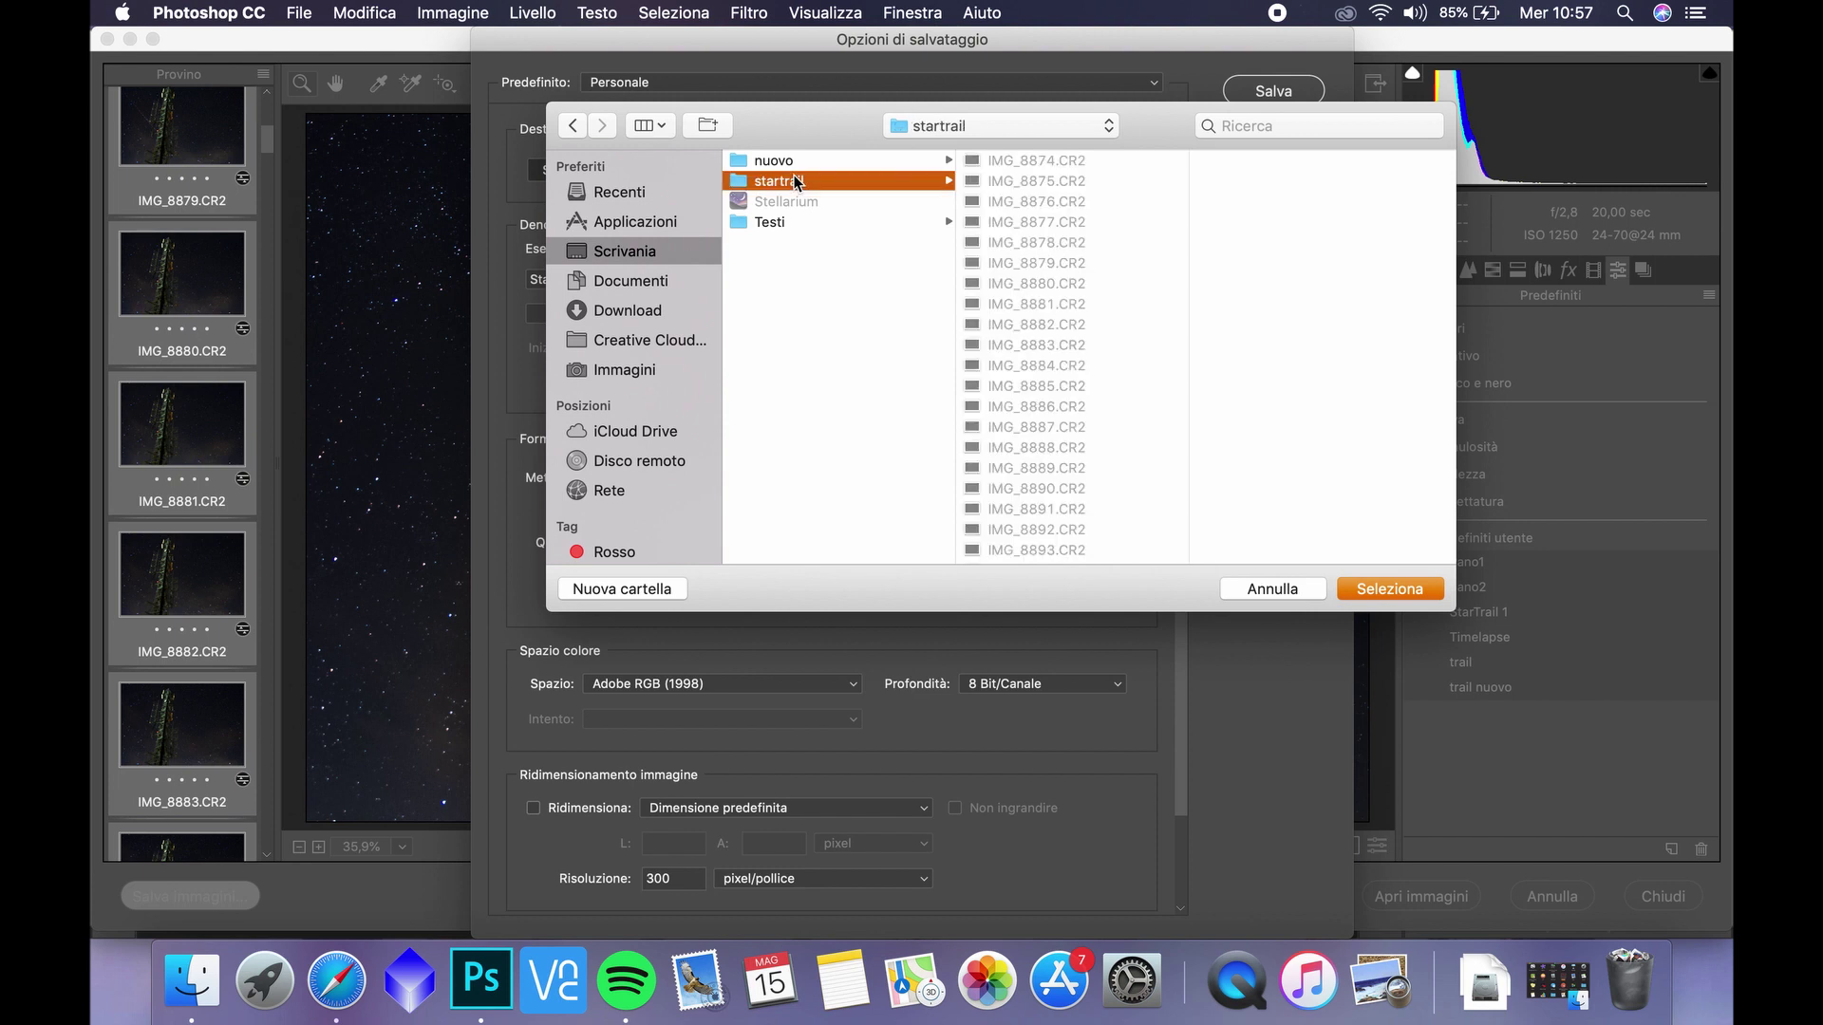
left_click(788, 160)
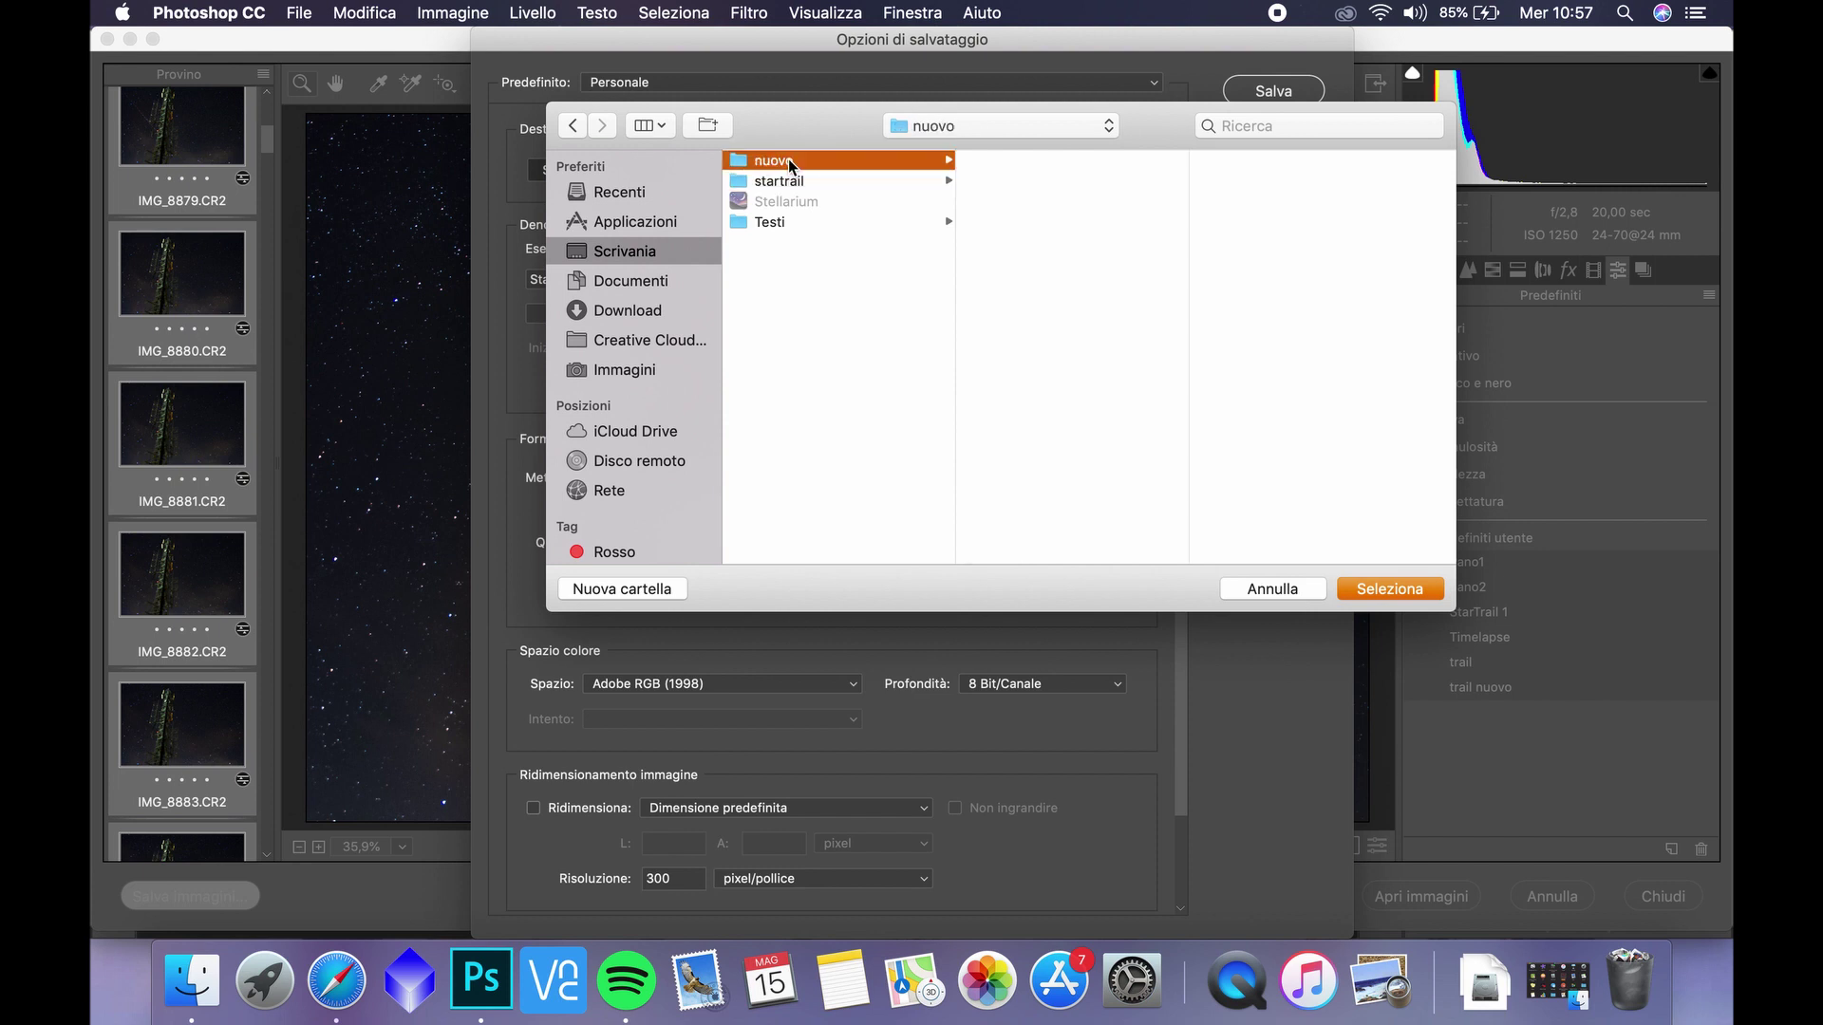
left_click(1386, 589)
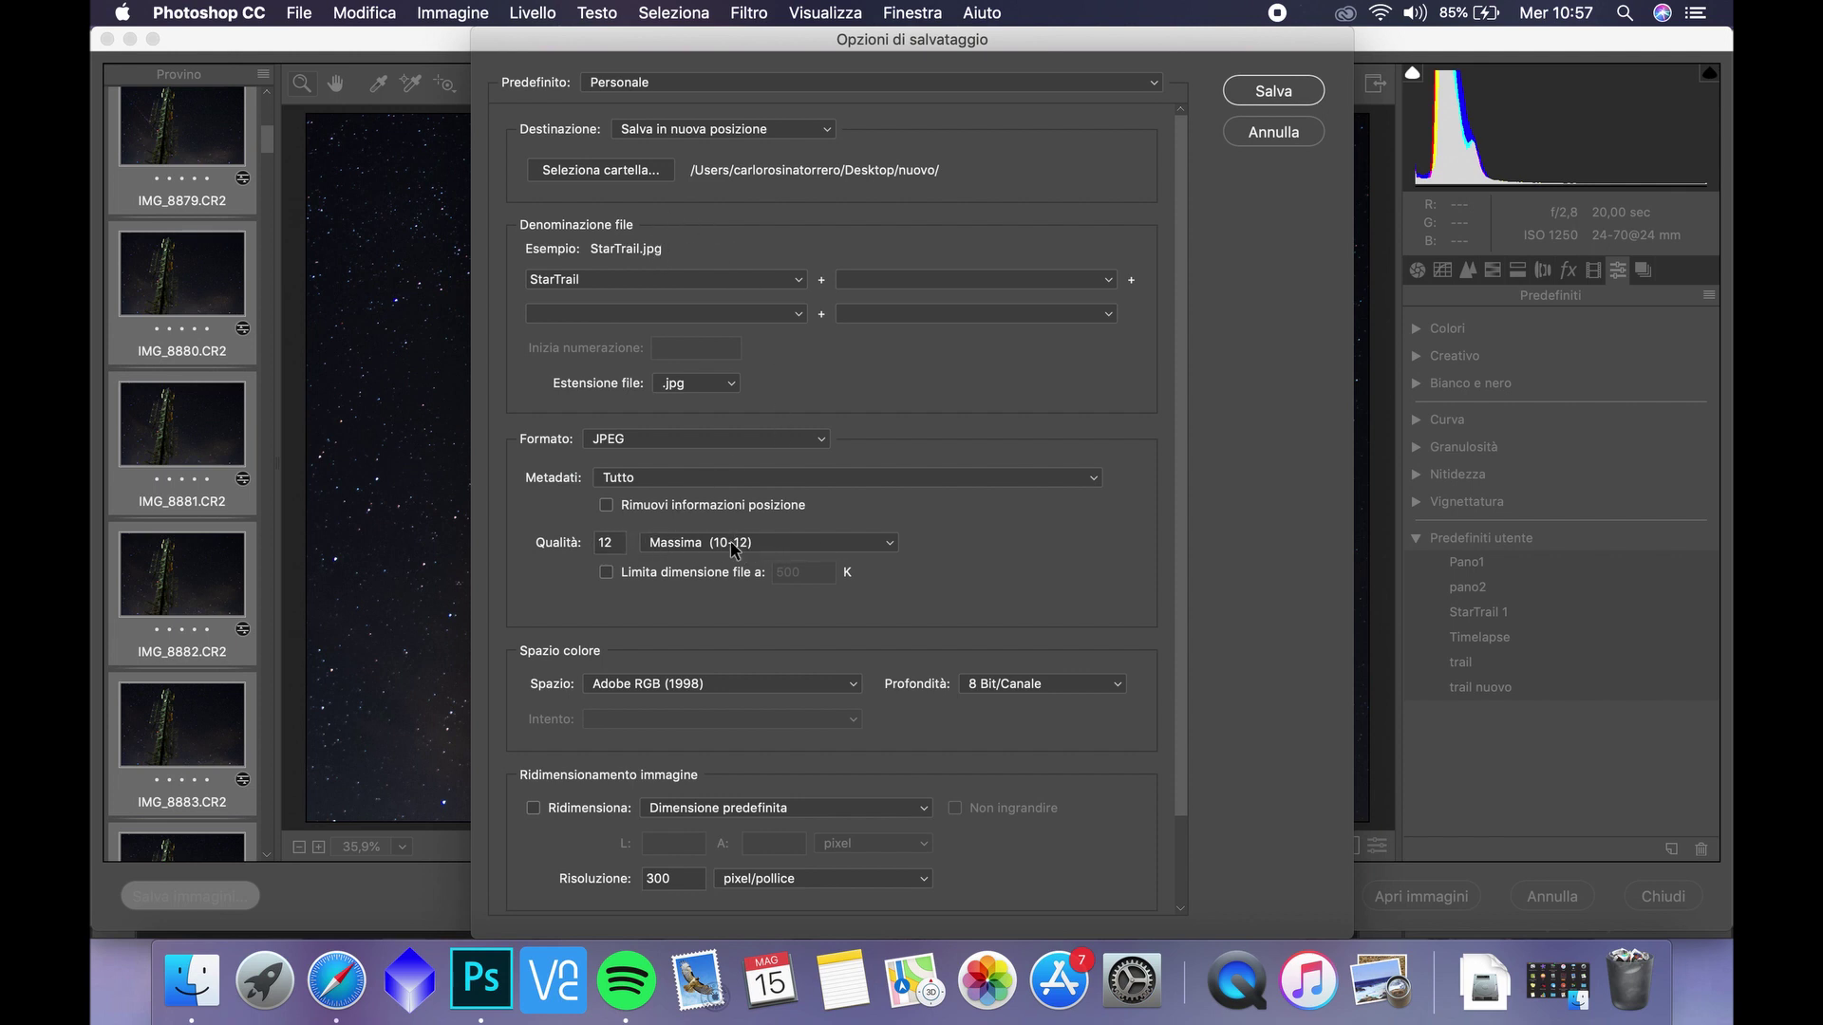
left_click(1299, 90)
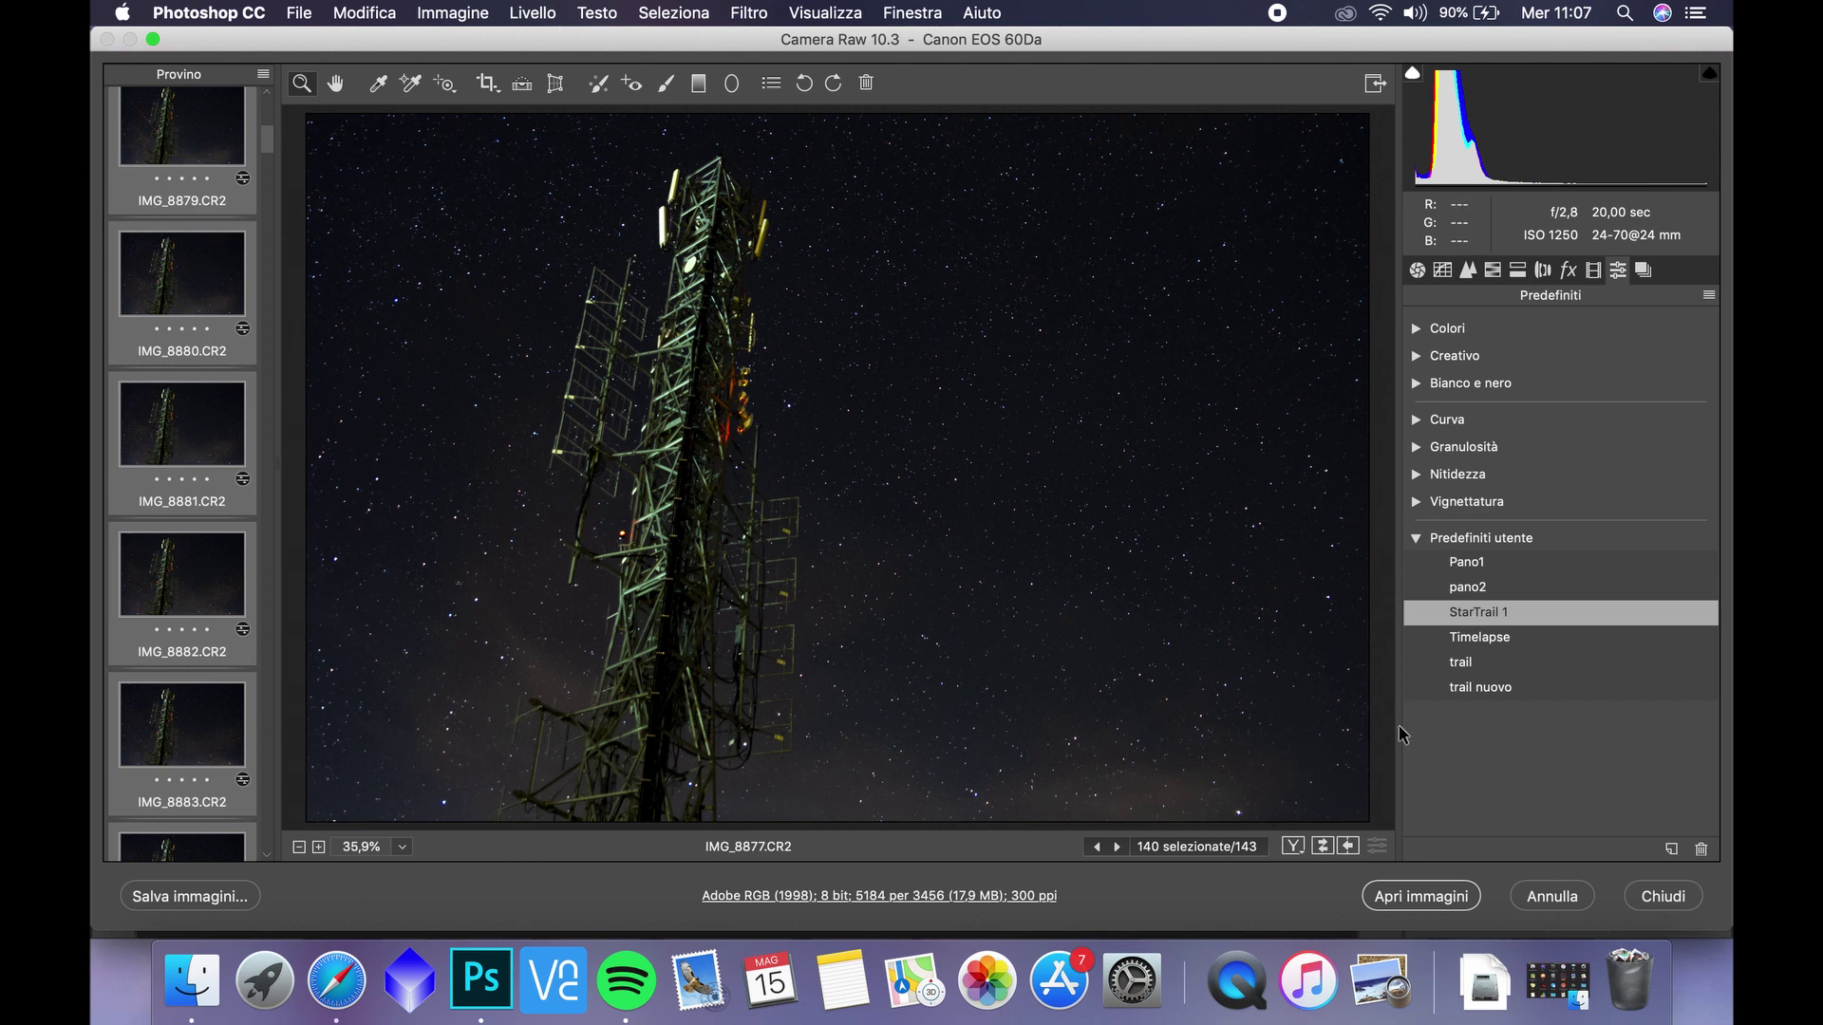
left_click(1671, 898)
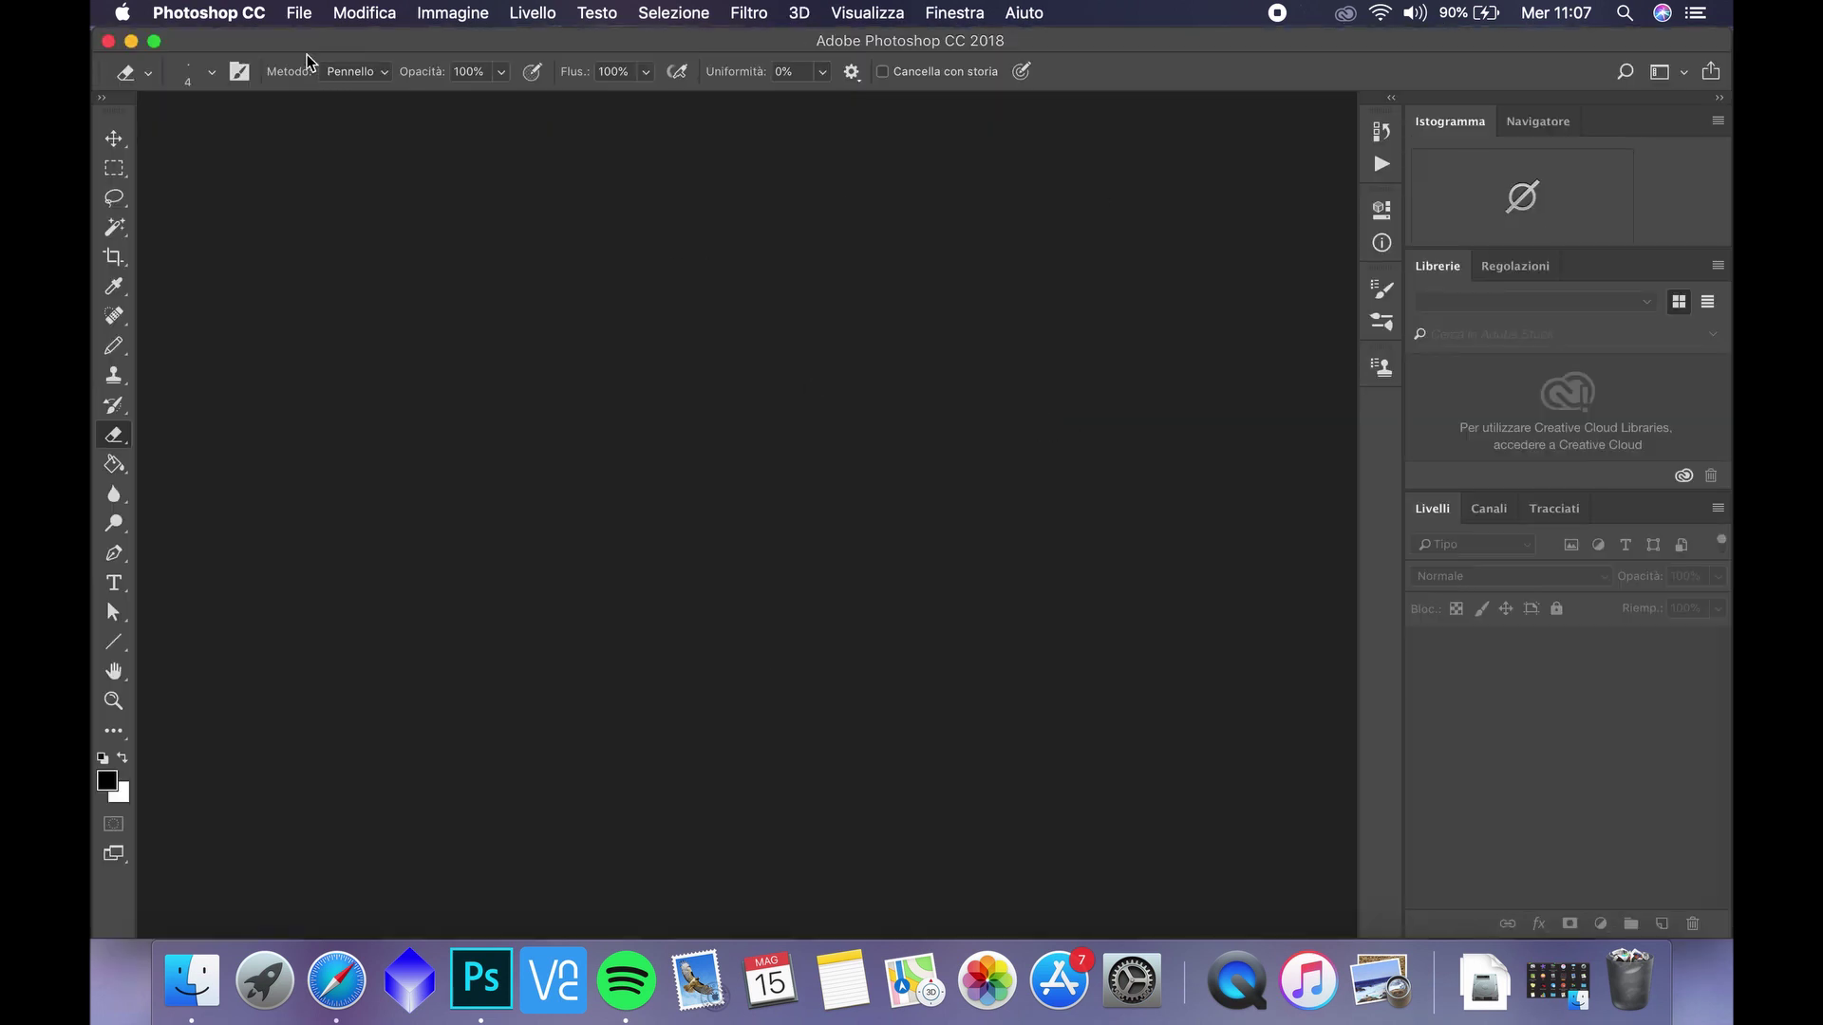
- Load all the StarTrail JPEGs from the desktop's nuovo folder as layers of one file stack, without automatic alignment or smart object conversion
left_click(300, 17)
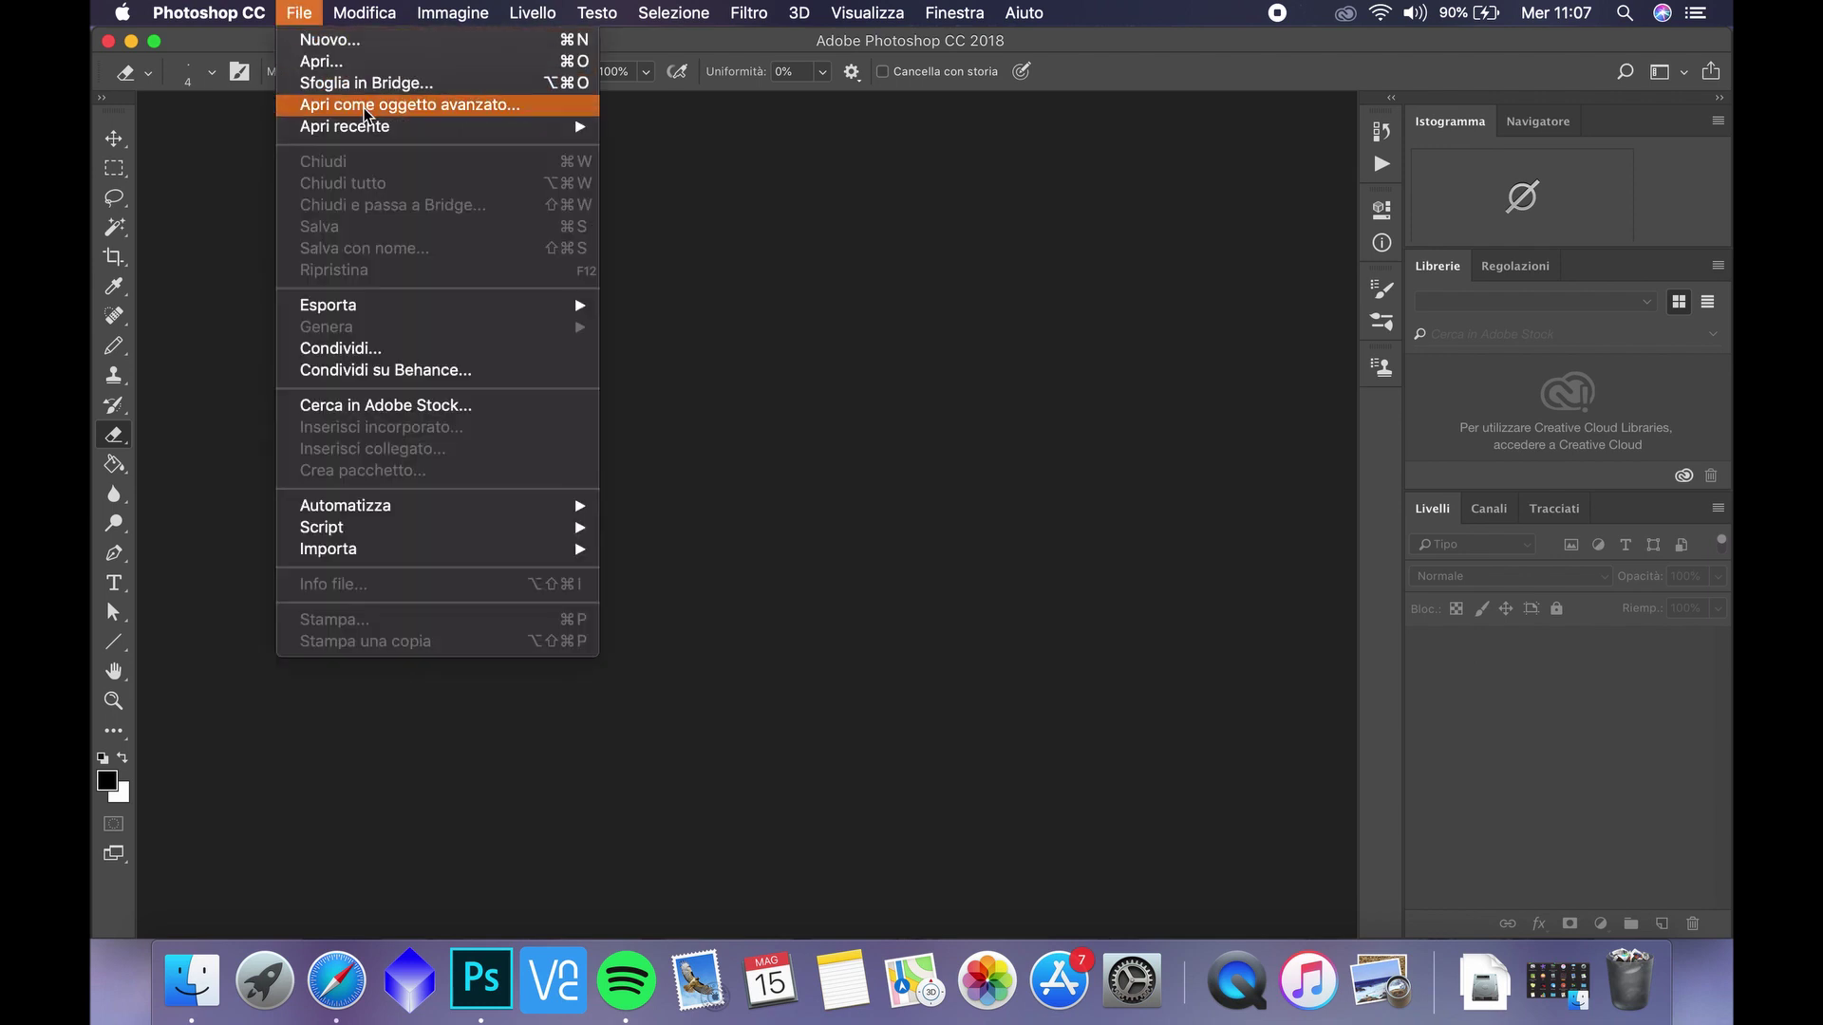
left_click(1329, 360)
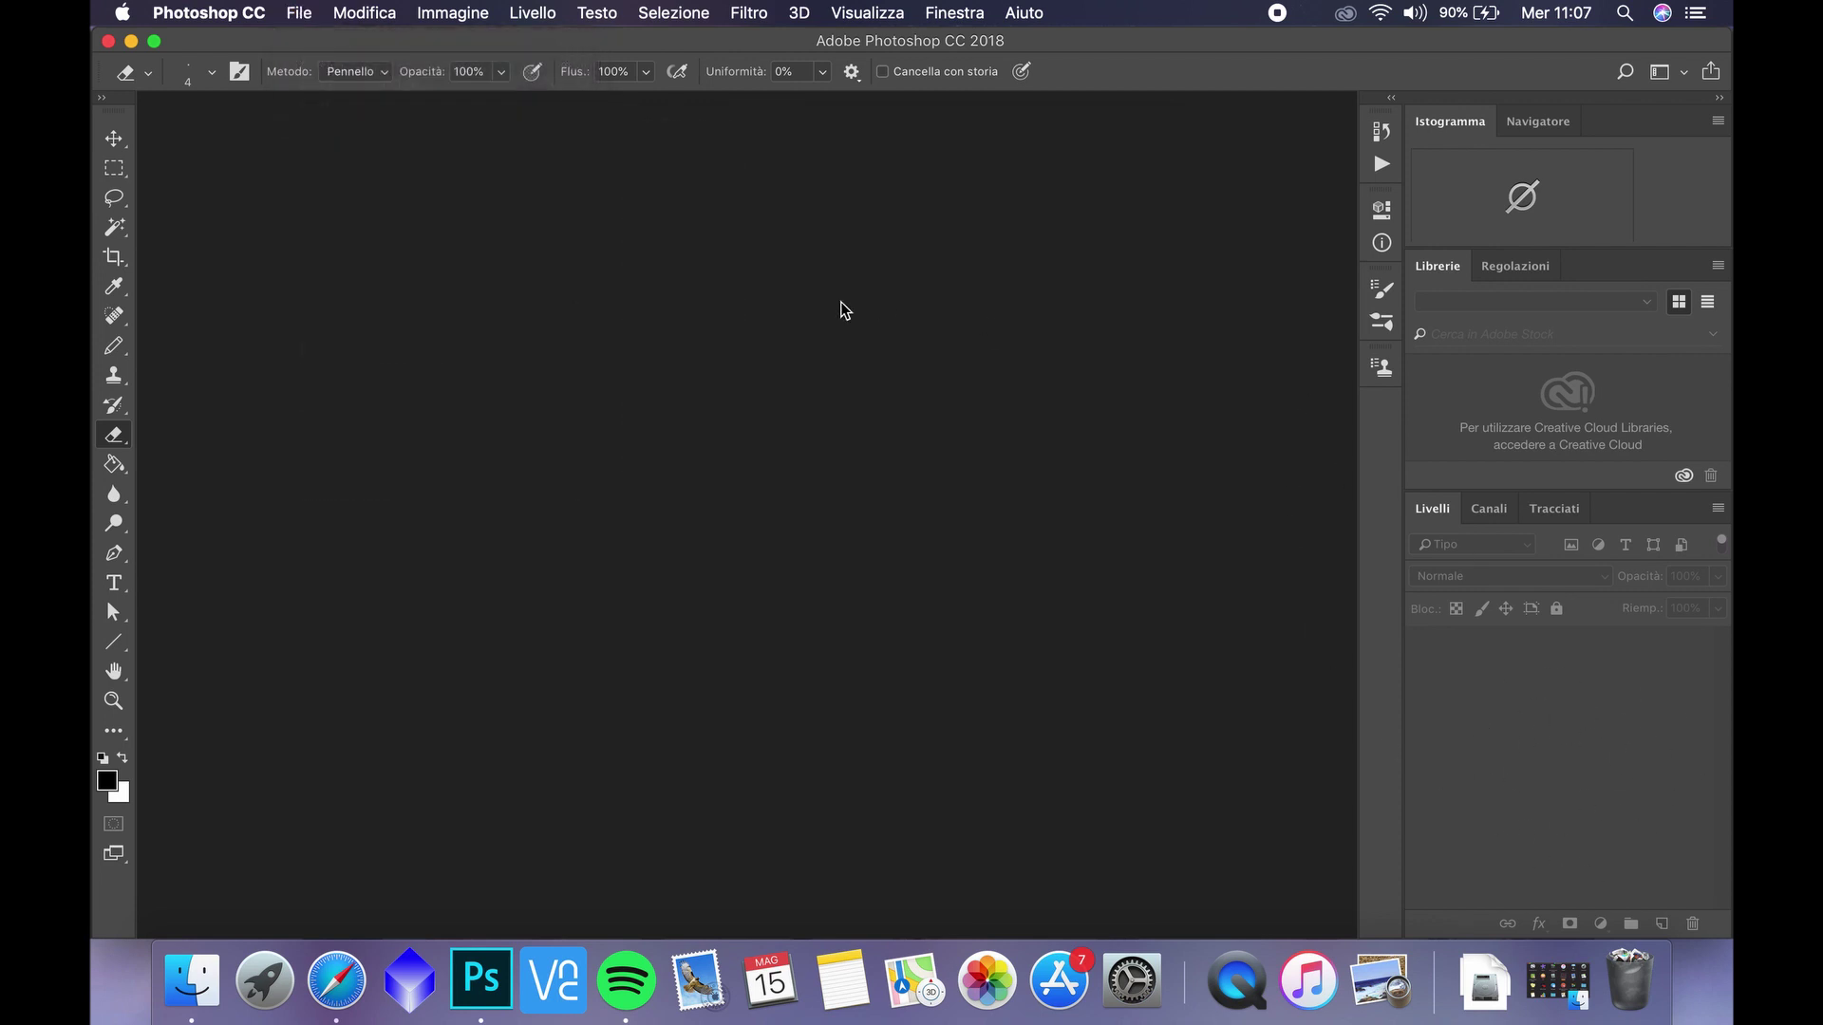
left_click(305, 20)
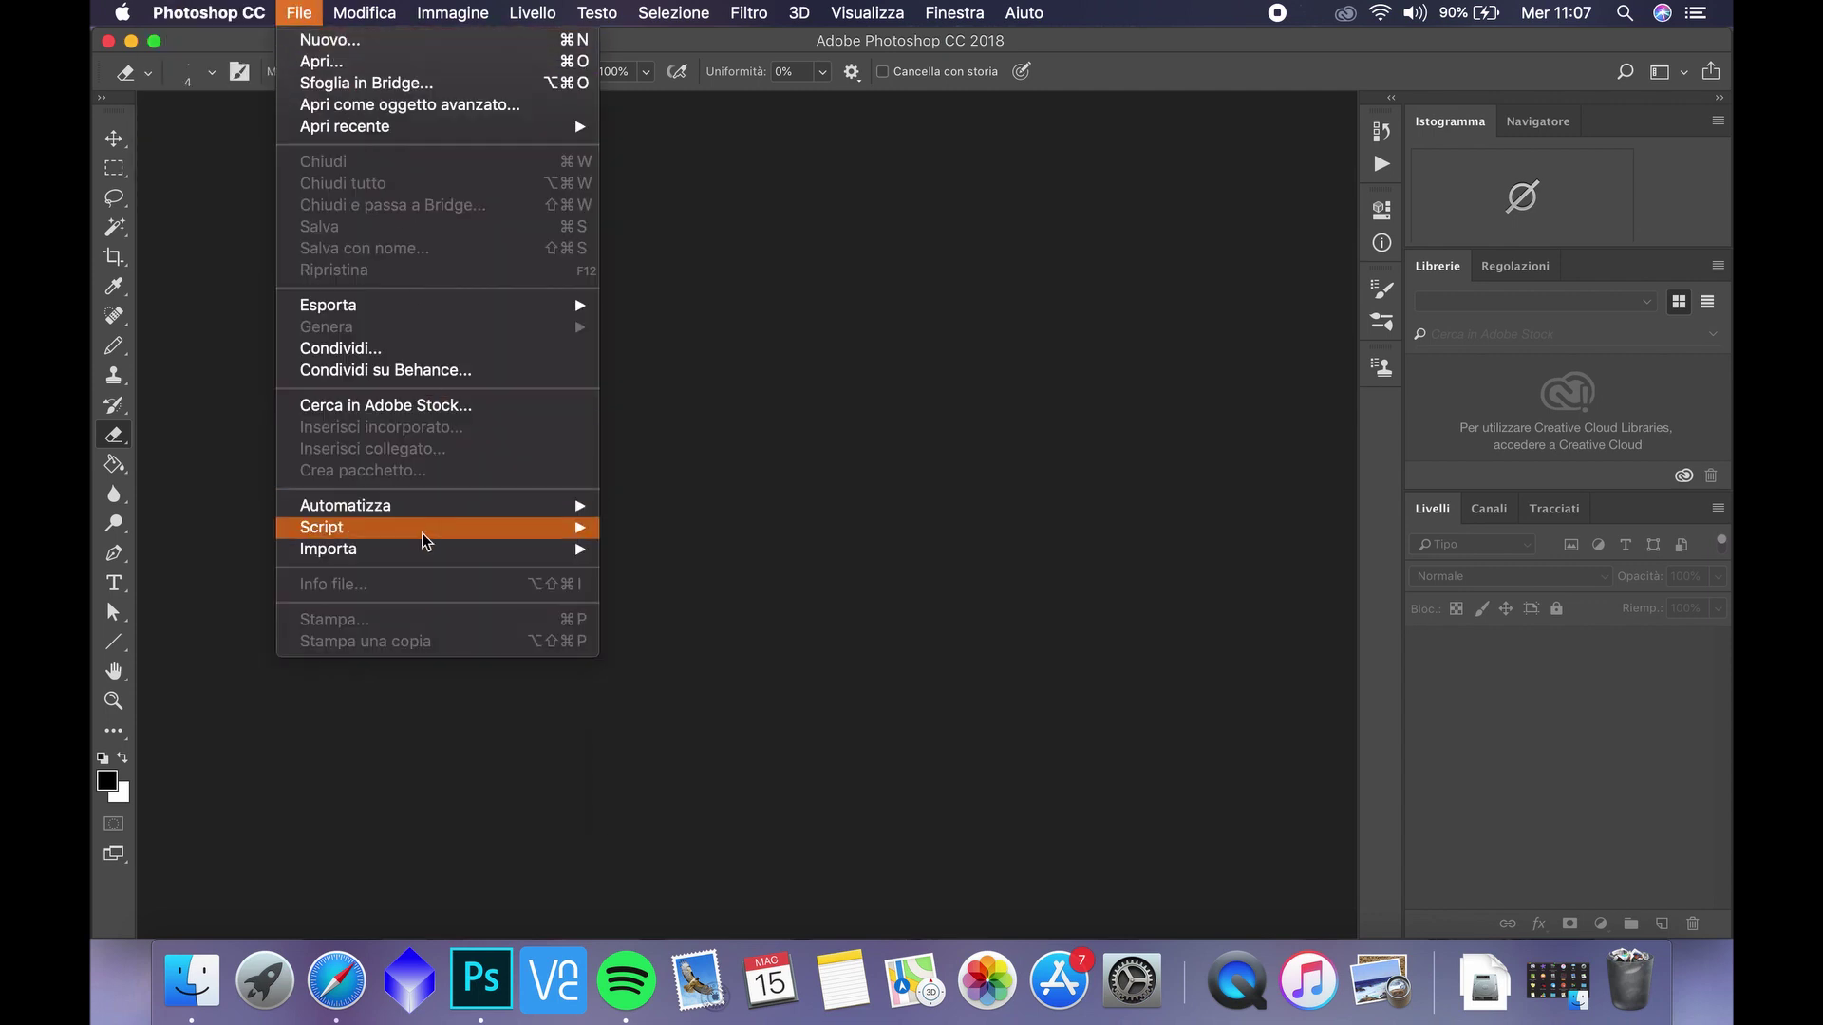
mouse_move(423, 552)
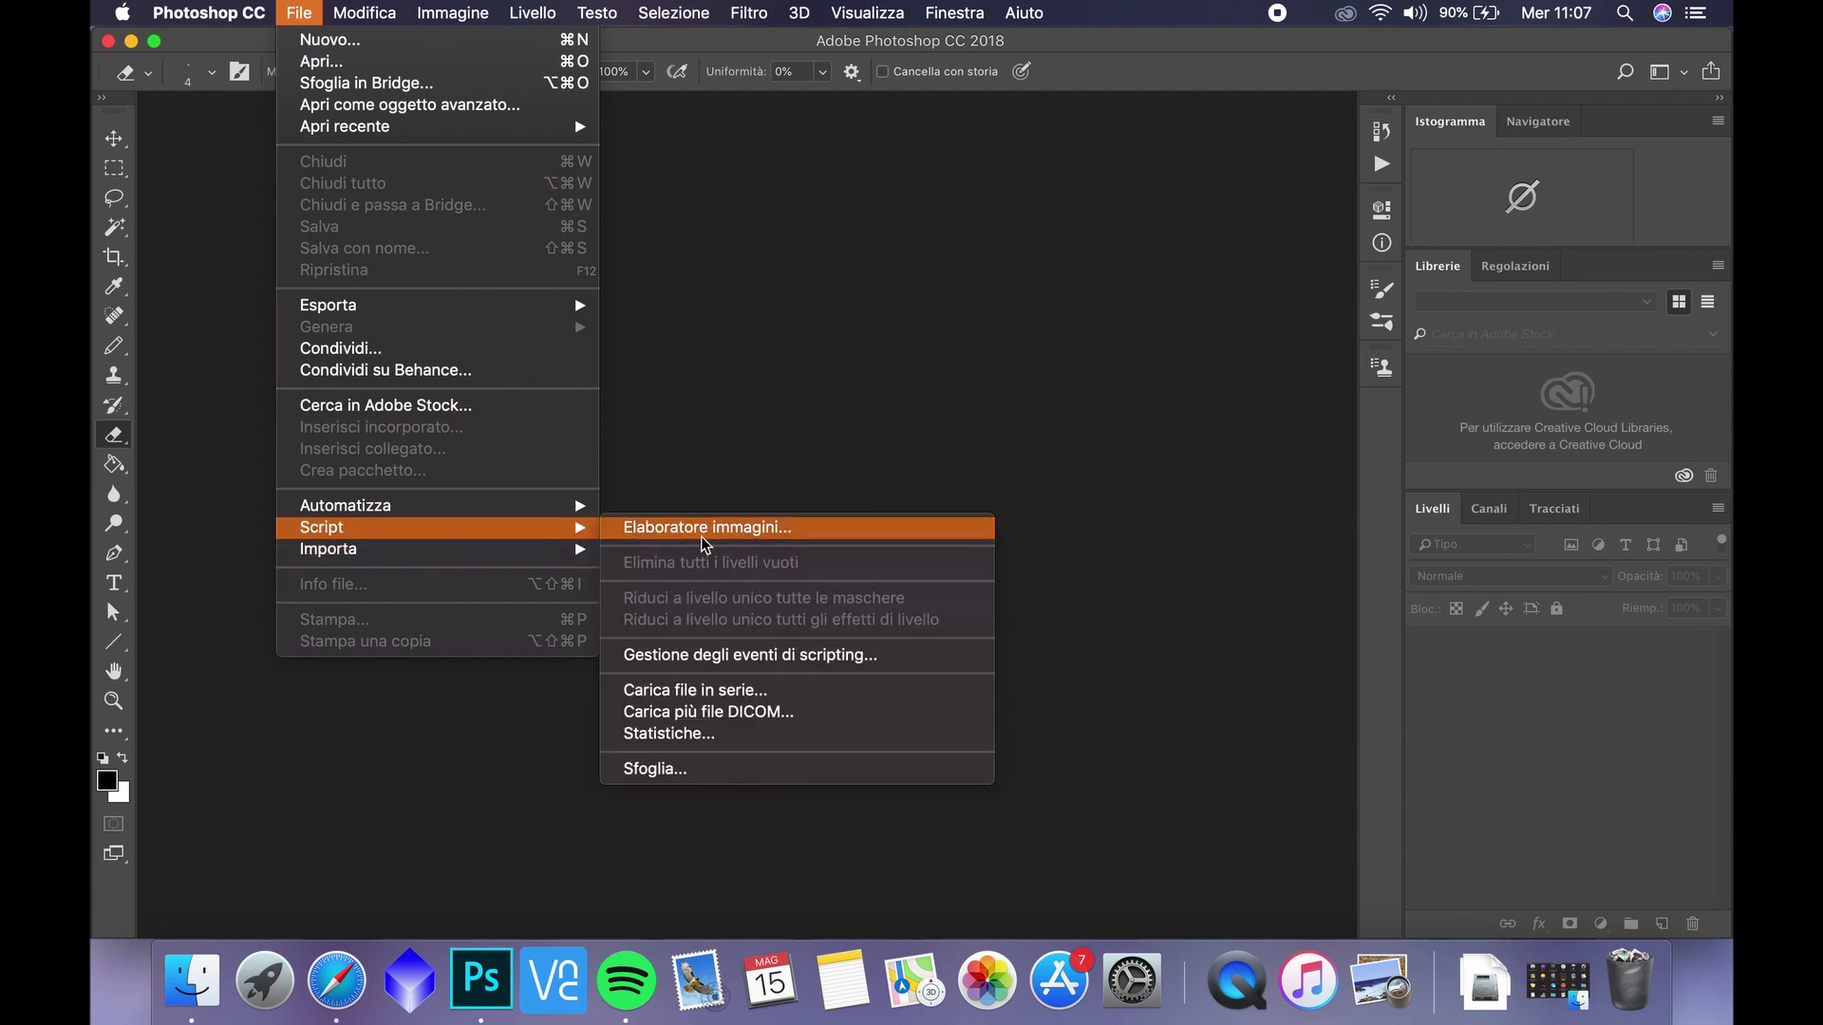
left_click(771, 690)
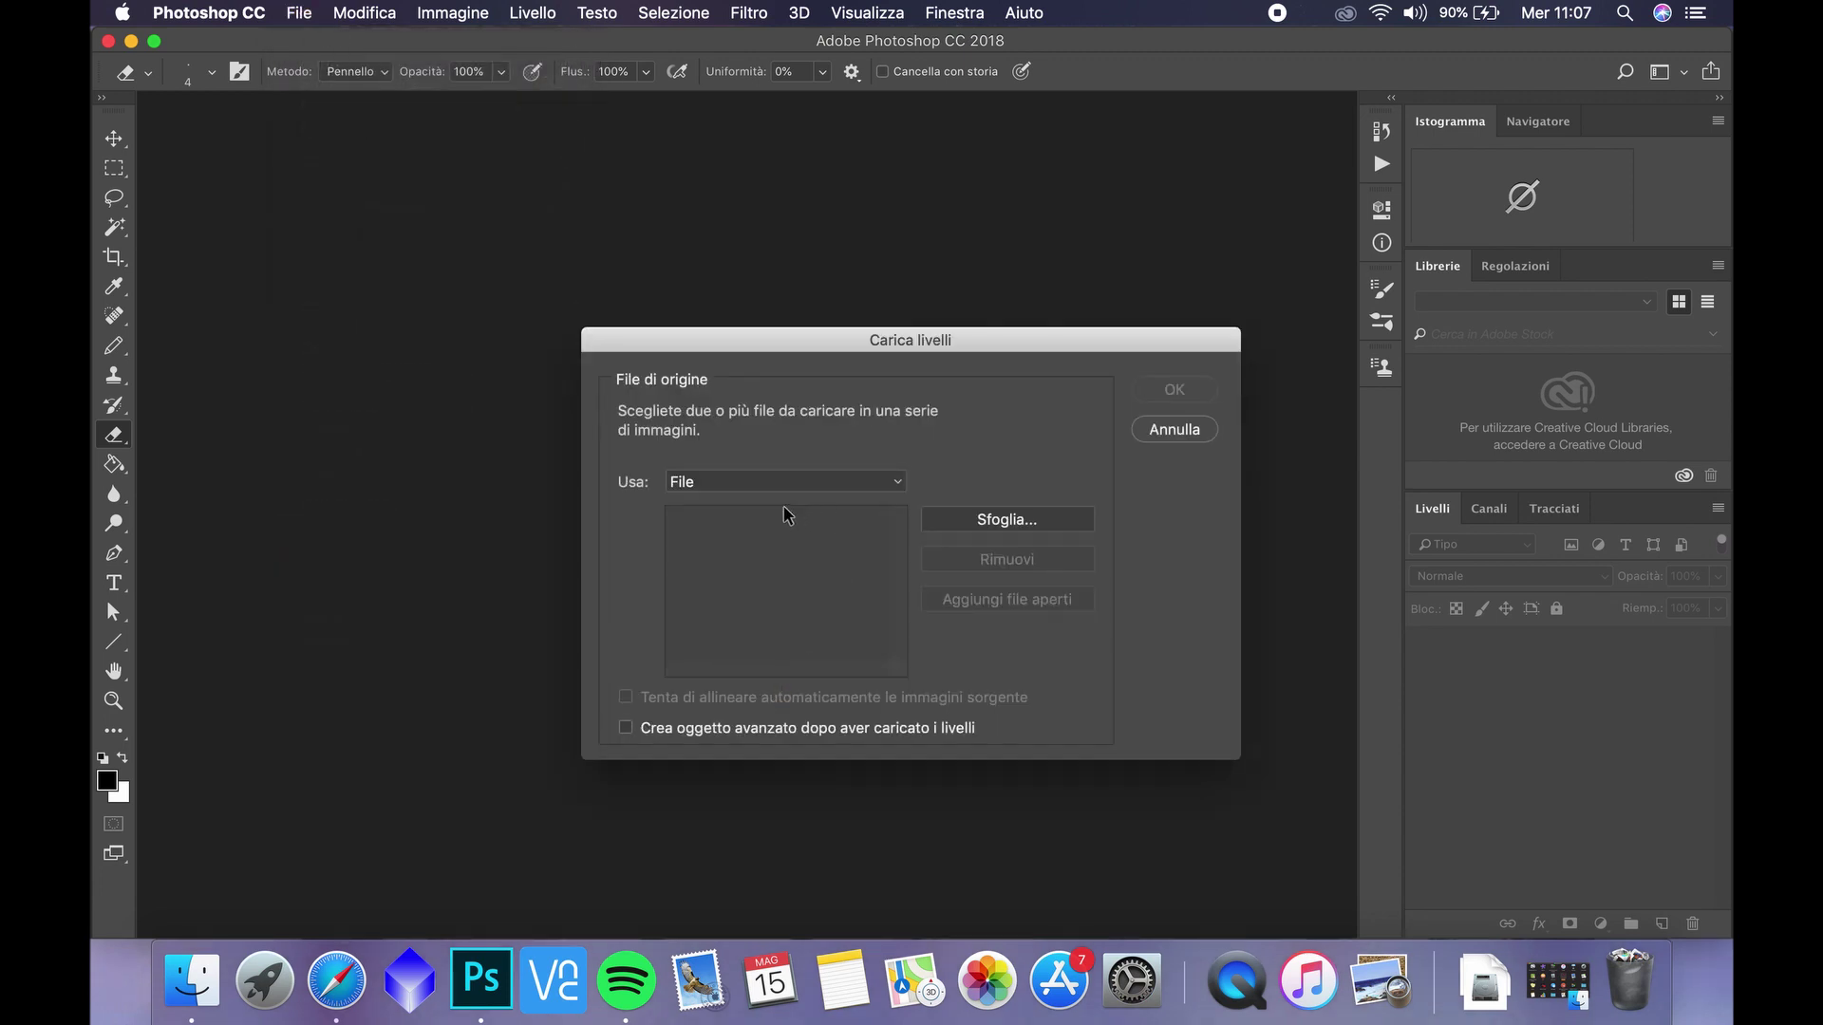
left_click(1031, 518)
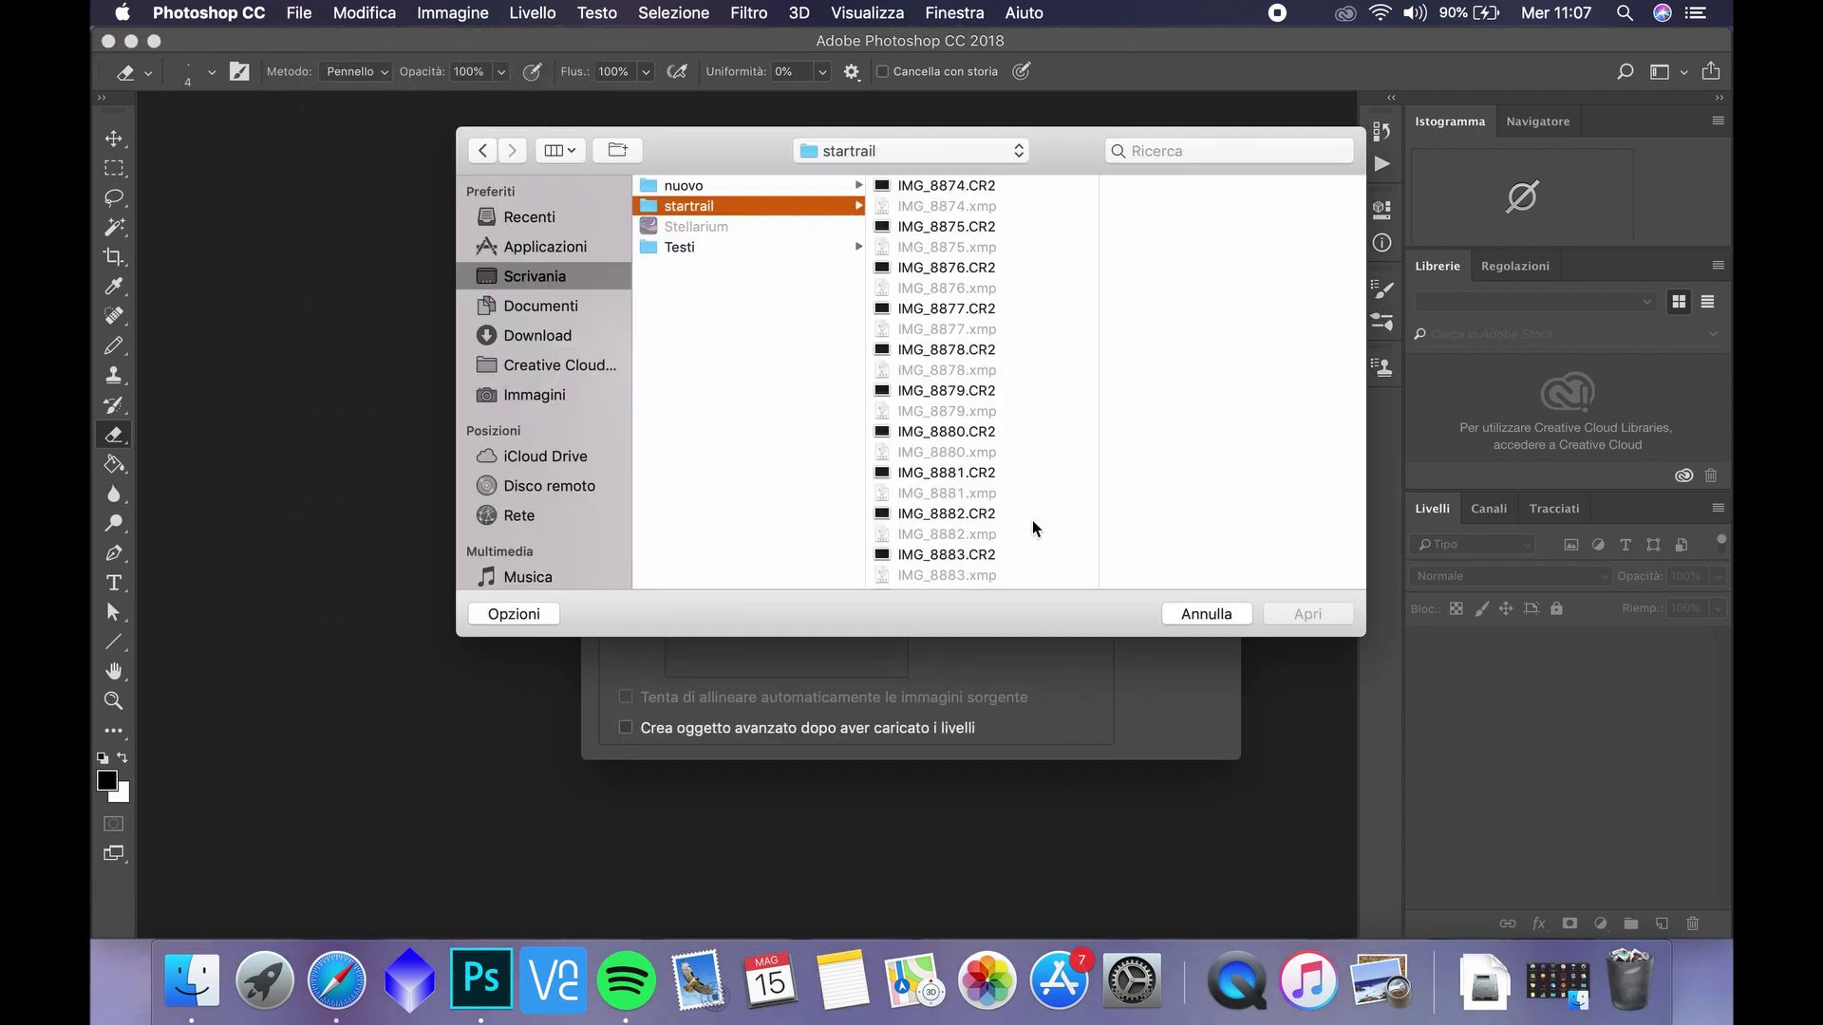
left_click(710, 179)
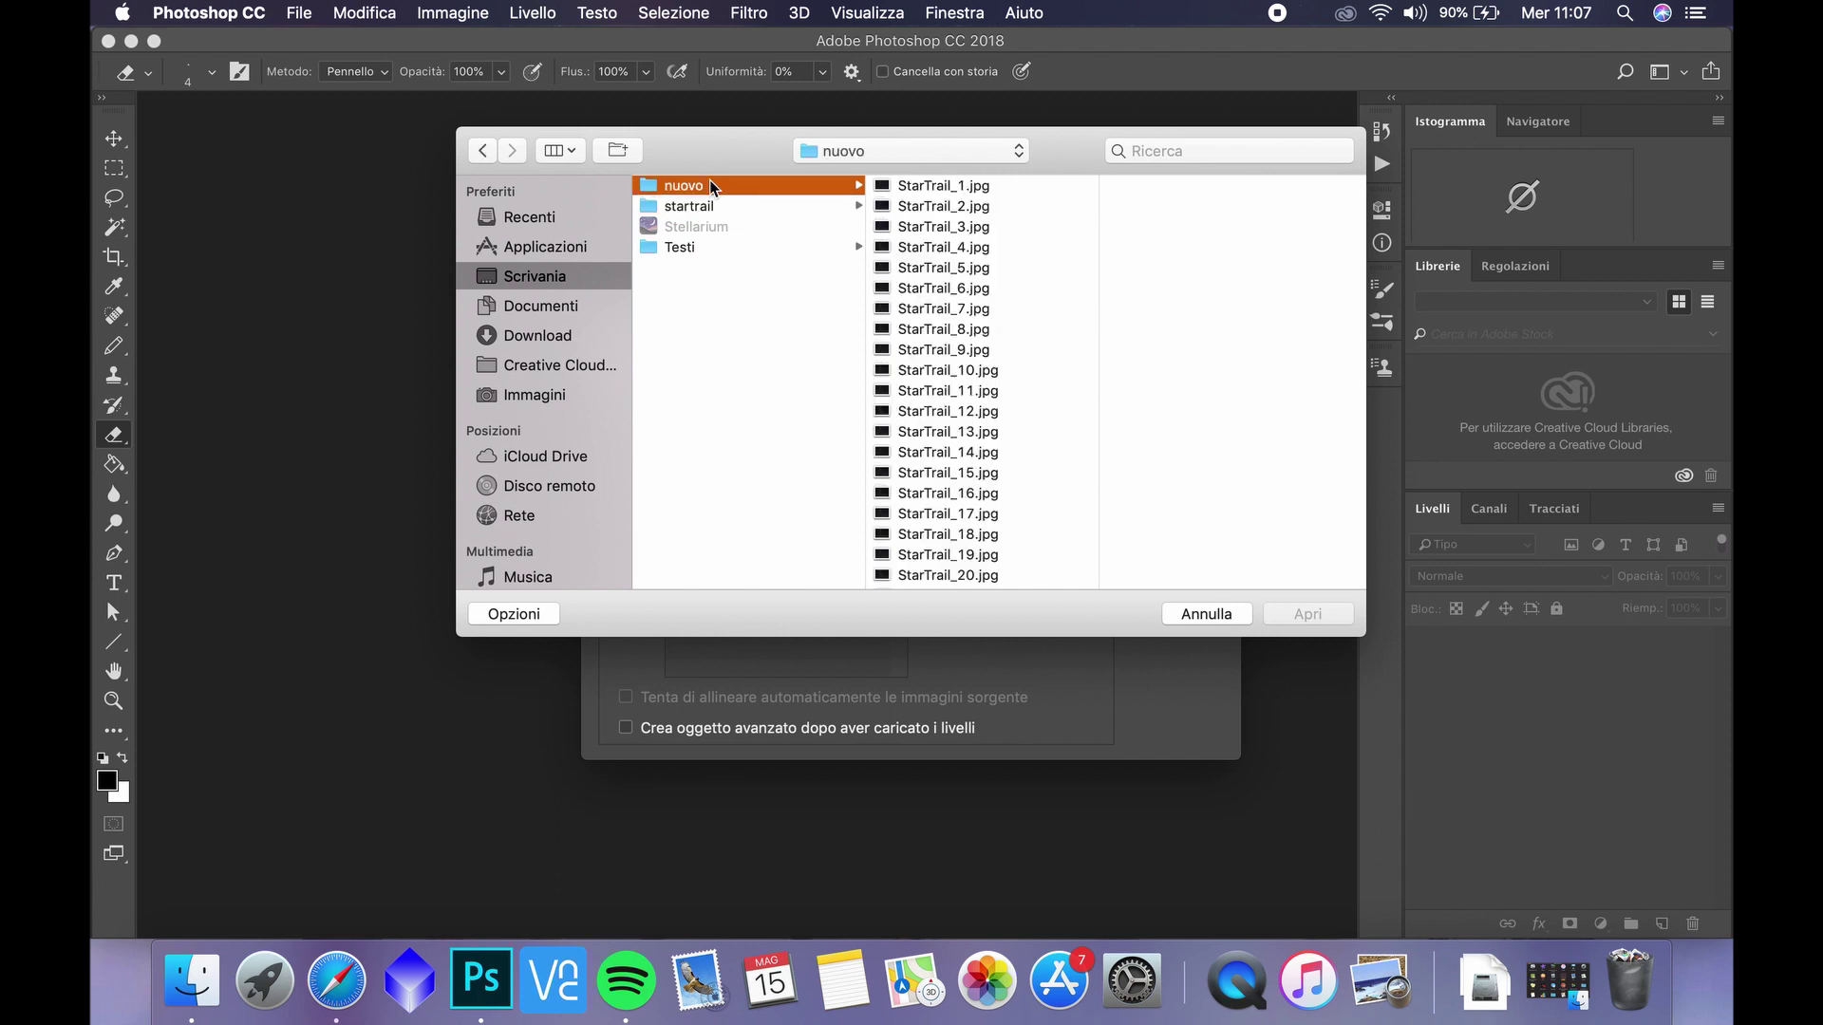
left_click(930, 186)
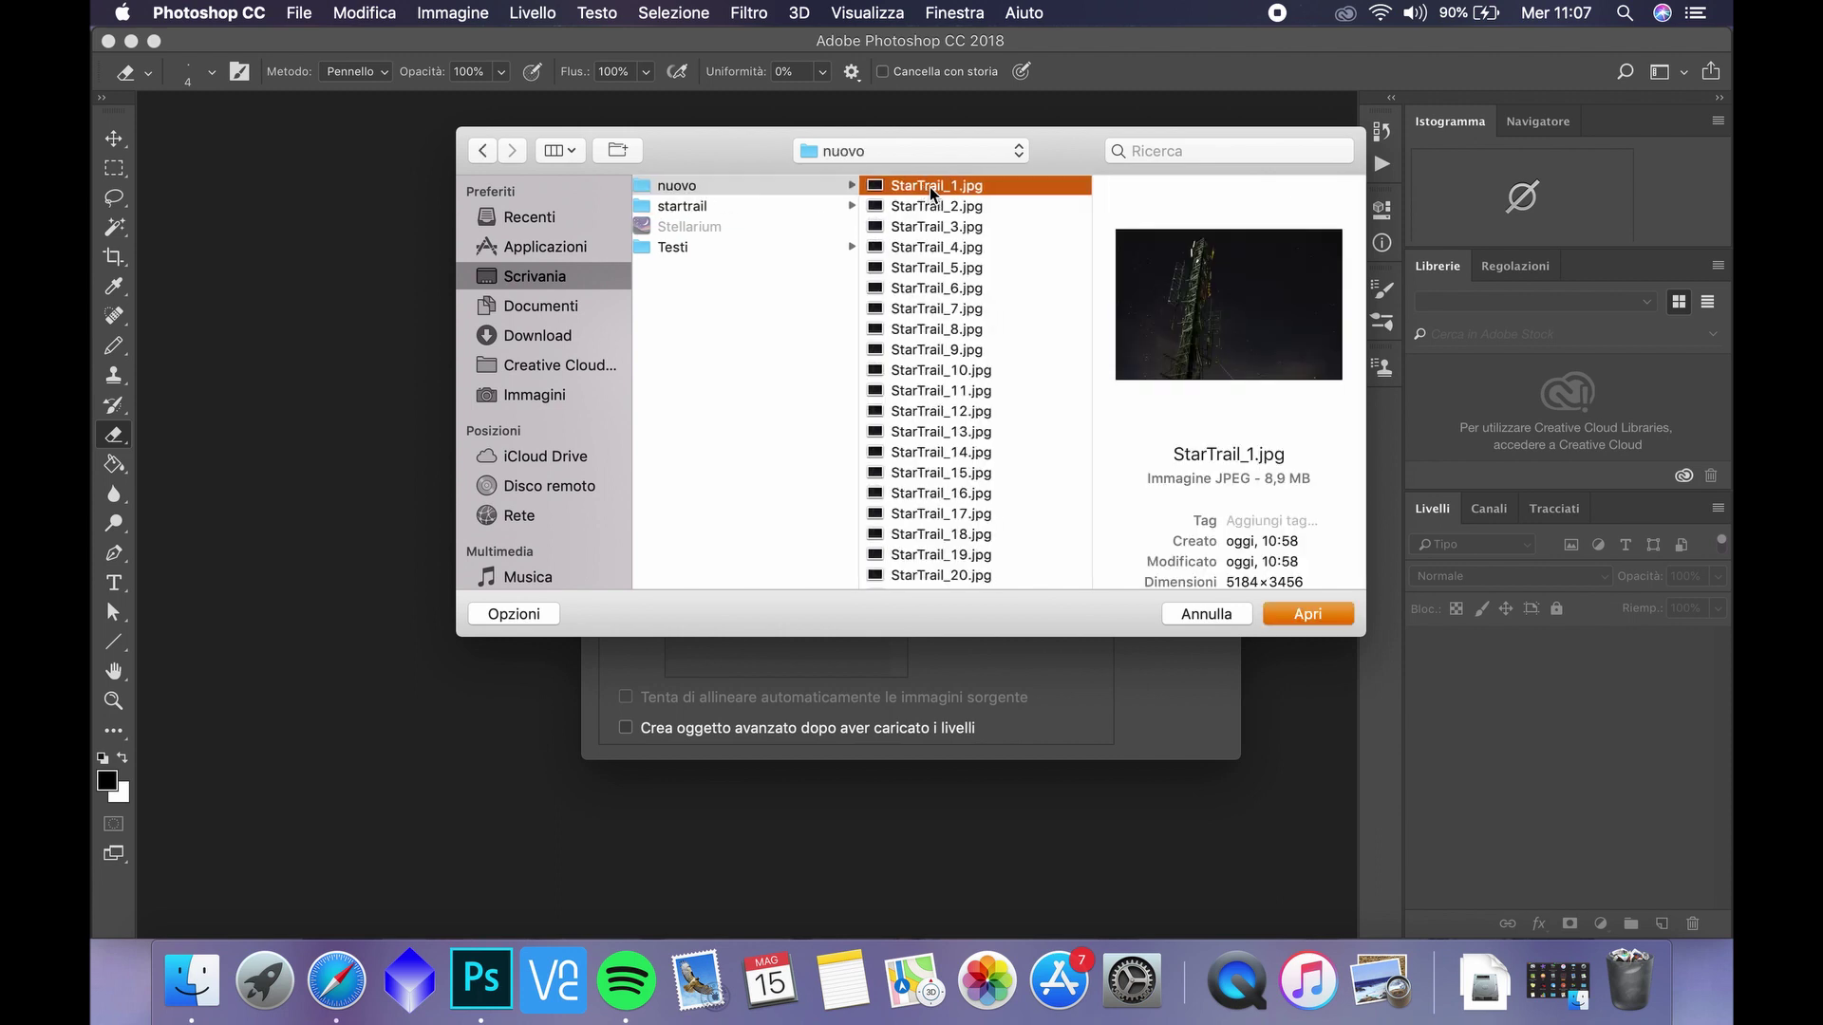
scroll(949, 446, "down", 15)
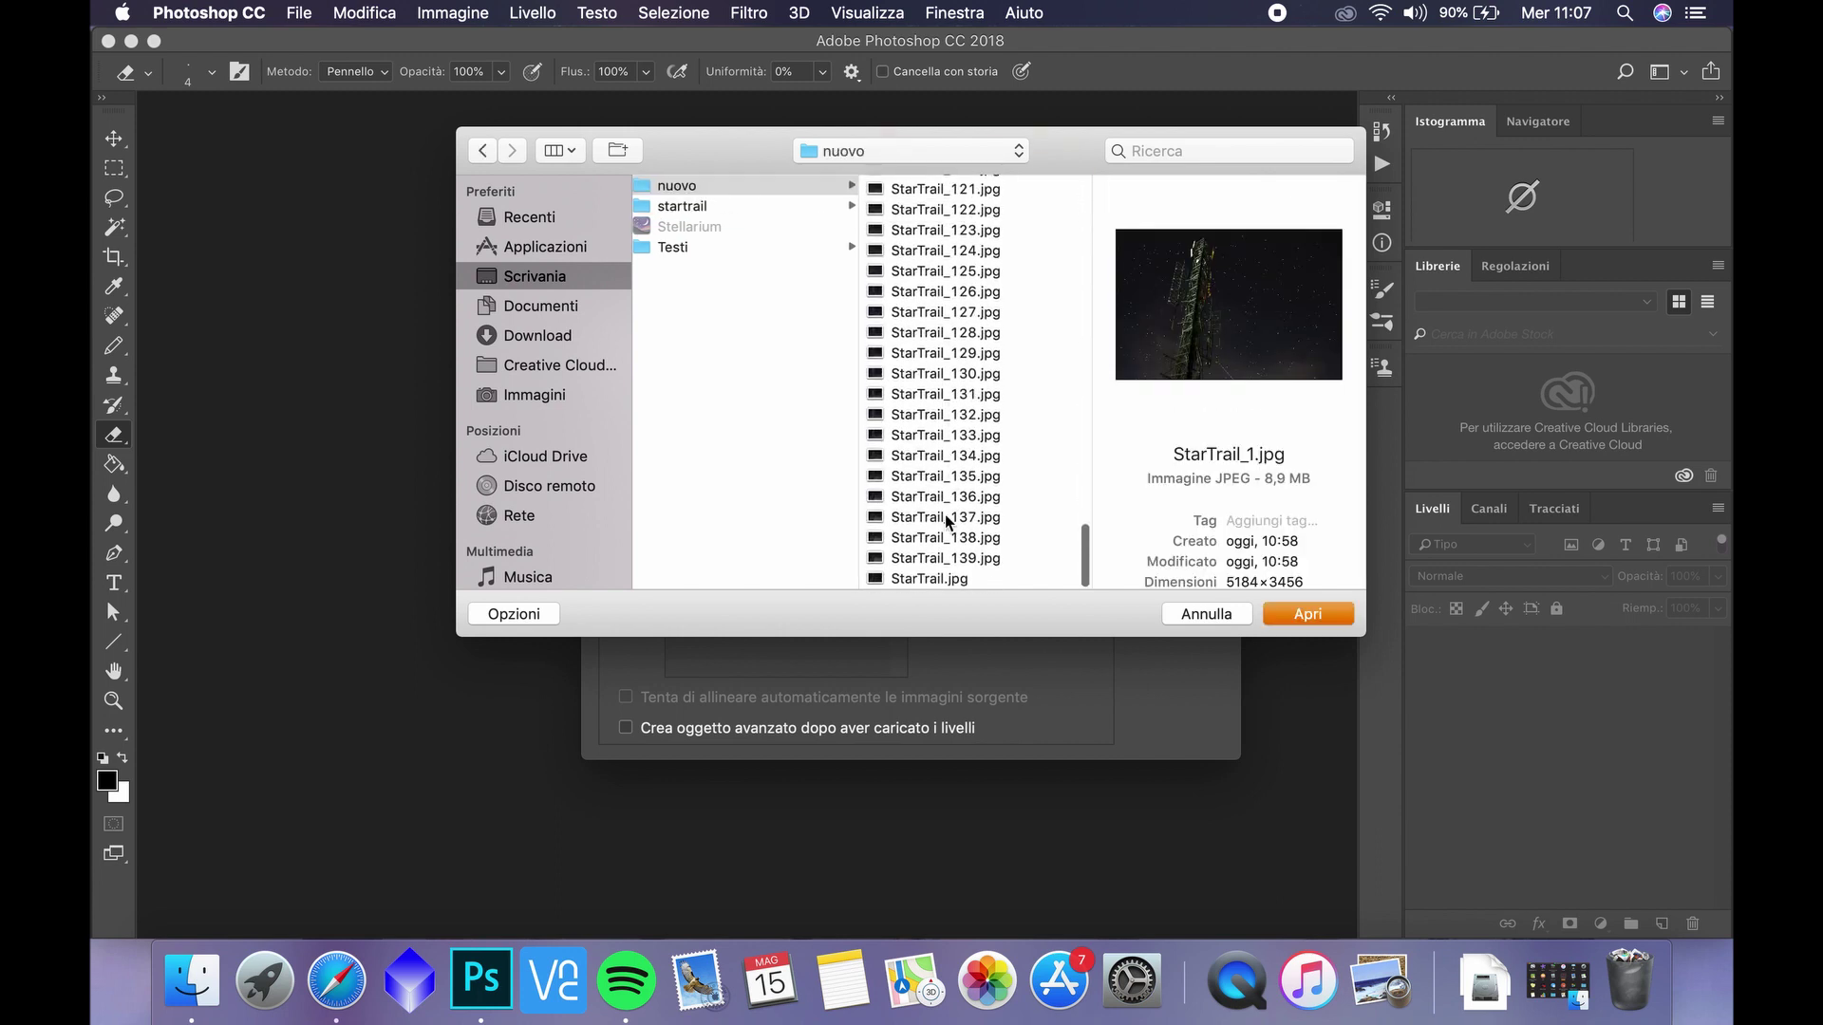
left_click(940, 580, "shift")
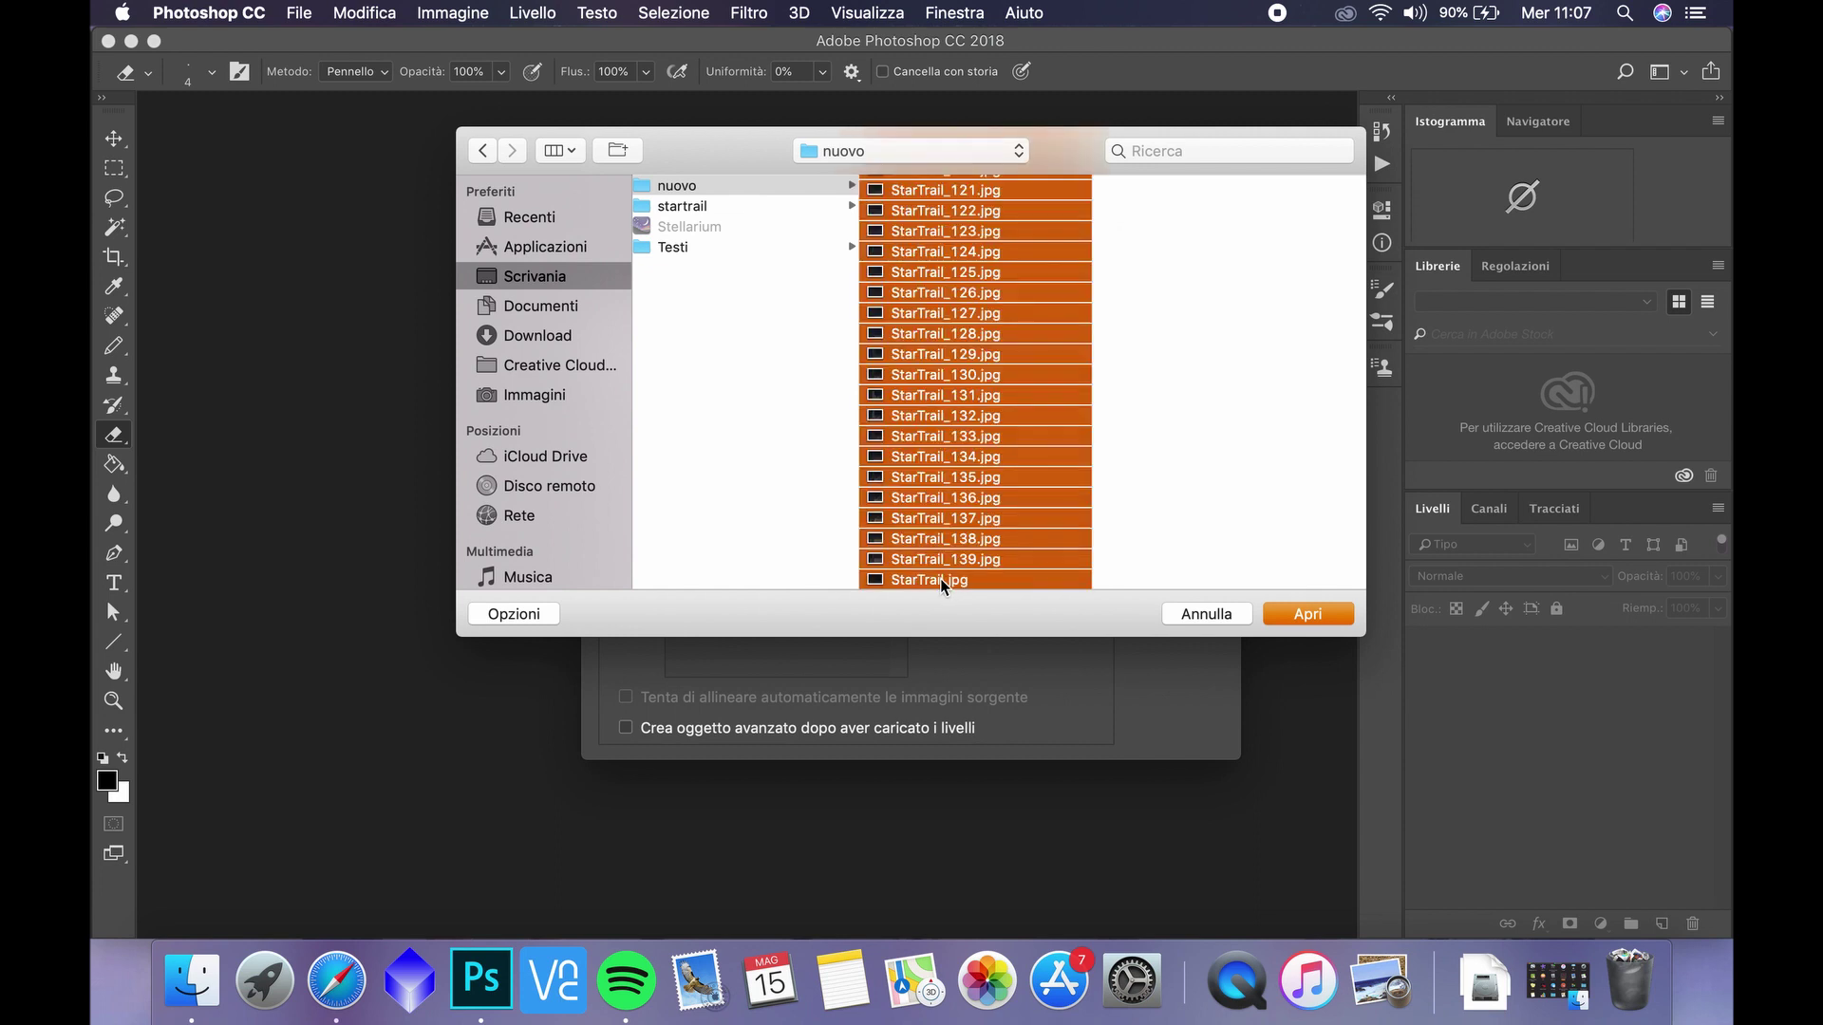
left_click(1316, 619)
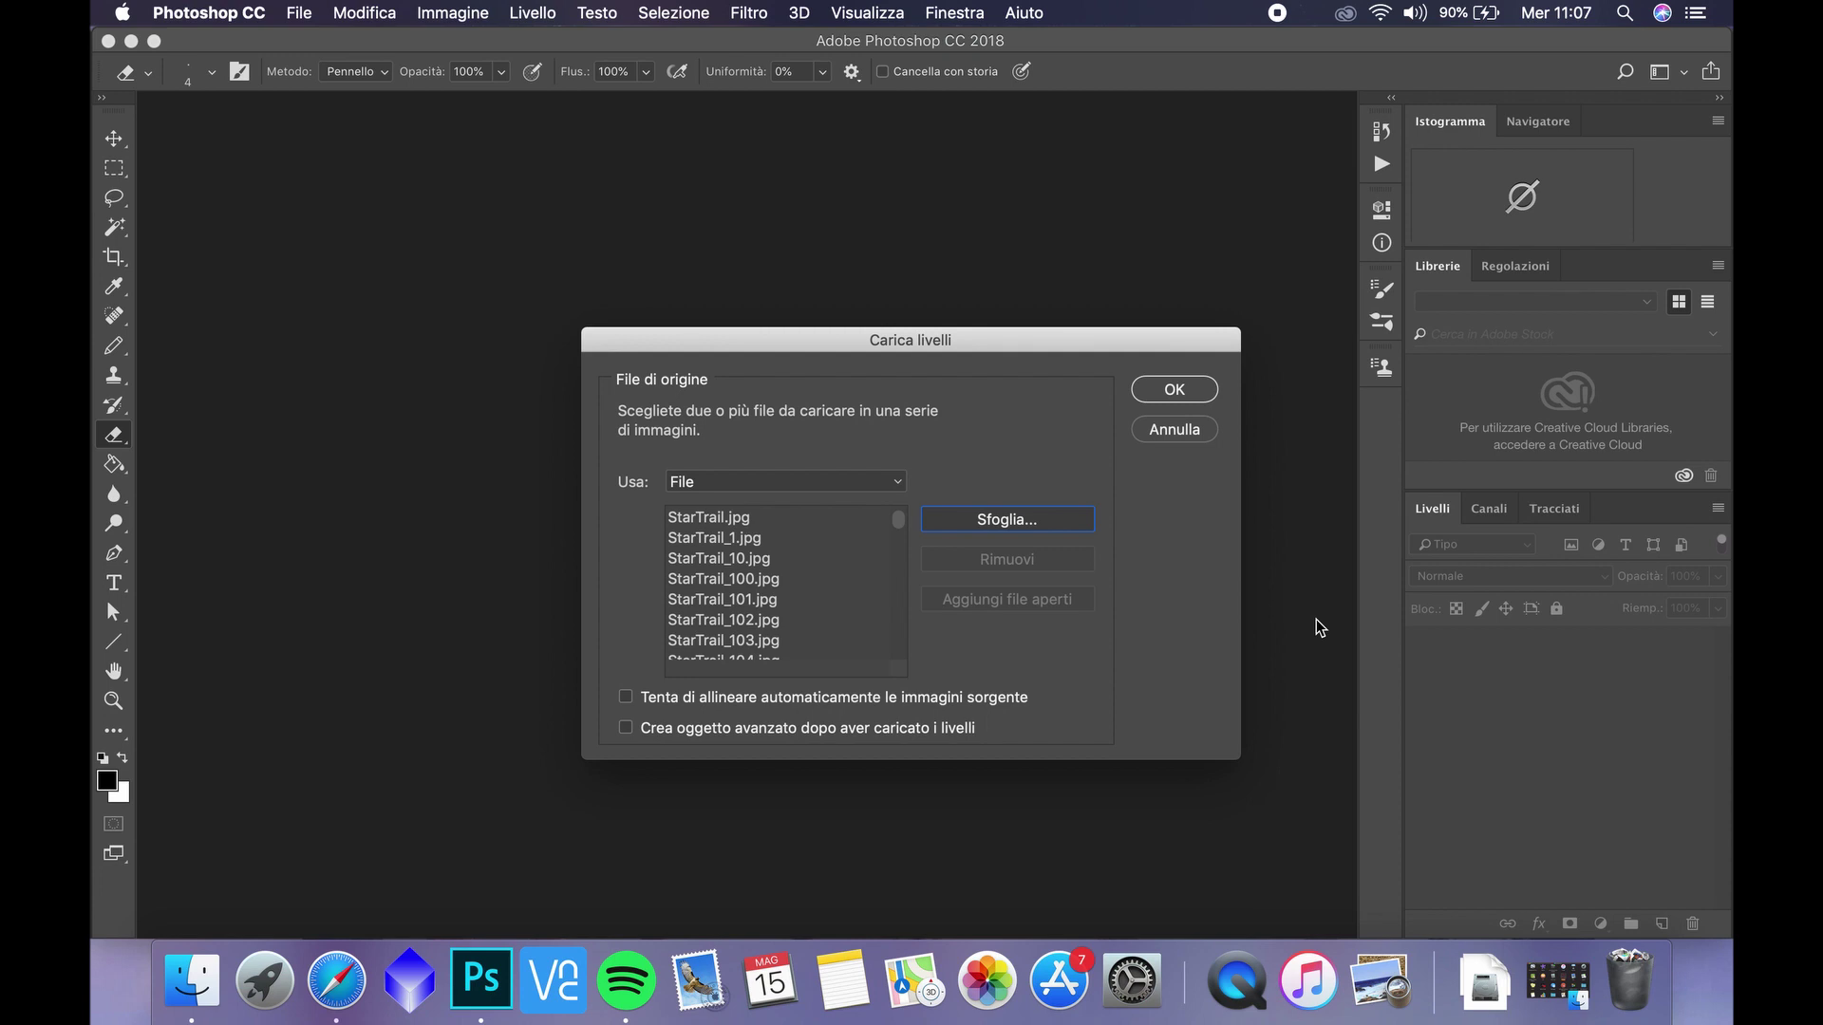
left_click(1173, 390)
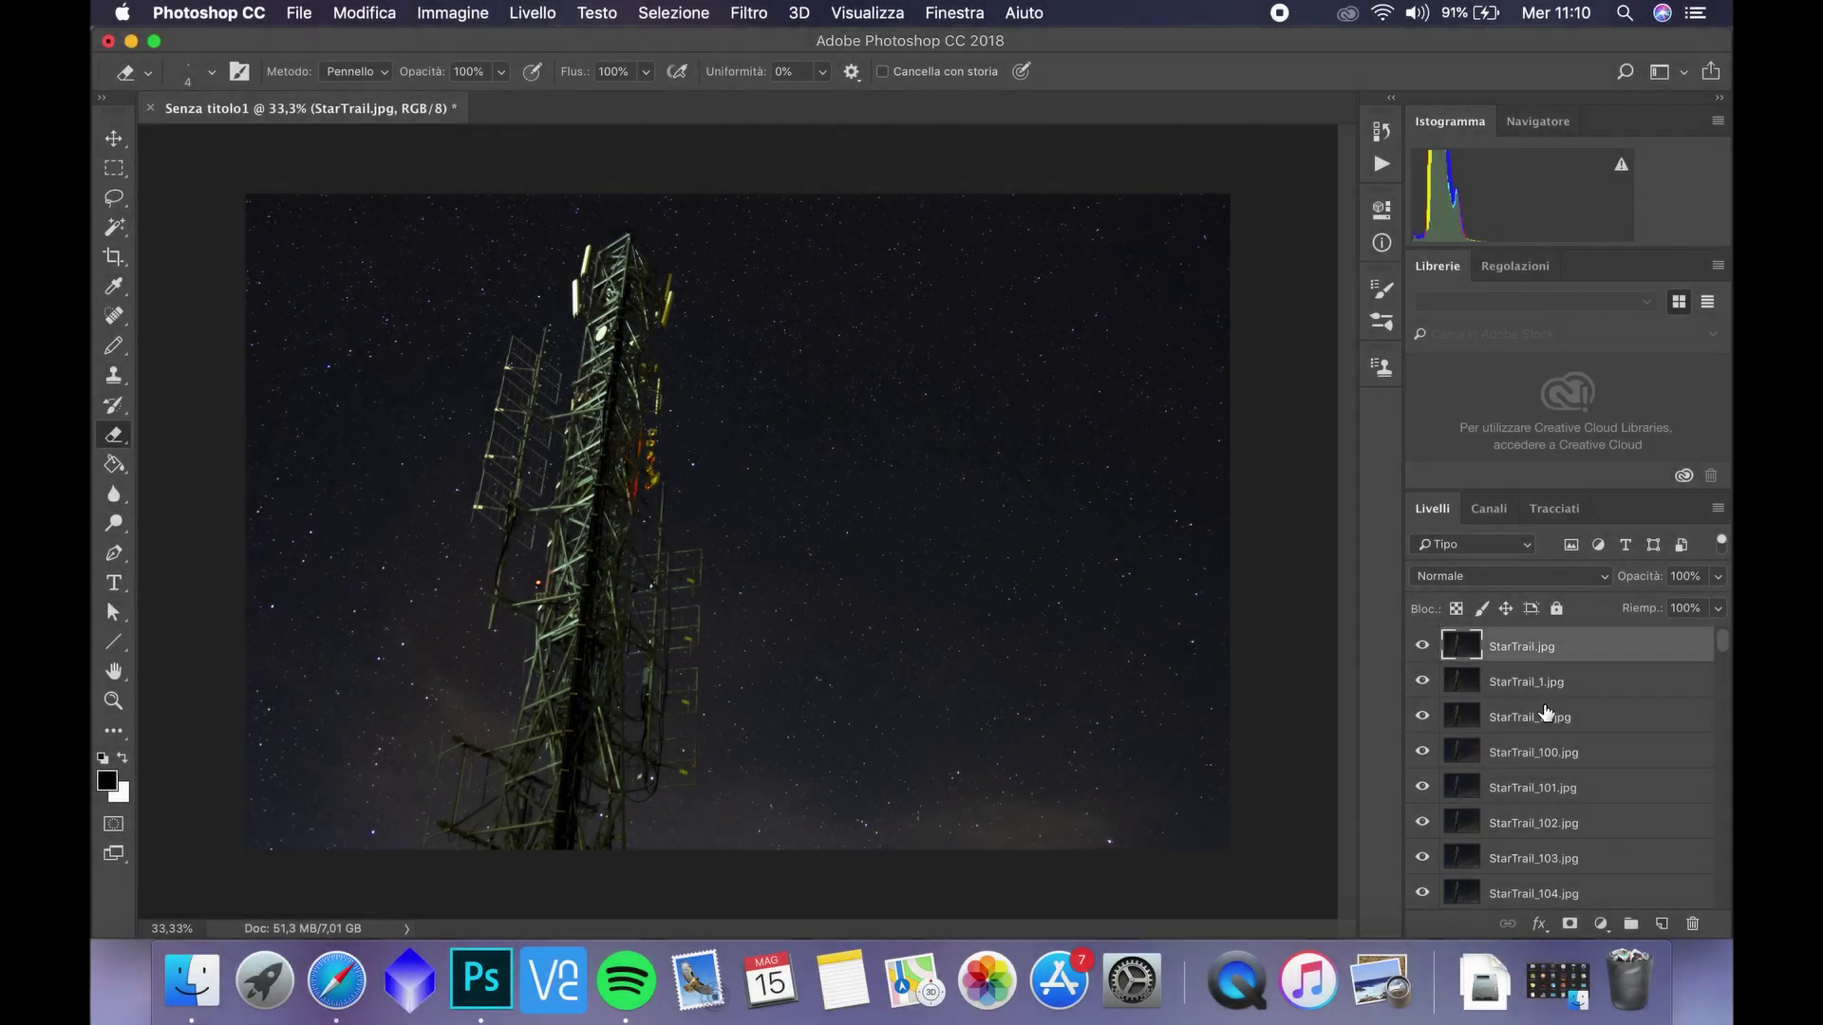
- Select all layers from StarTrail.jpg to StarTrail_99.jpg and set their blend mode to Schiarisci (Lighten)
left_click(1548, 726)
left_click(1548, 654)
left_click(1550, 679)
left_click(1547, 647)
scroll(1553, 707, "down", 15)
scroll(1553, 707, "down", 5)
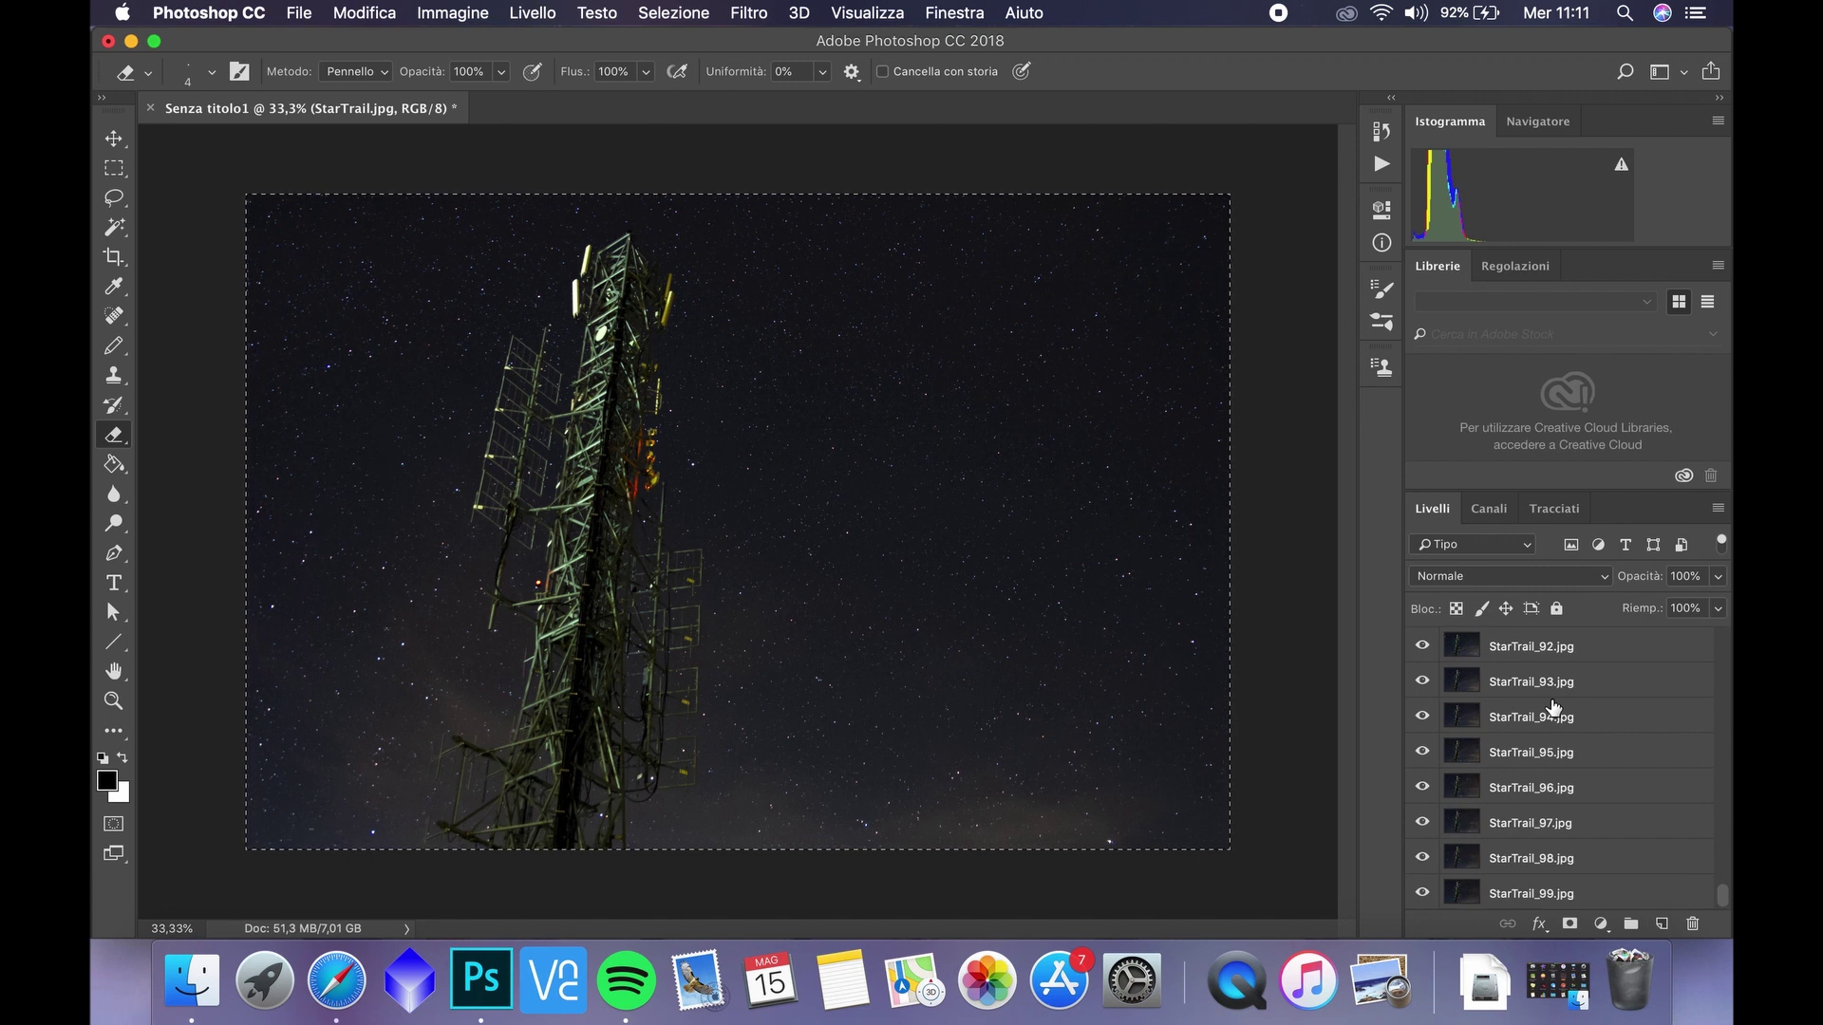
left_click(1535, 890, "shift")
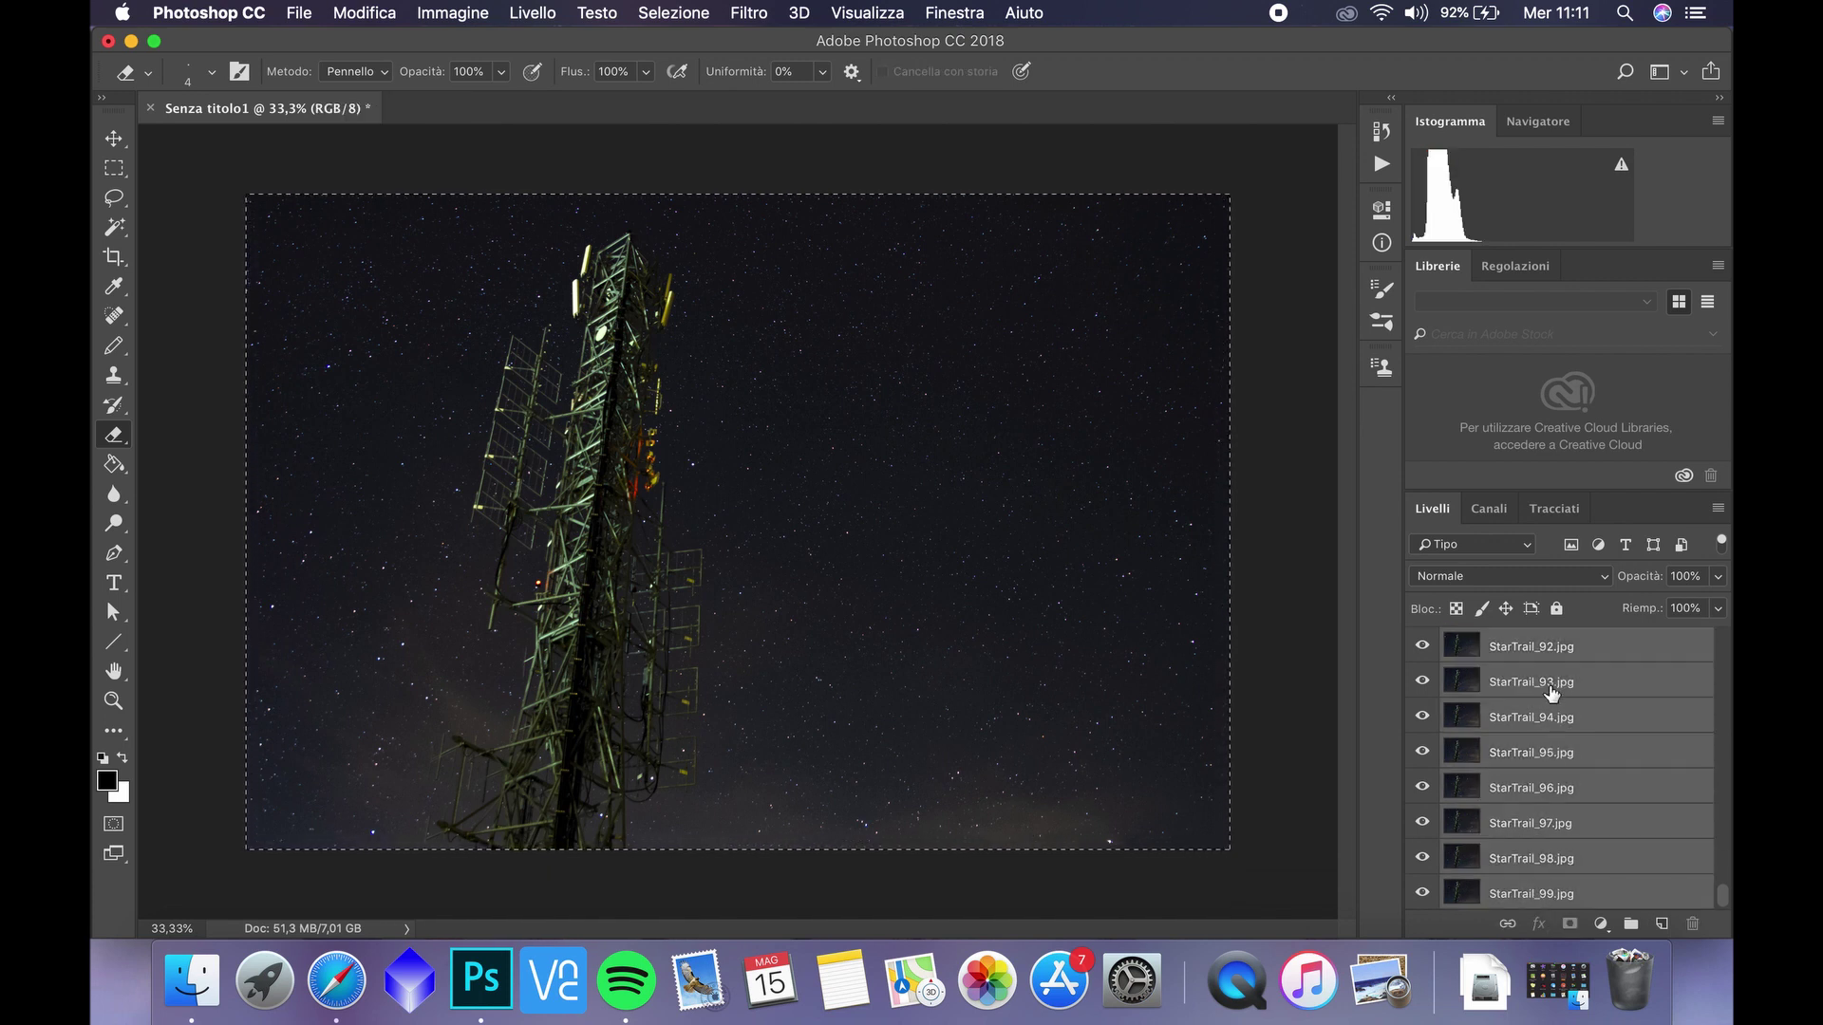
scroll(1540, 783, "up", 20)
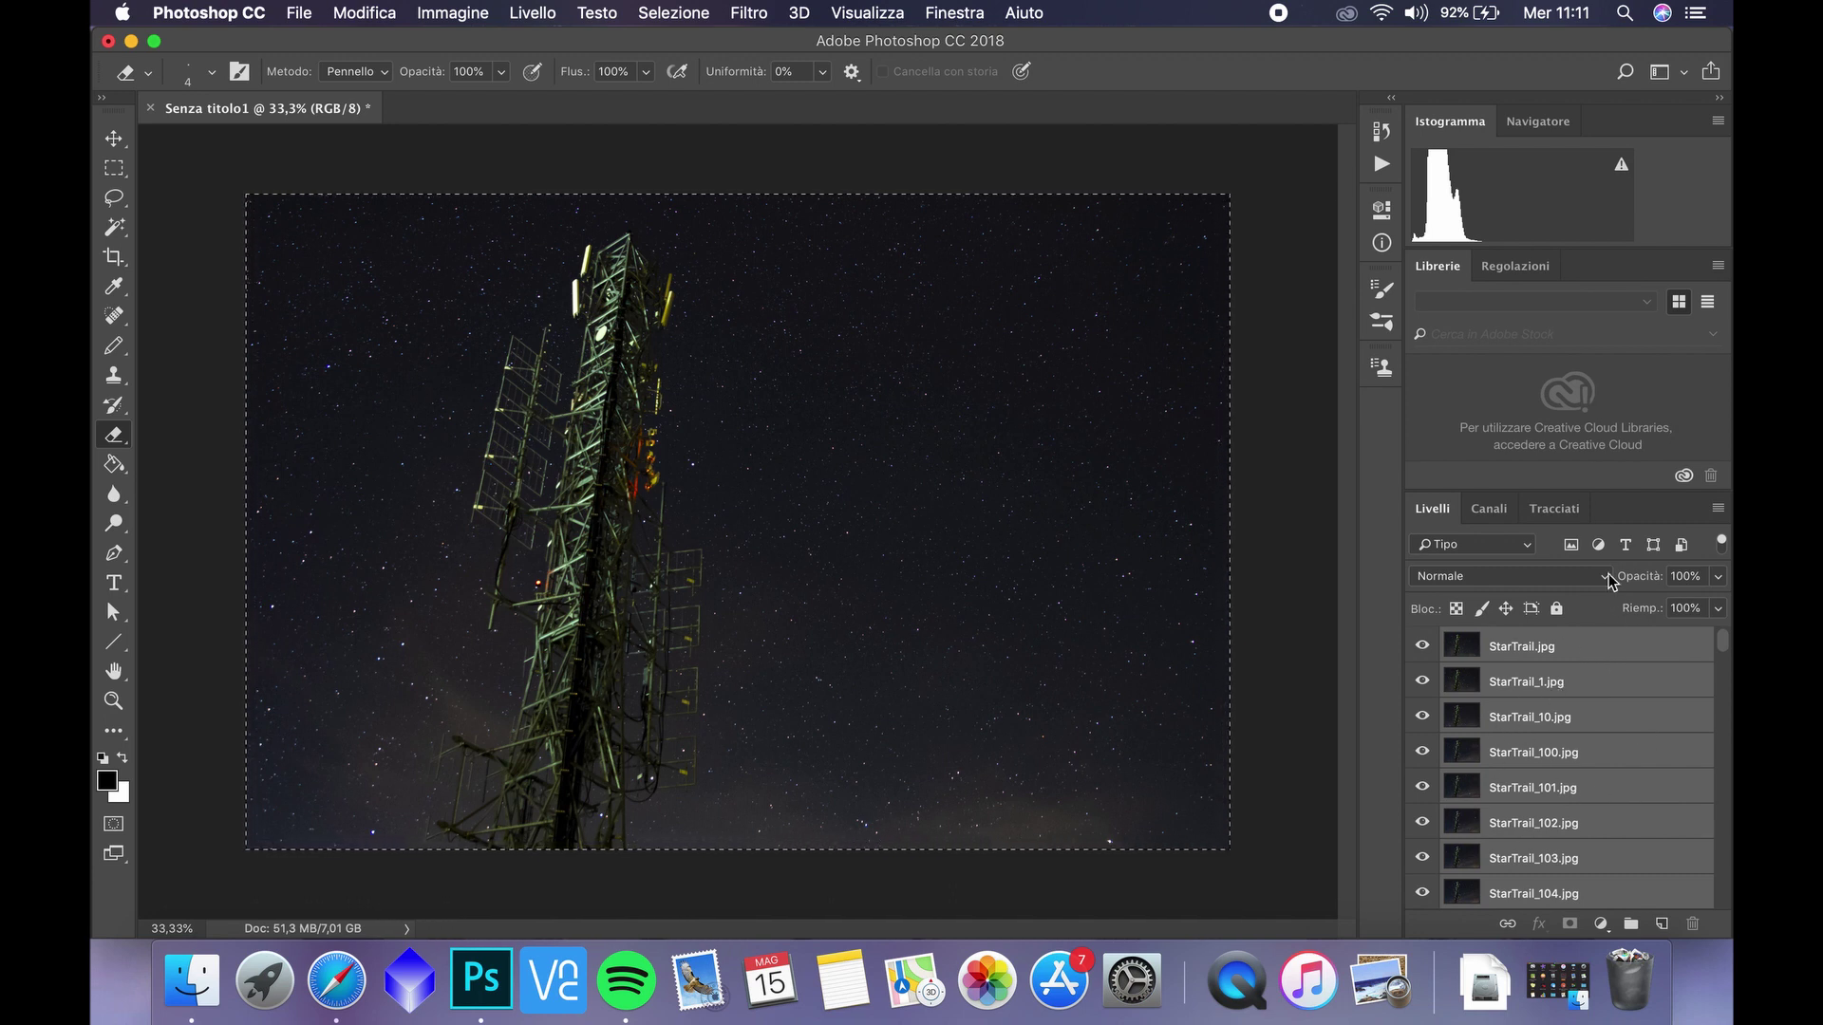
left_click(1472, 581)
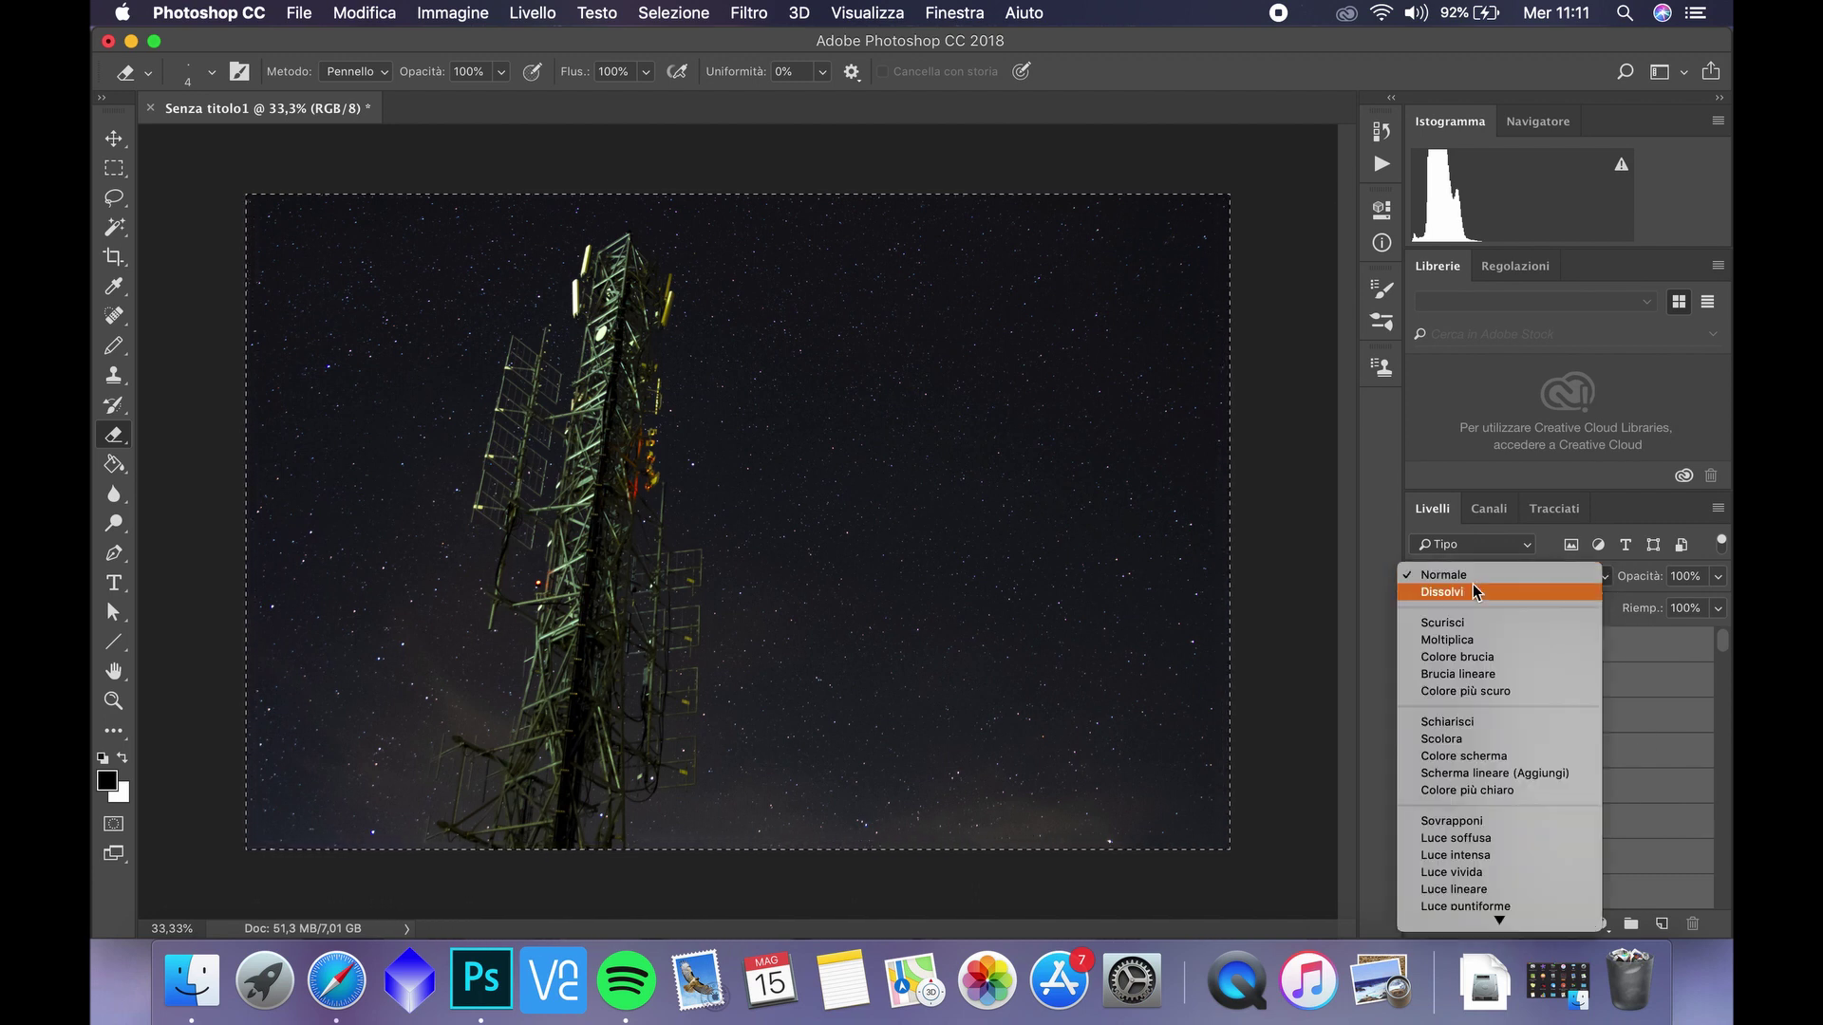
left_click(1467, 725)
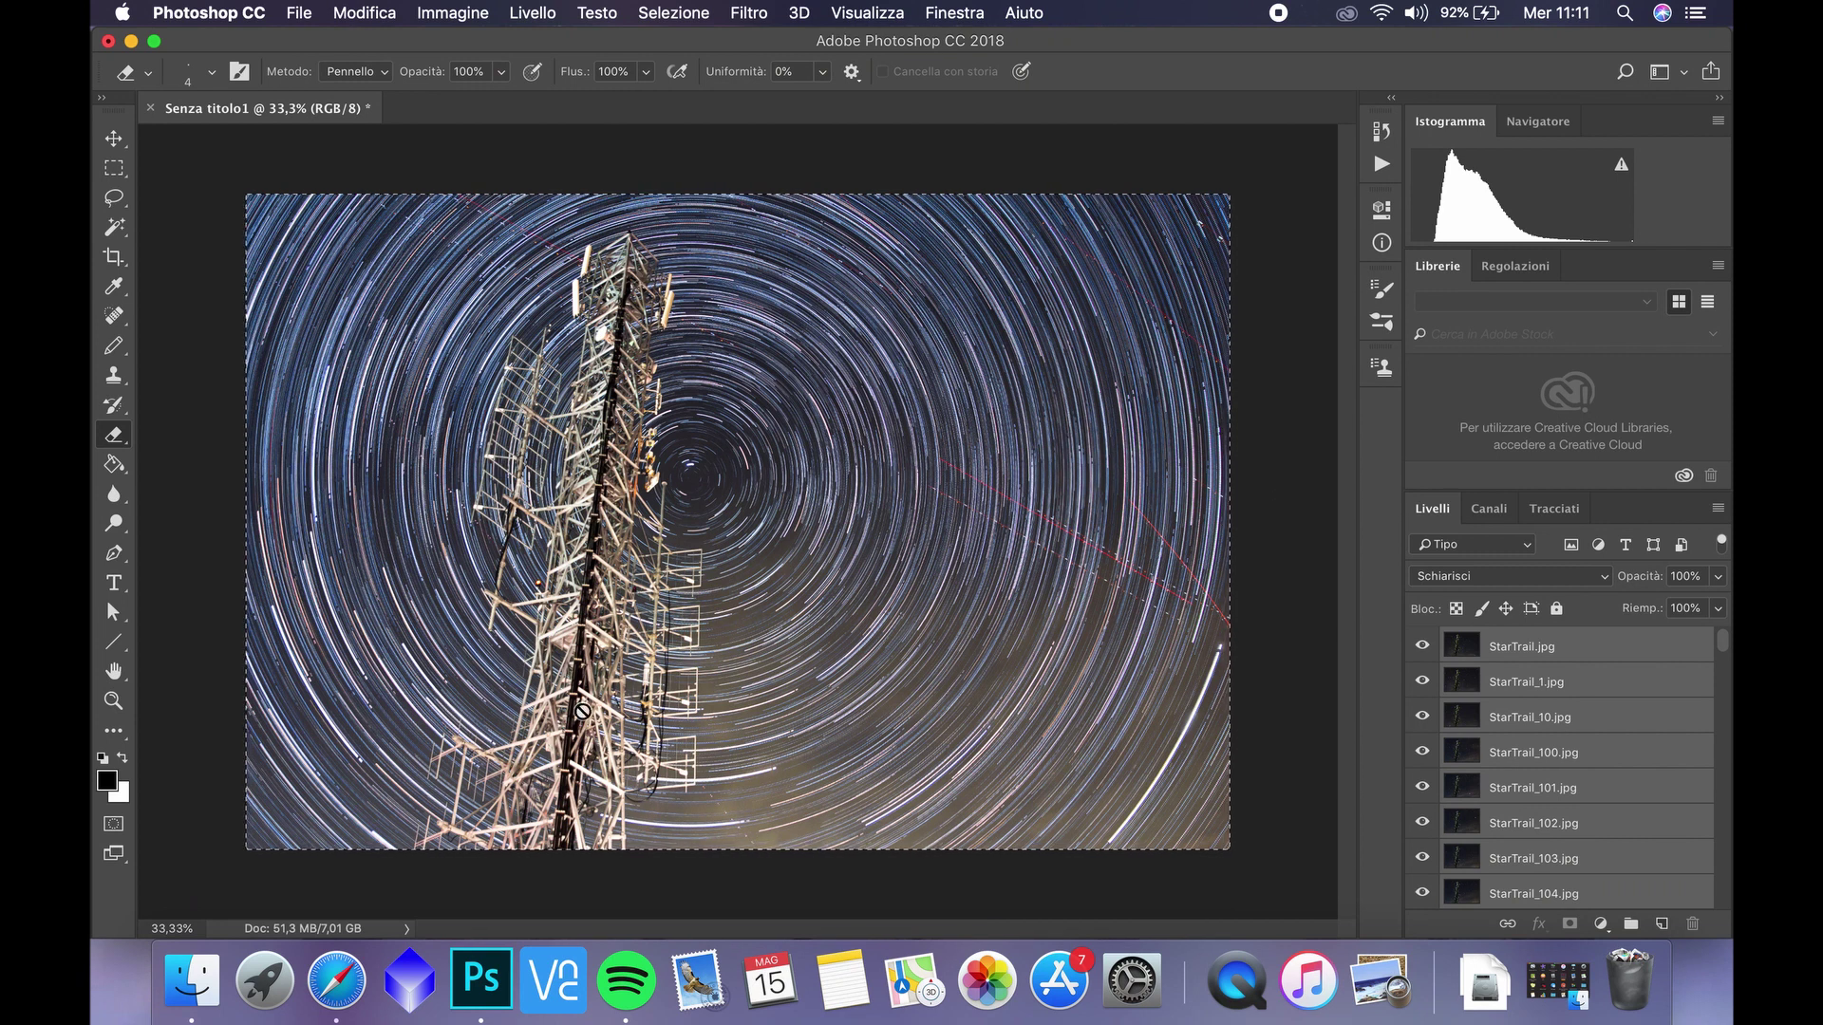
- Merge all the selected star photo layers into a single layer
right_click(1531, 647)
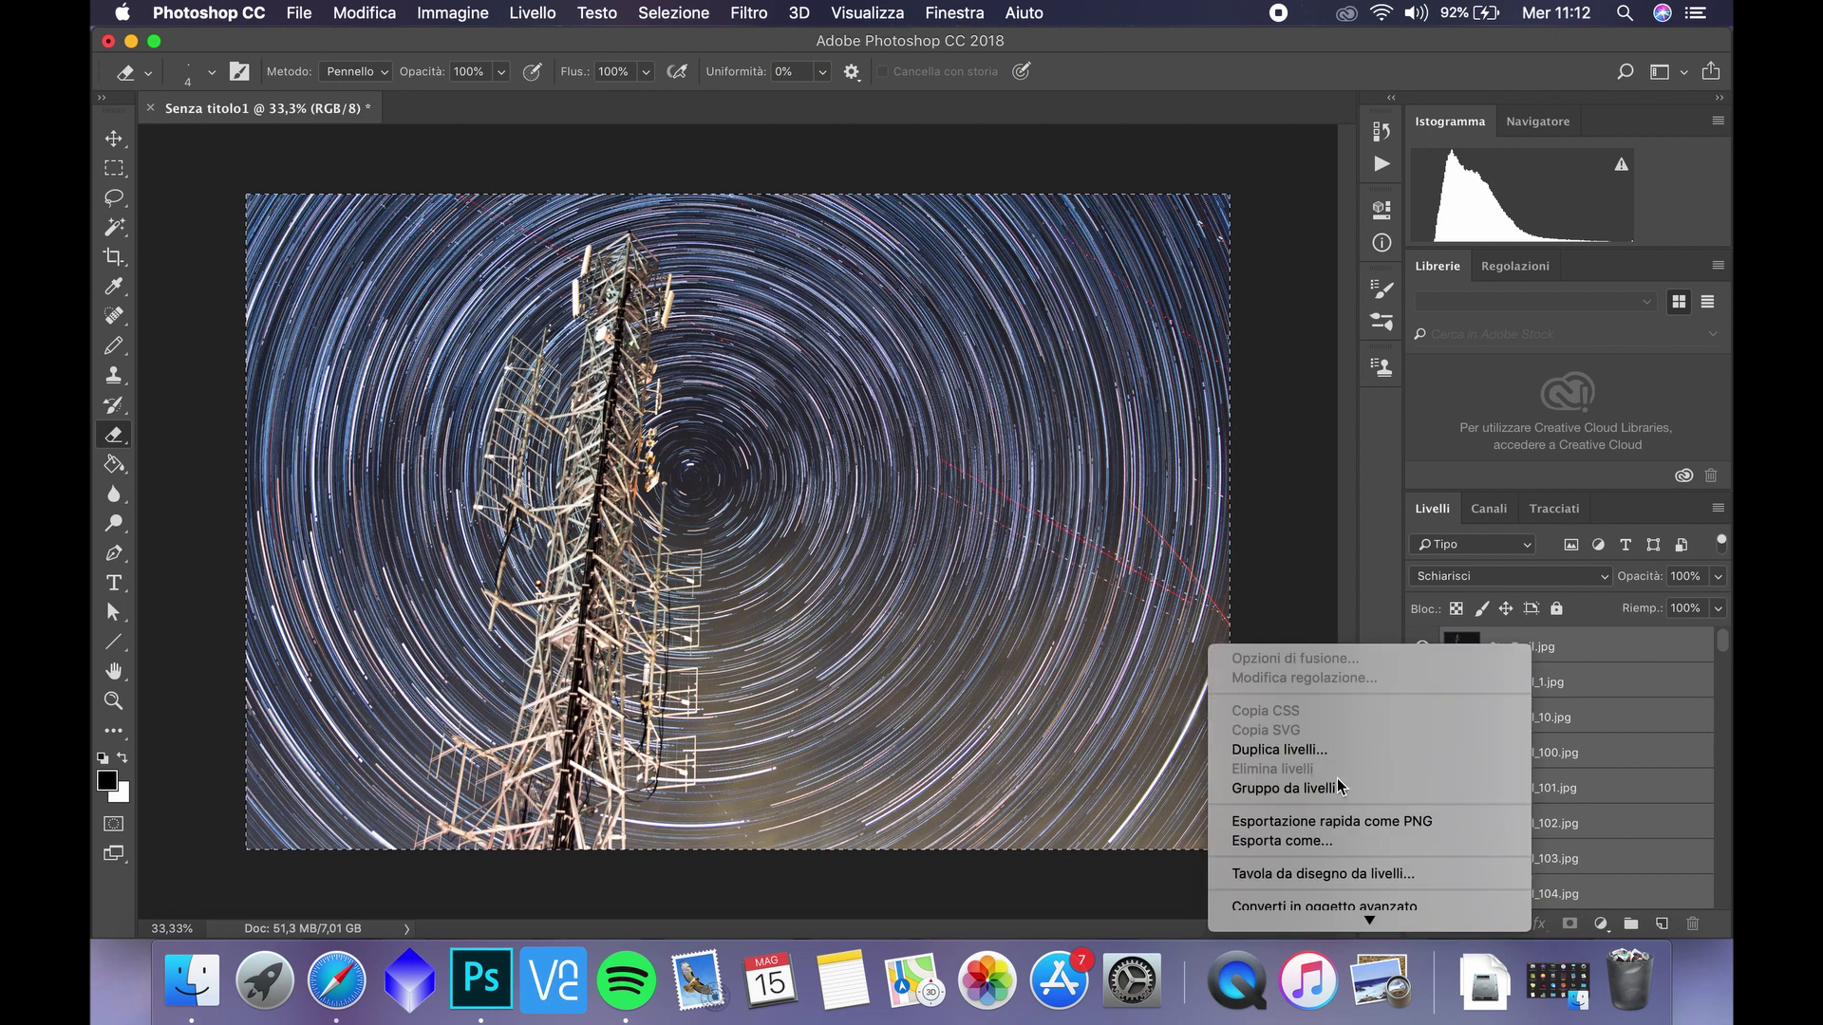
scroll(1338, 780, "down", 8)
scroll(1341, 782, "down", 8)
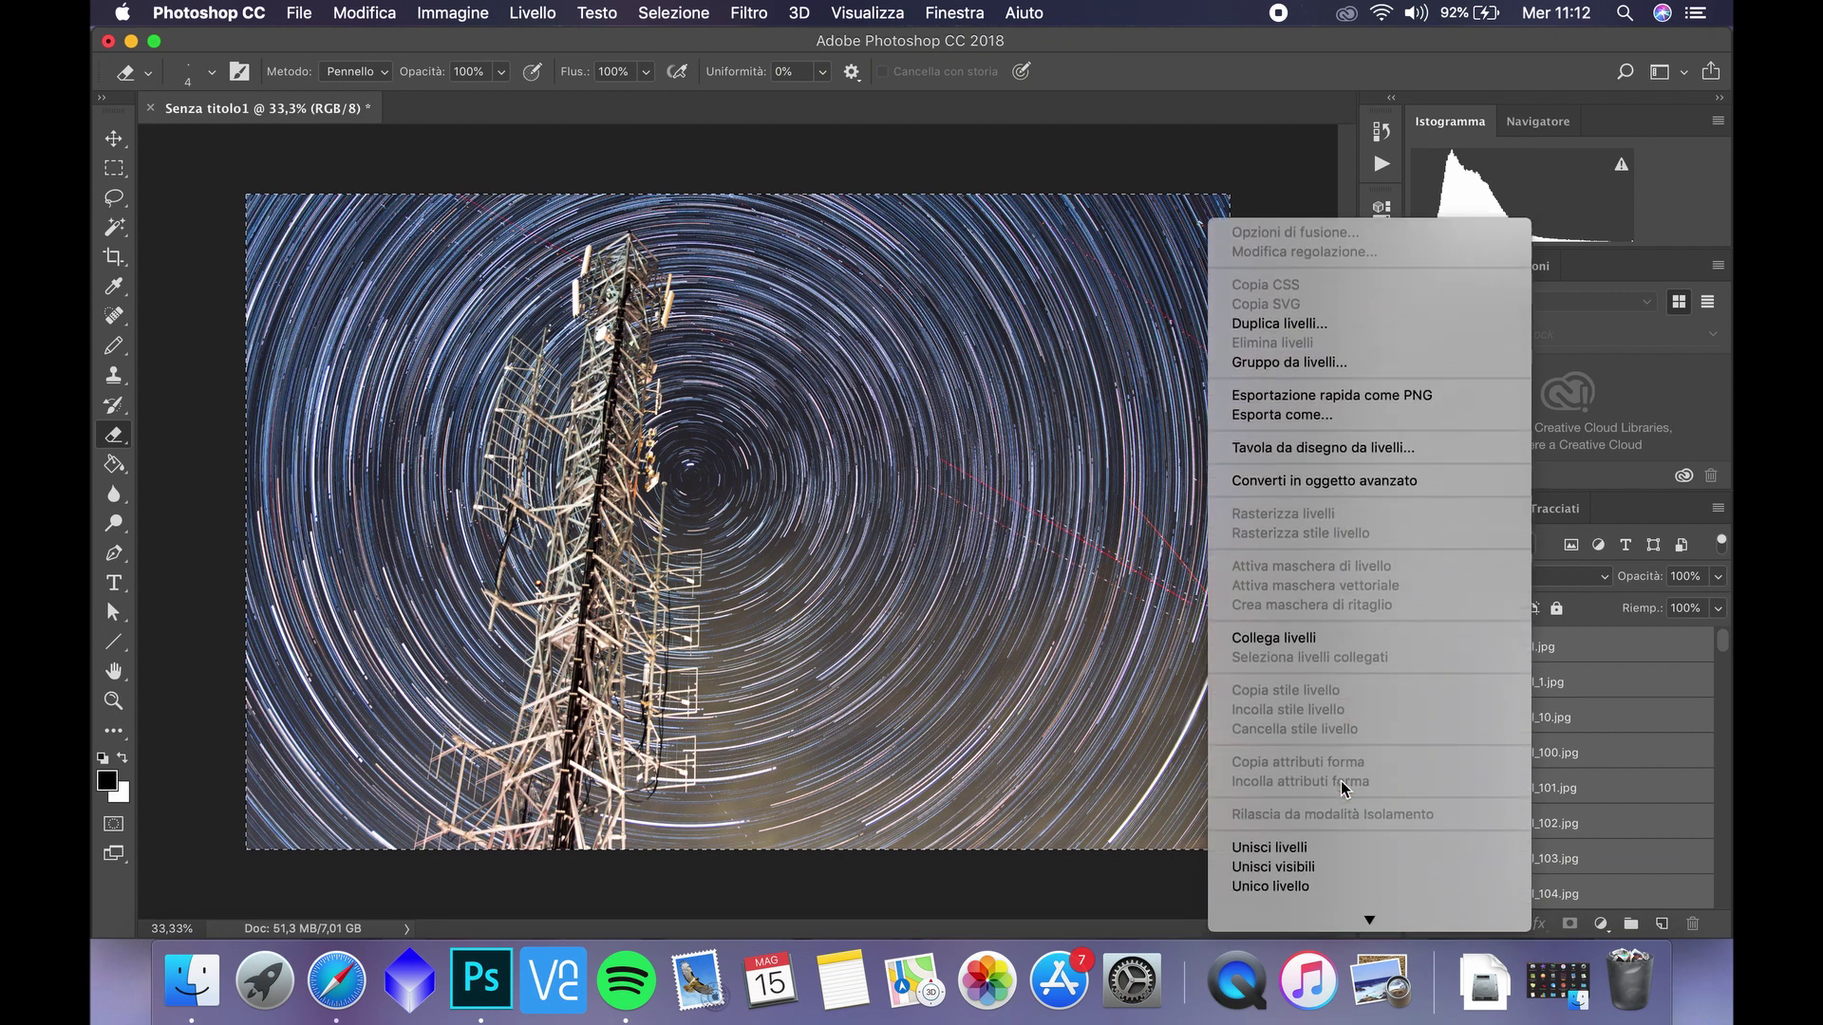
left_click(1329, 715)
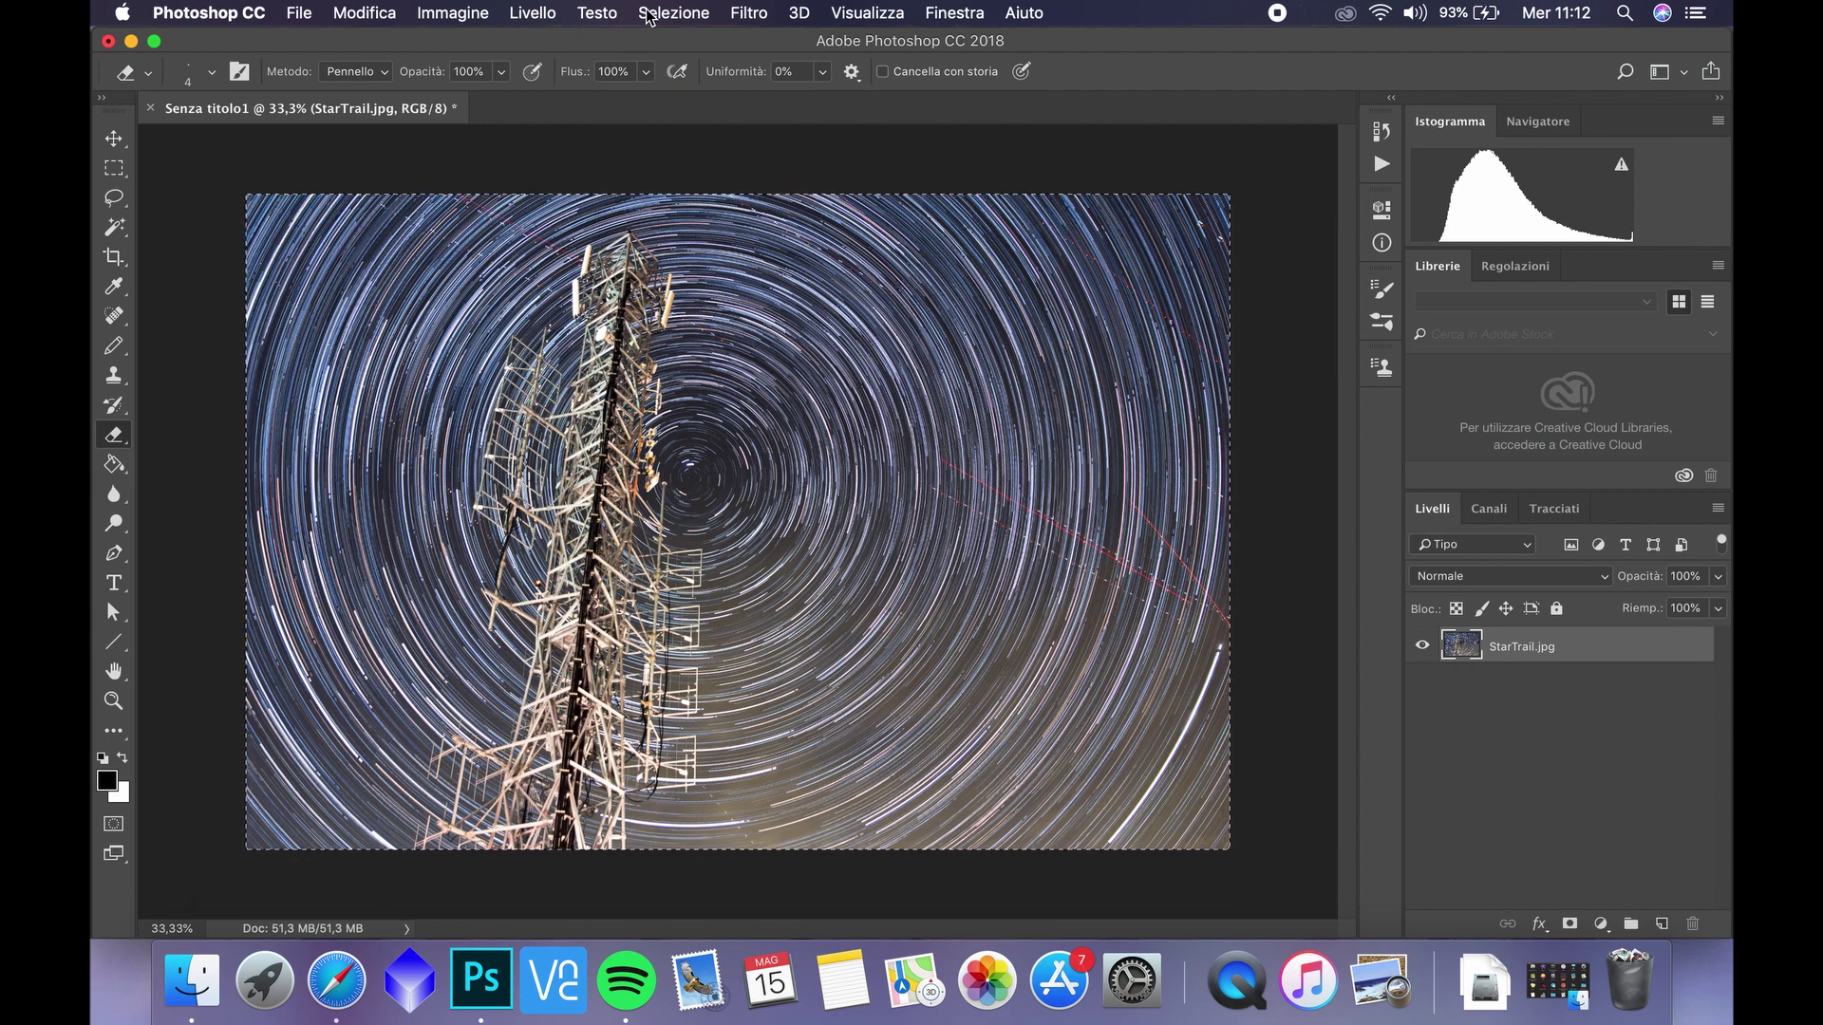
- Apply a Brightness/Contrast adjustment to the merged star trail layer with brightness -32 and contrast 45
left_click(473, 15)
mouse_move(493, 72)
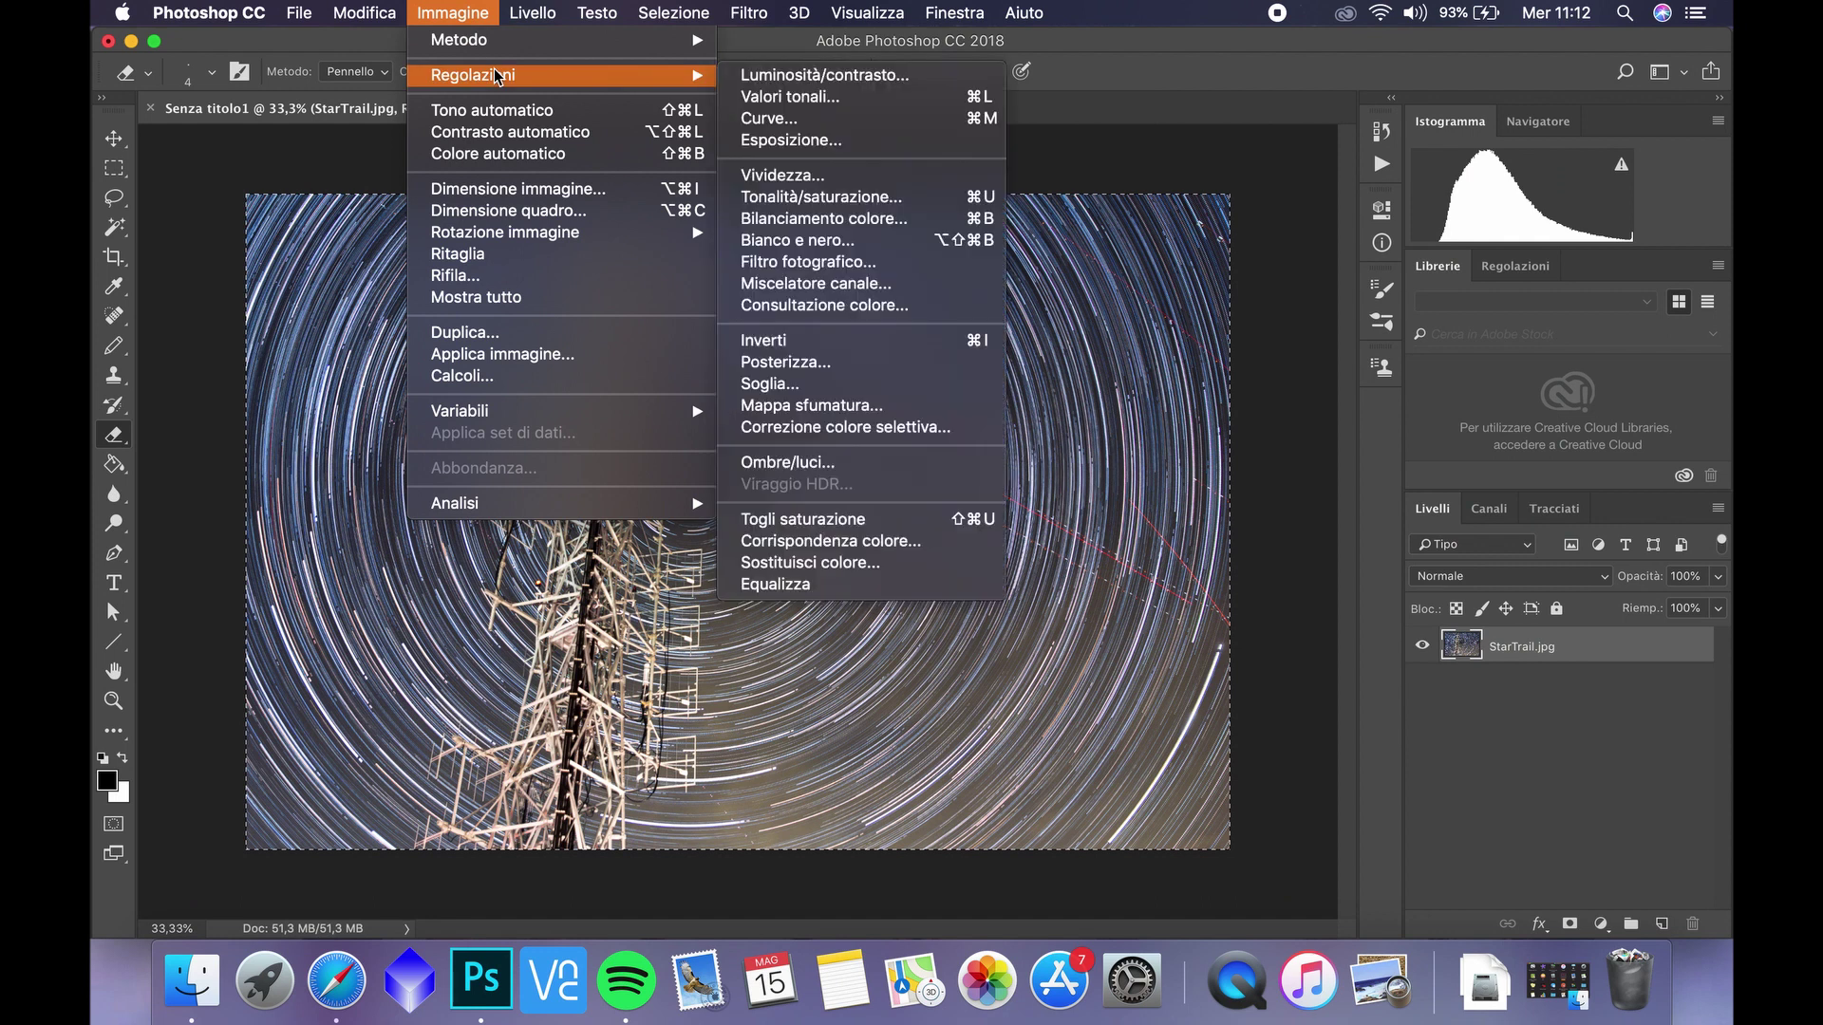
left_click(901, 171)
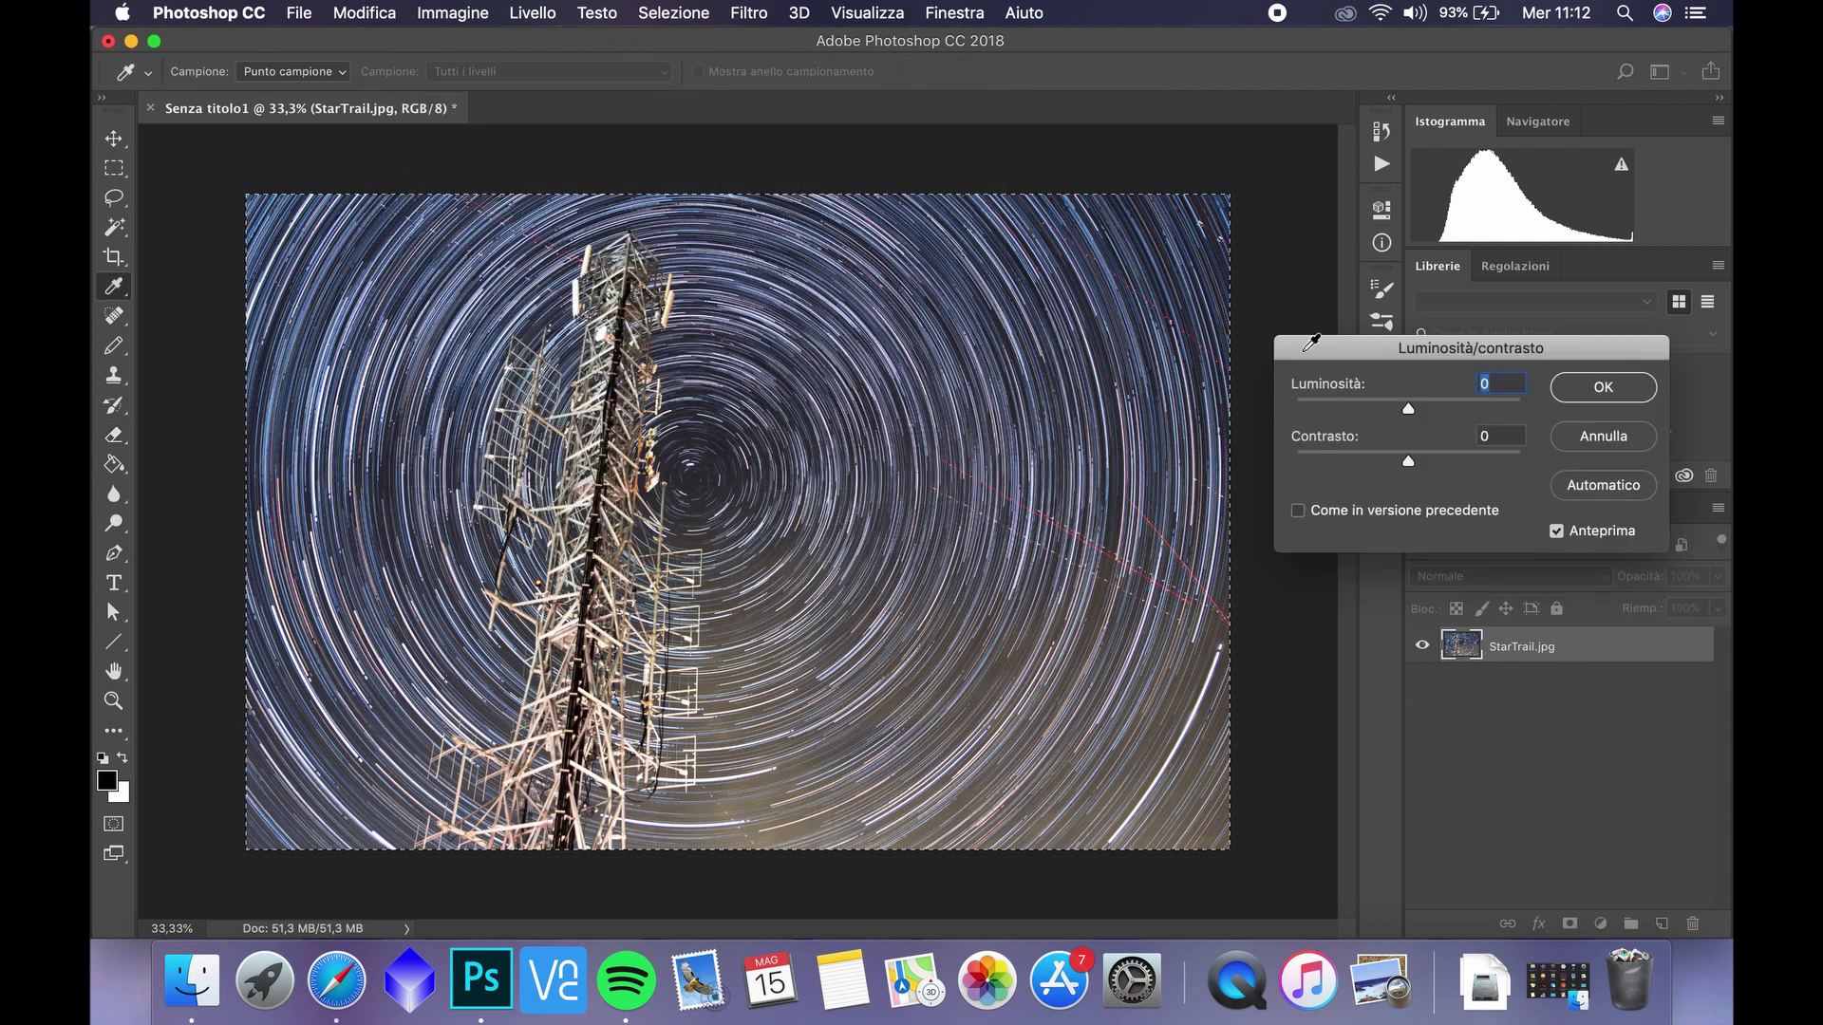
mouse_move(1413, 416)
left_mouse_down()
mouse_move(1386, 412)
mouse_move(1424, 462)
mouse_move(1462, 465)
left_mouse_up()
left_click(1603, 388)
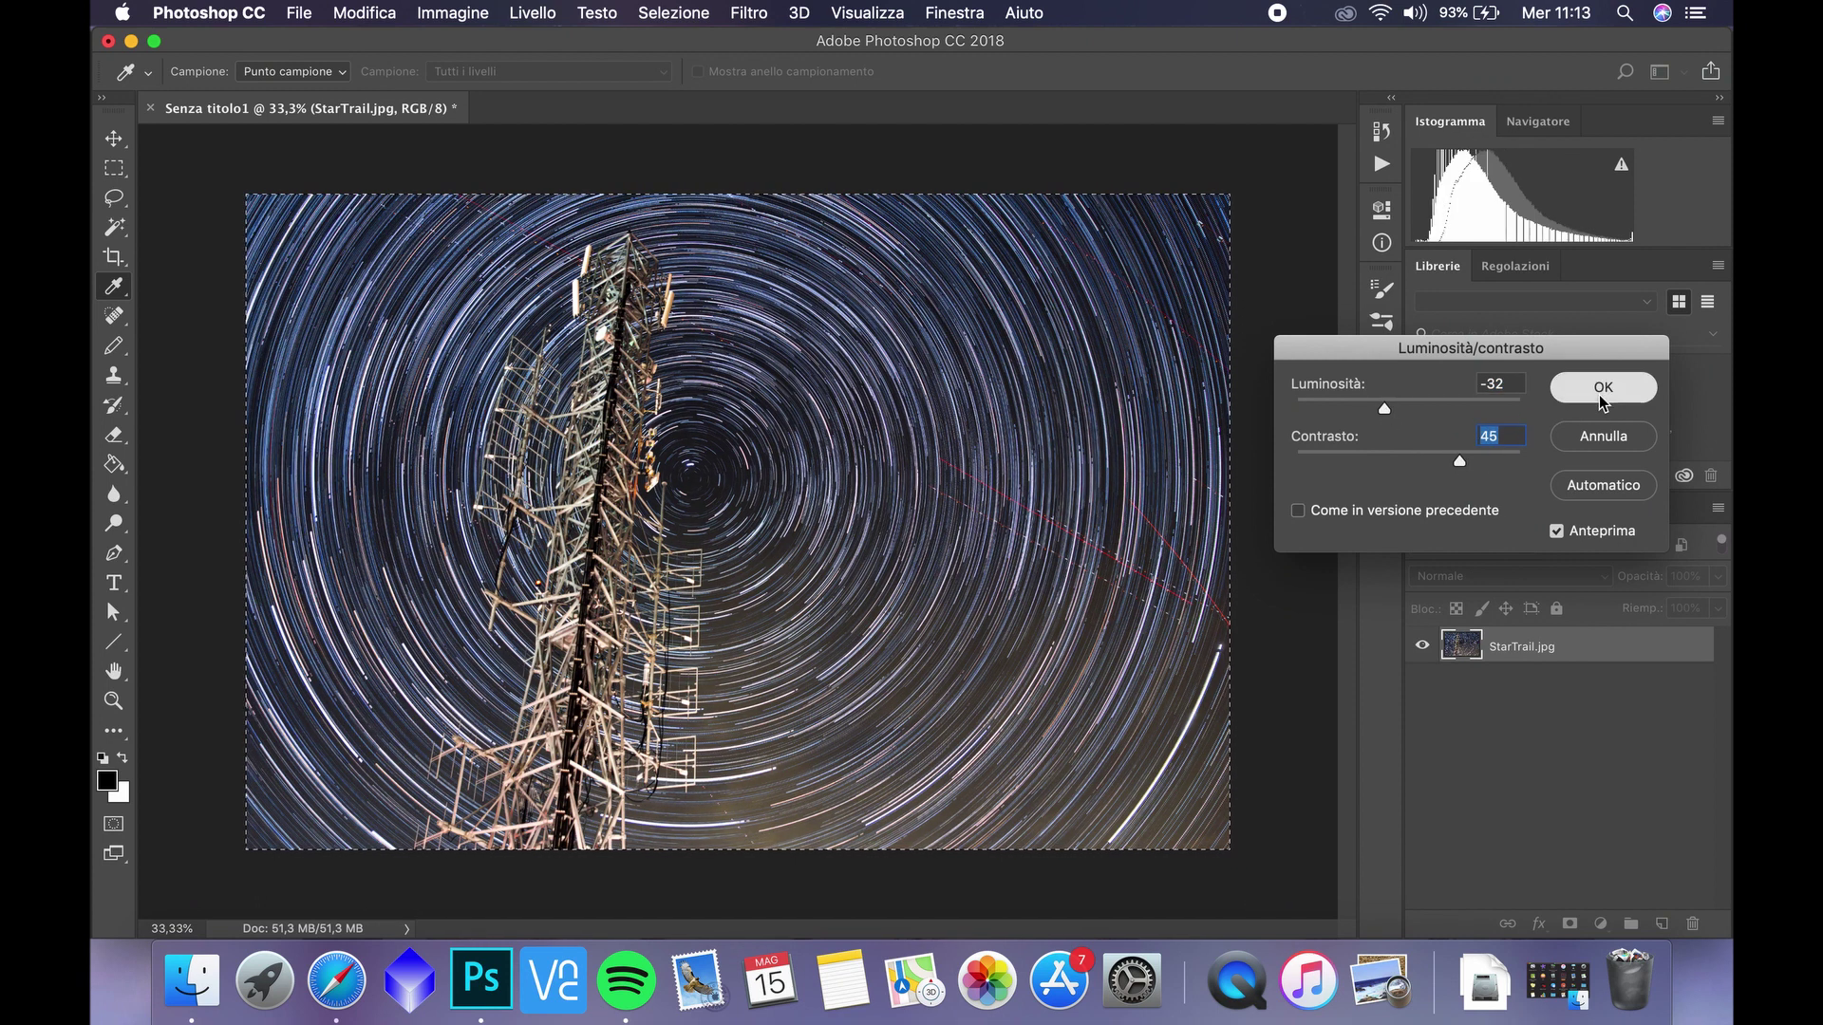
key("e")
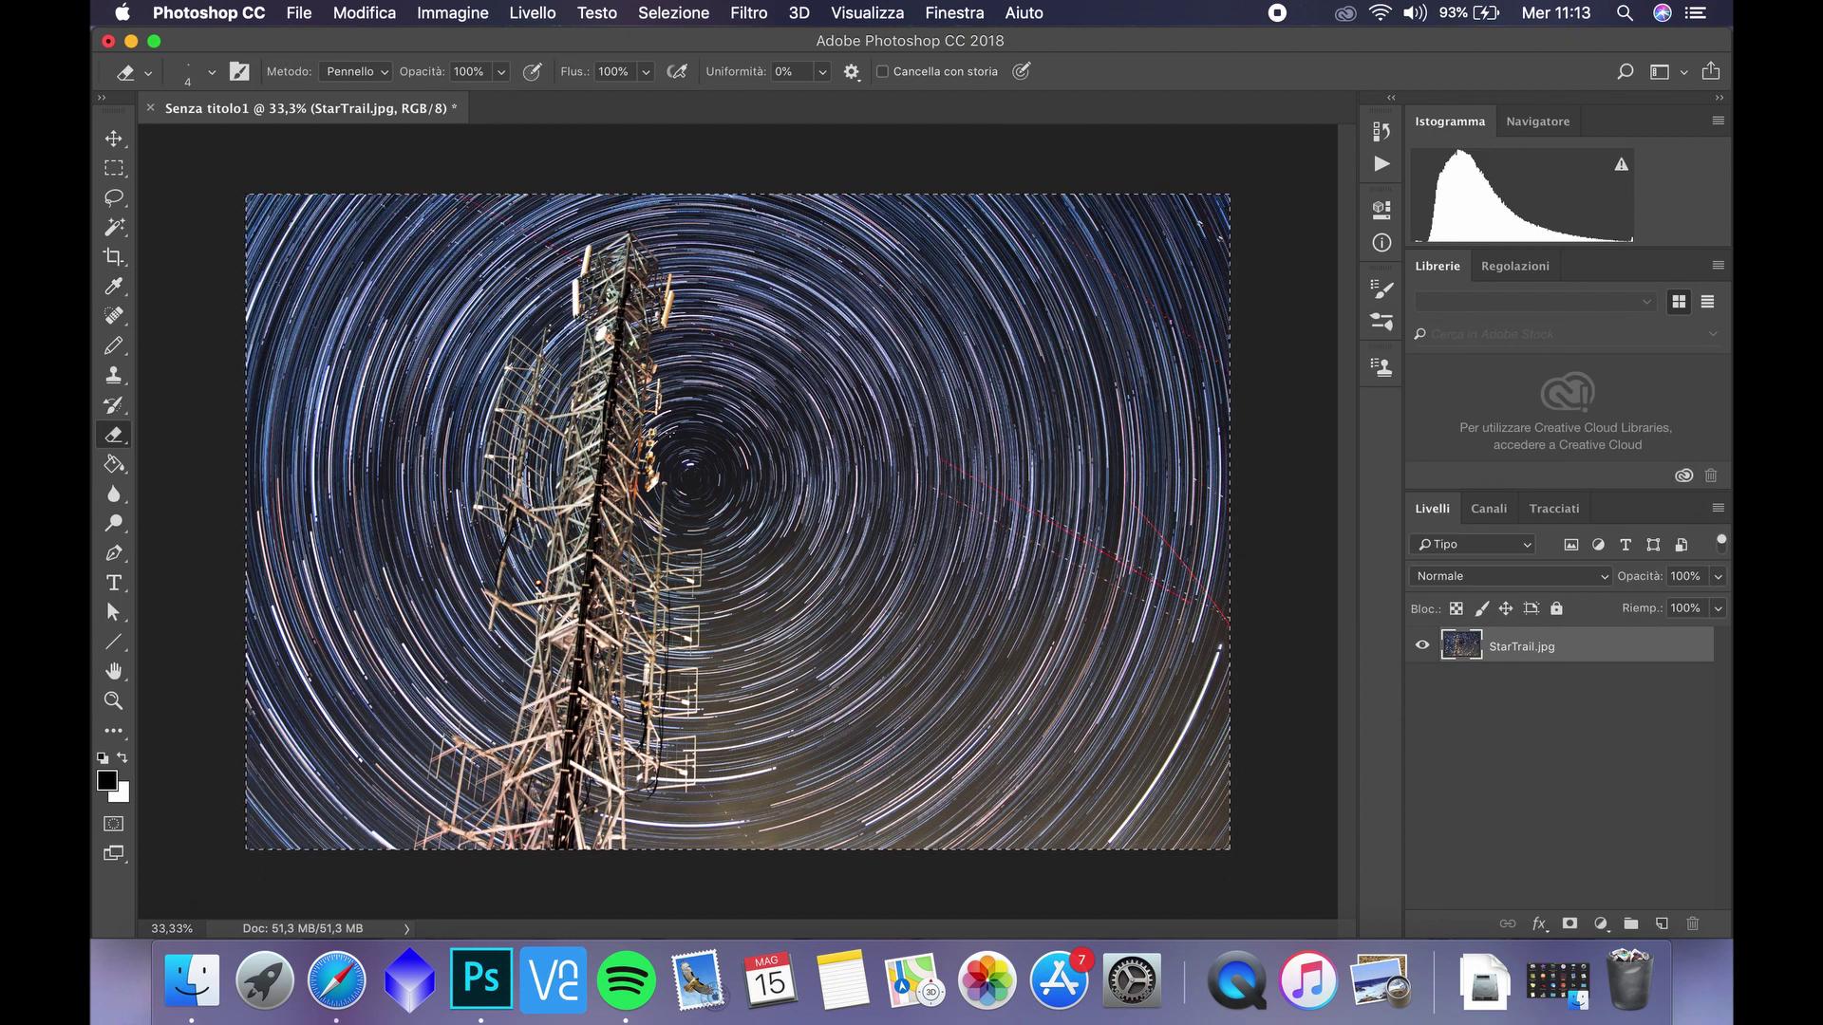